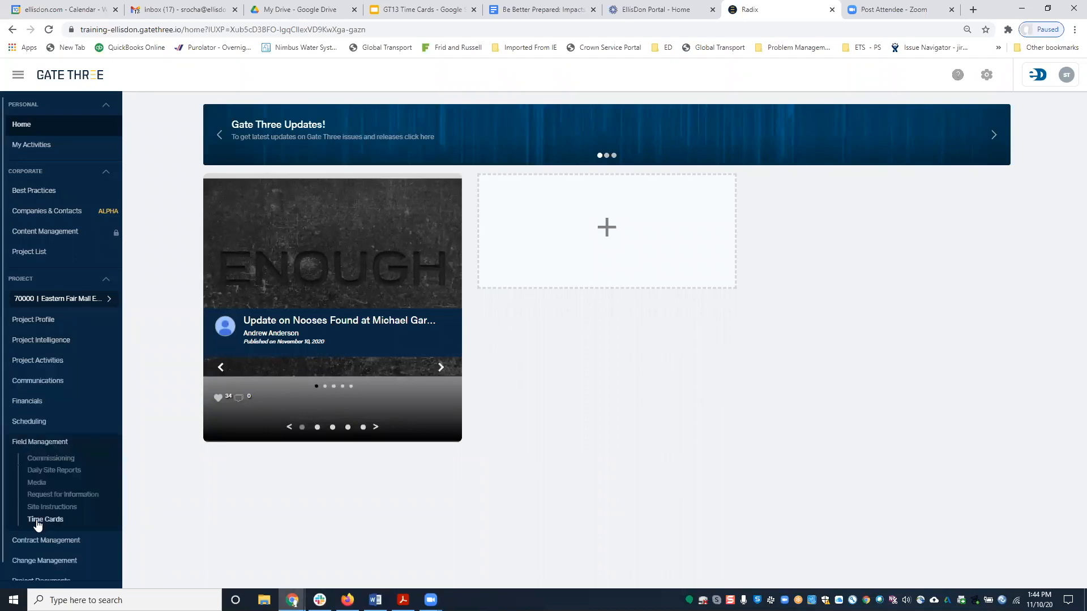
Open the hourly time cards and switch the project to CM 70000 Eastern Fair Mall Expansion.
{"action": "left_click", "coordinate": [36, 520]}
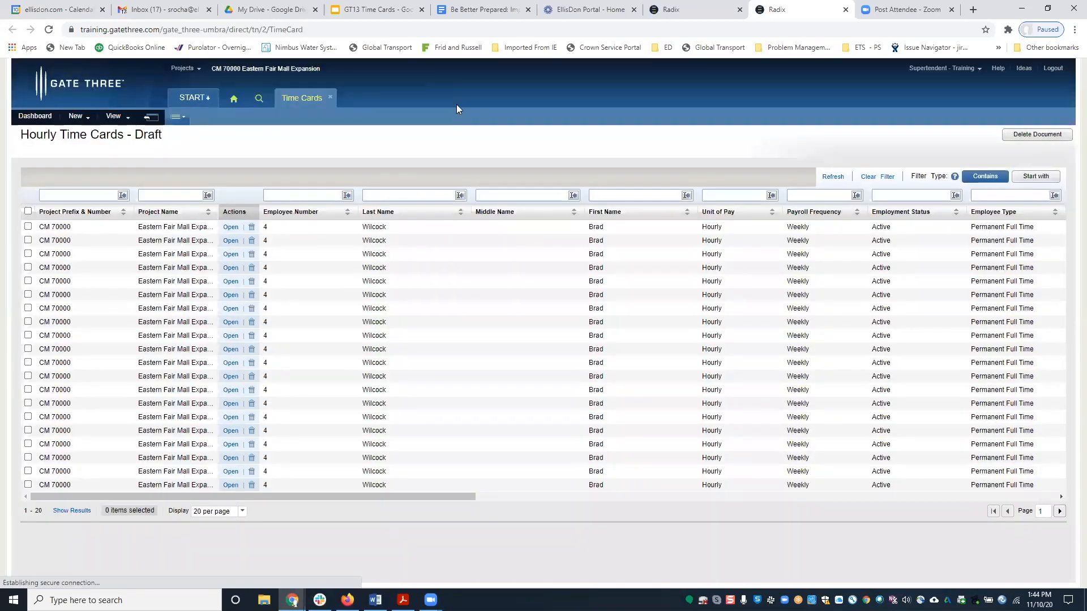
{"action": "left_click", "coordinate": [194, 69]}
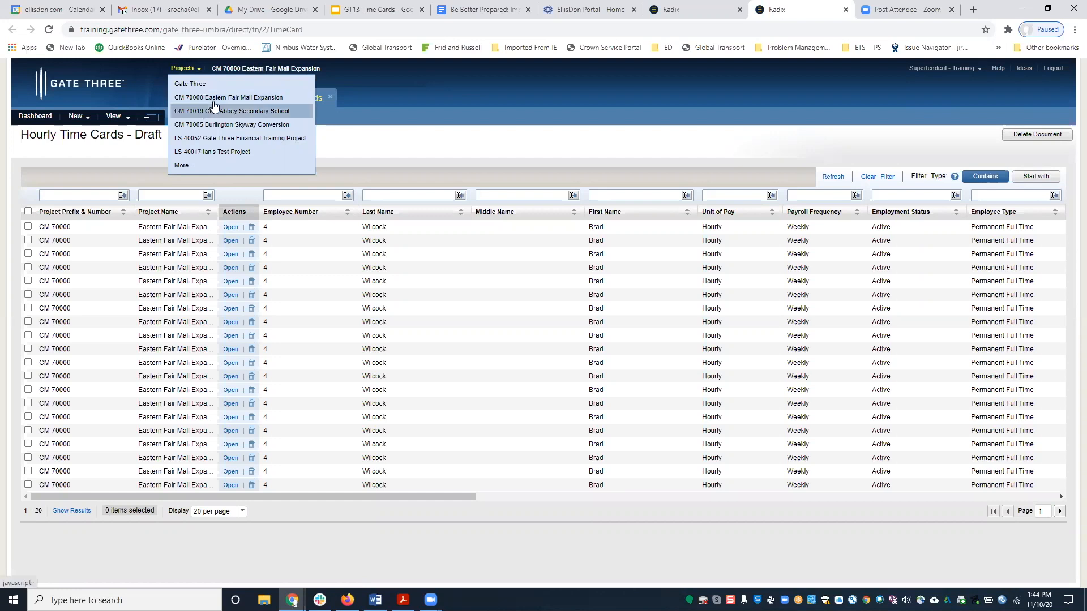
{"action": "left_click", "coordinate": [187, 166]}
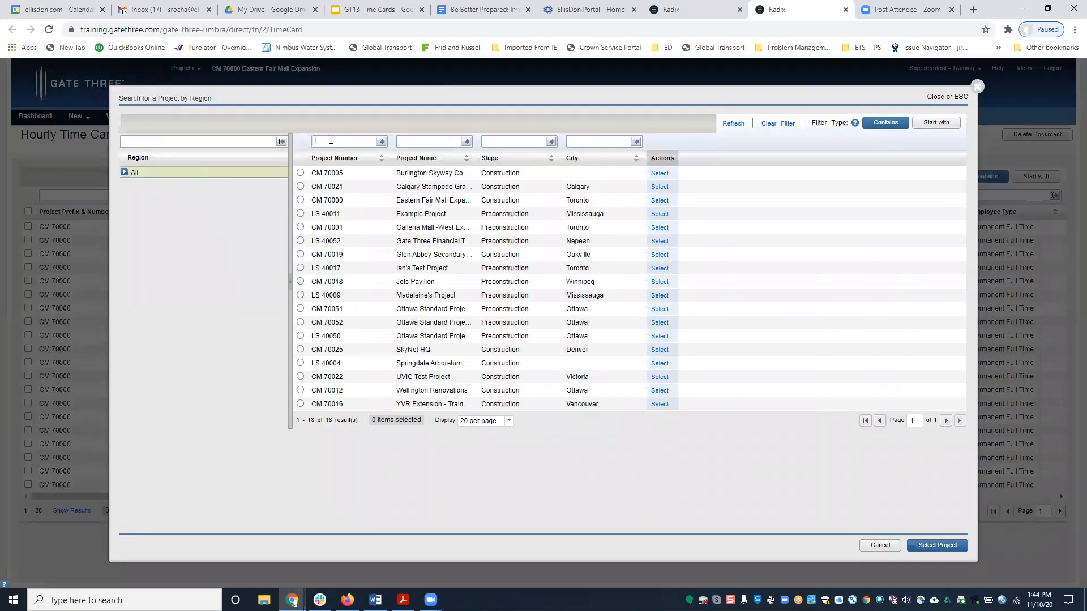
{"action": "key", "text": "Return"}
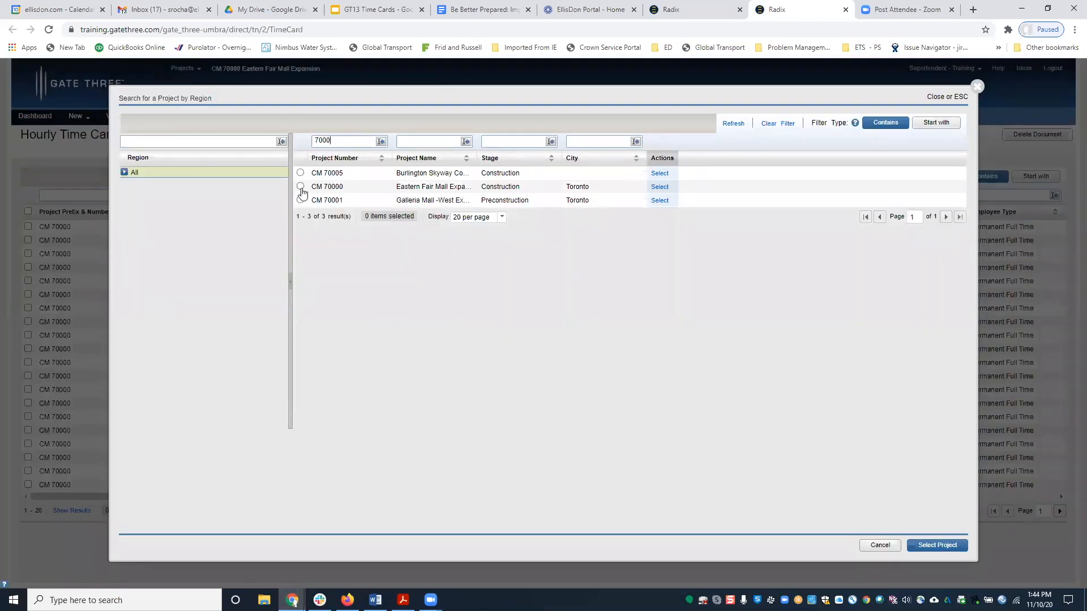
{"action": "left_click", "coordinate": [301, 187]}
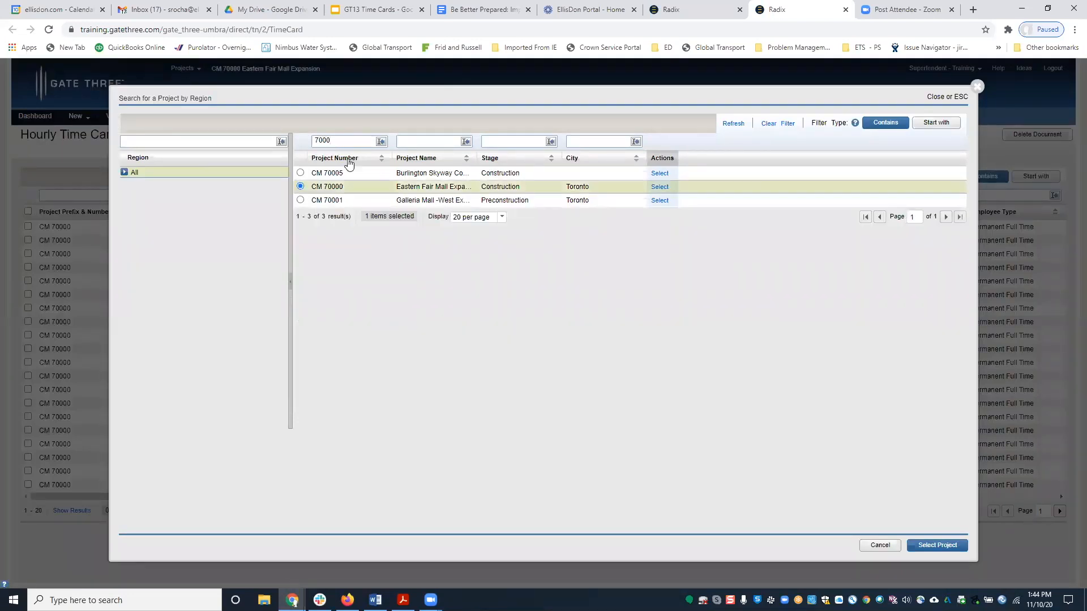
{"action": "left_click", "coordinate": [923, 548]}
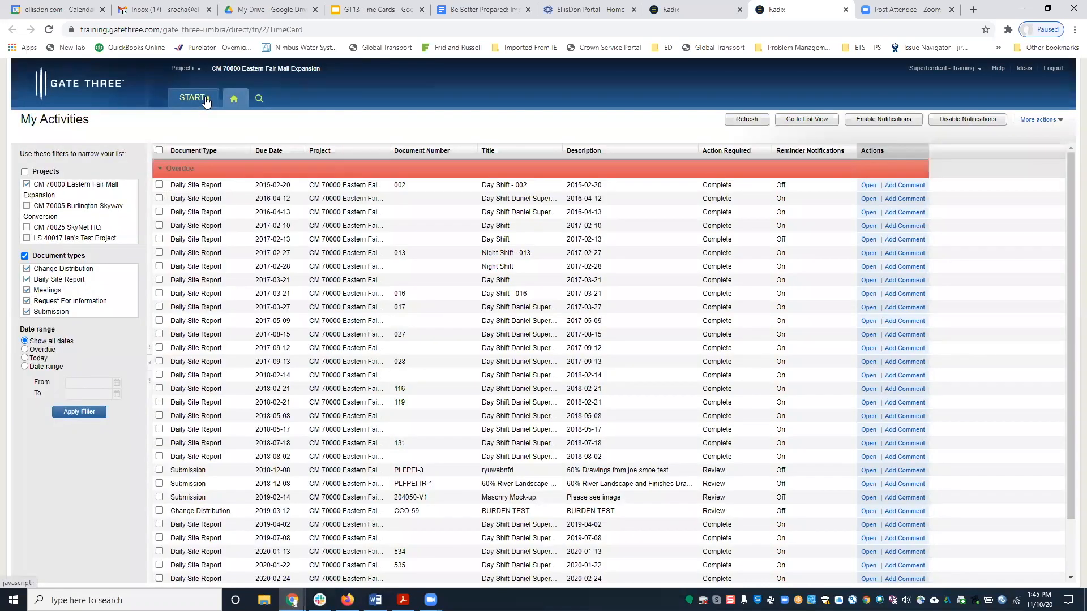
Go through START > Field Management > Time Cards to reach the CM 70000 draft list.
{"action": "left_click", "coordinate": [206, 100]}
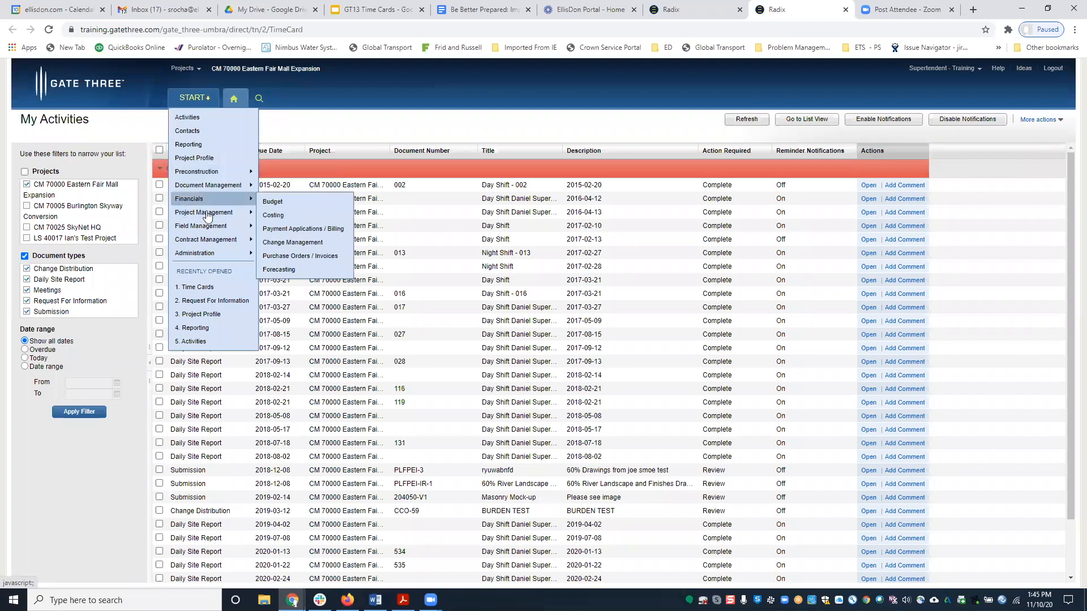
{"action": "mouse_move", "coordinate": [232, 226]}
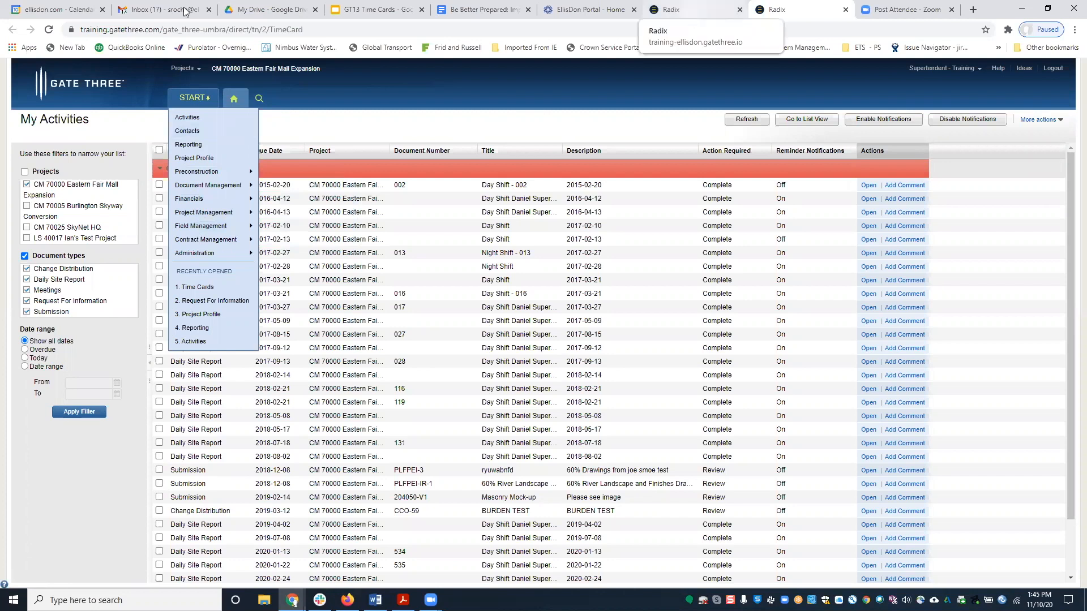
{"action": "left_click", "coordinate": [690, 17]}
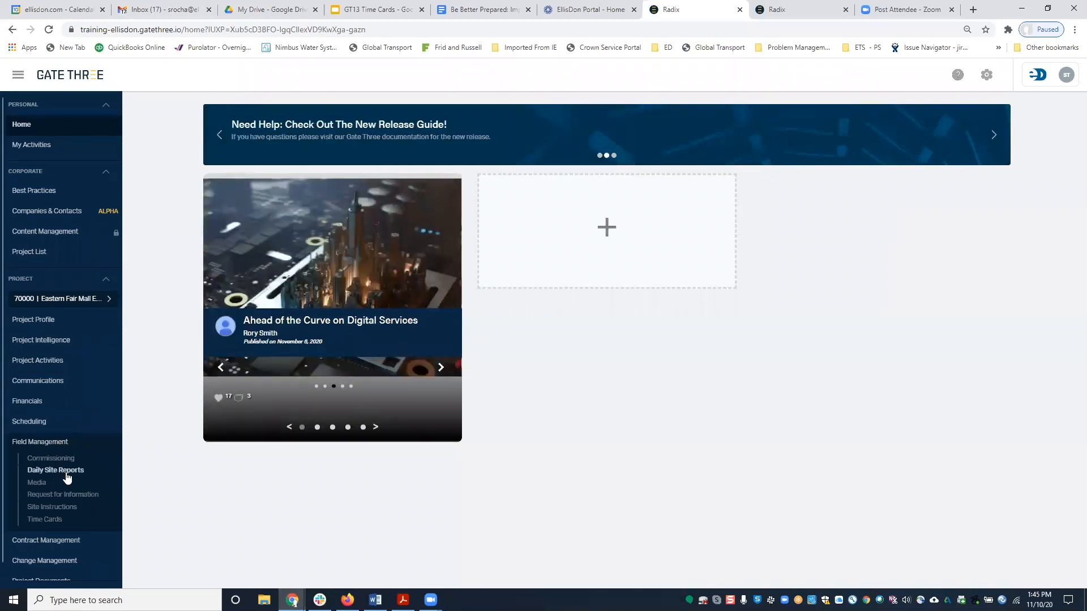
{"action": "left_click", "coordinate": [780, 10]}
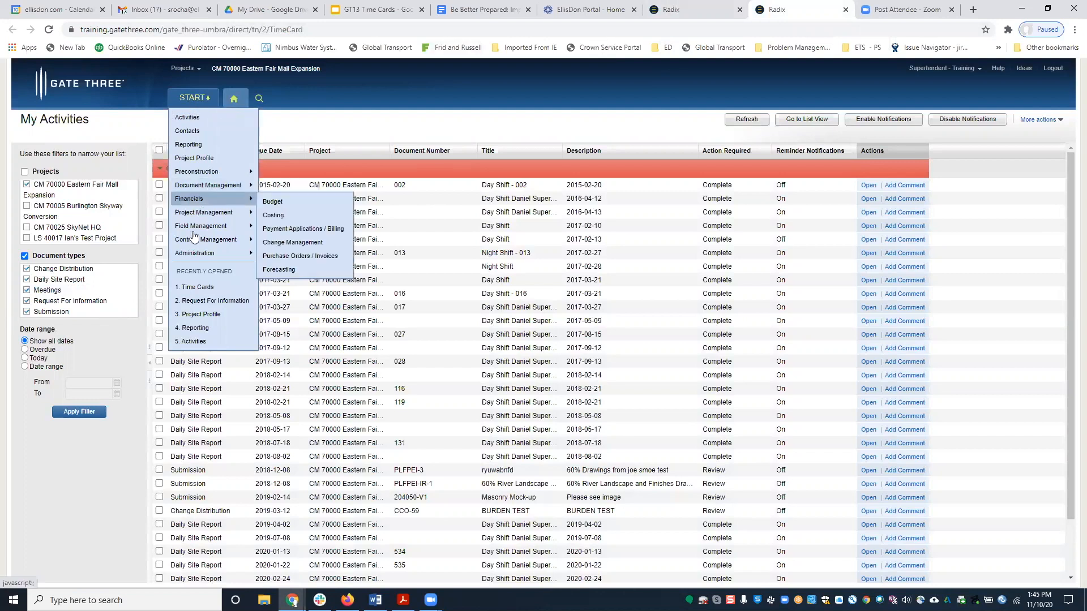
{"action": "left_click", "coordinate": [292, 242]}
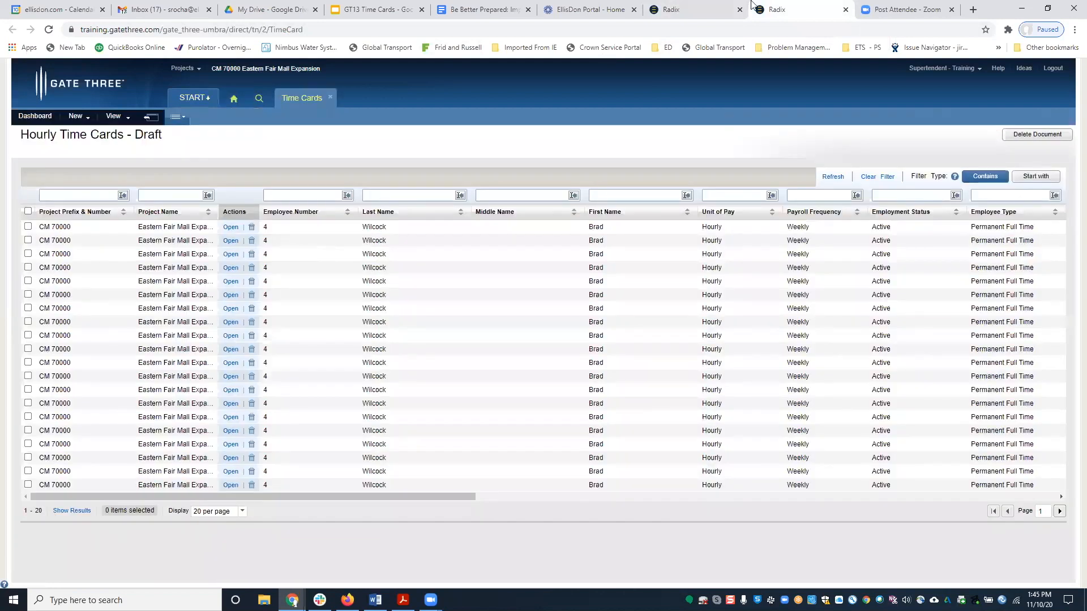
{"action": "left_click", "coordinate": [693, 10]}
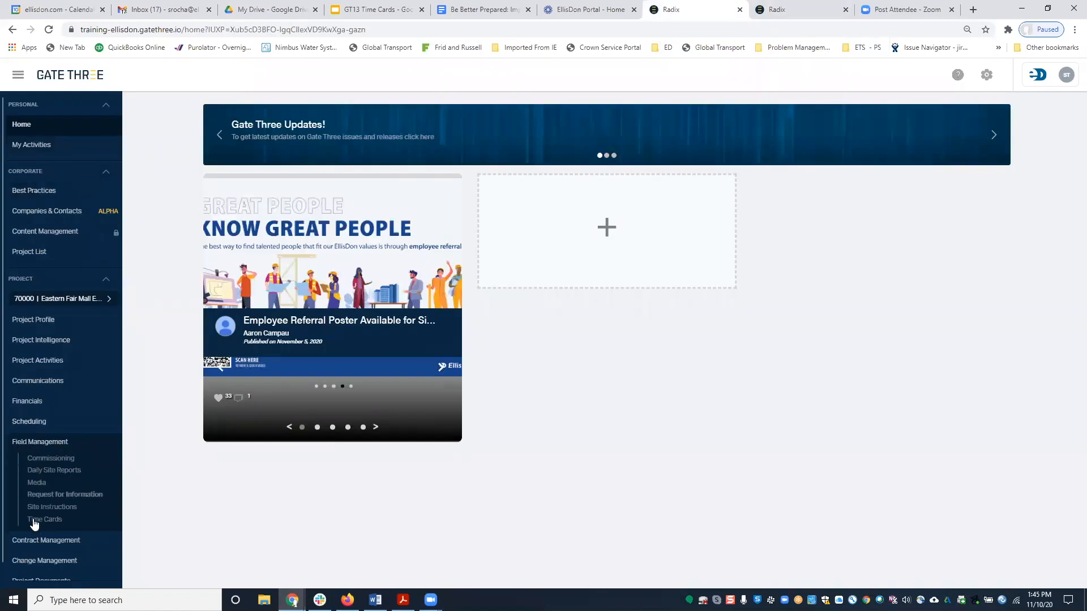
{"action": "left_click", "coordinate": [792, 10]}
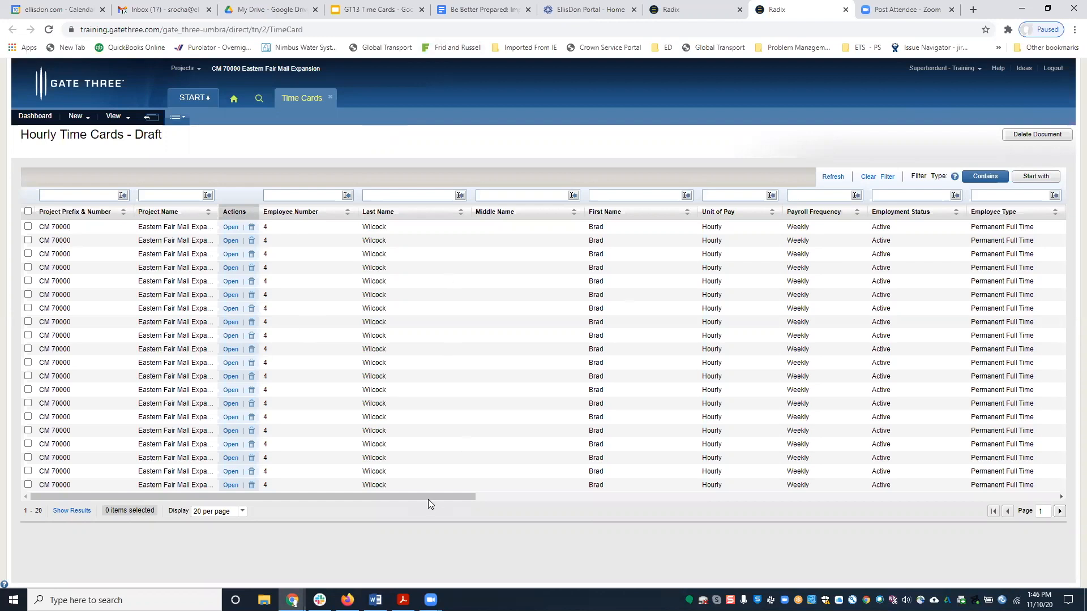
{"action": "scroll", "coordinate": [549, 510], "scroll_direction": "right", "scroll_amount": 6}
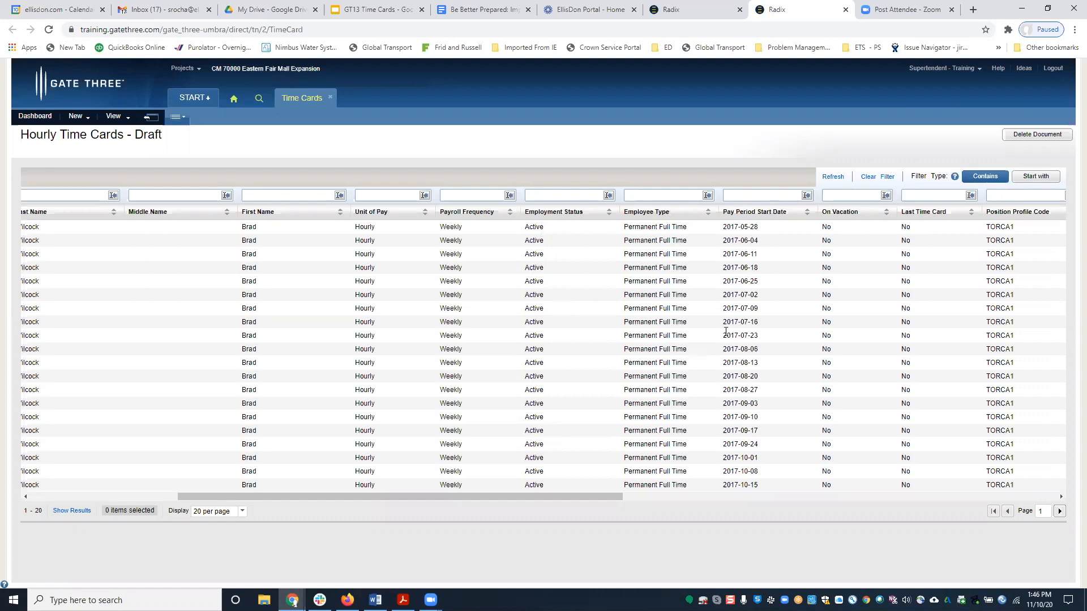
{"action": "left_click_drag", "start_coordinate": [660, 500], "coordinate": [725, 418]}
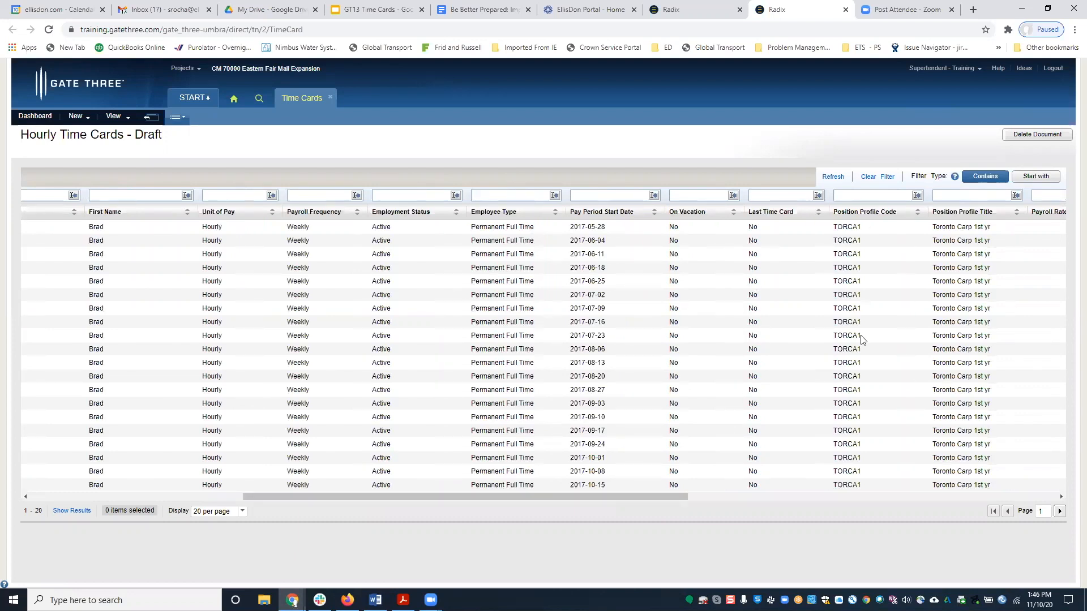
{"action": "left_click_drag", "start_coordinate": [663, 499], "coordinate": [881, 509]}
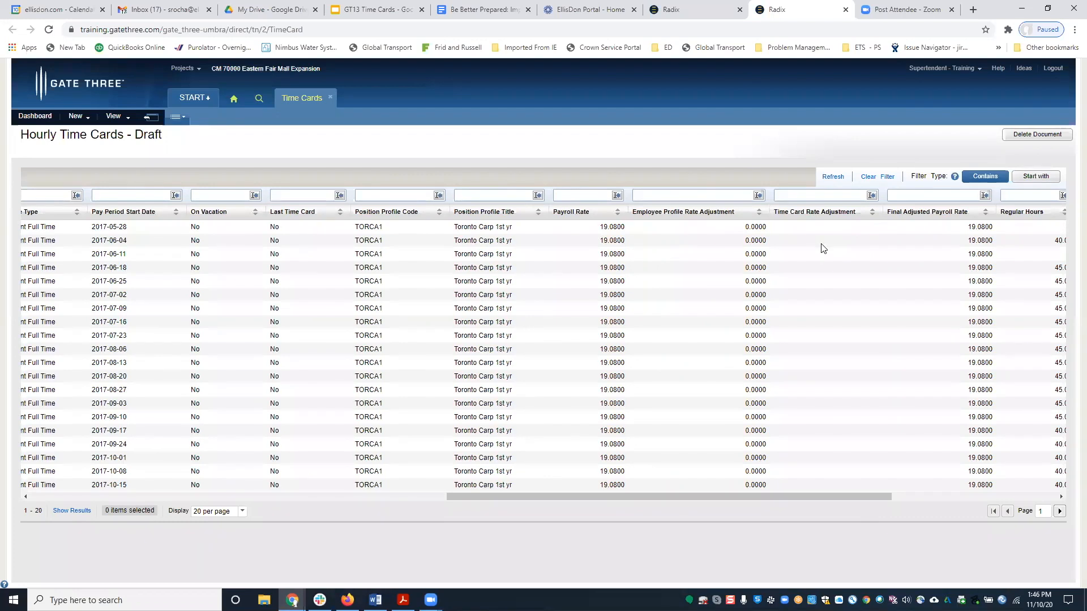
{"action": "left_click_drag", "start_coordinate": [809, 496], "coordinate": [1041, 504]}
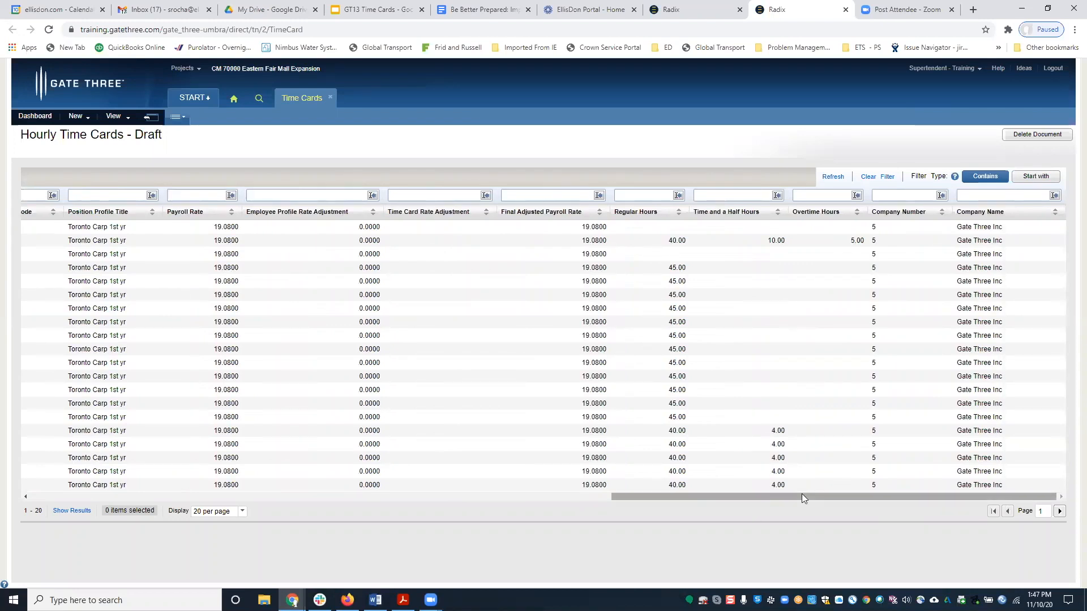
{"action": "left_click_drag", "start_coordinate": [803, 495], "coordinate": [433, 477]}
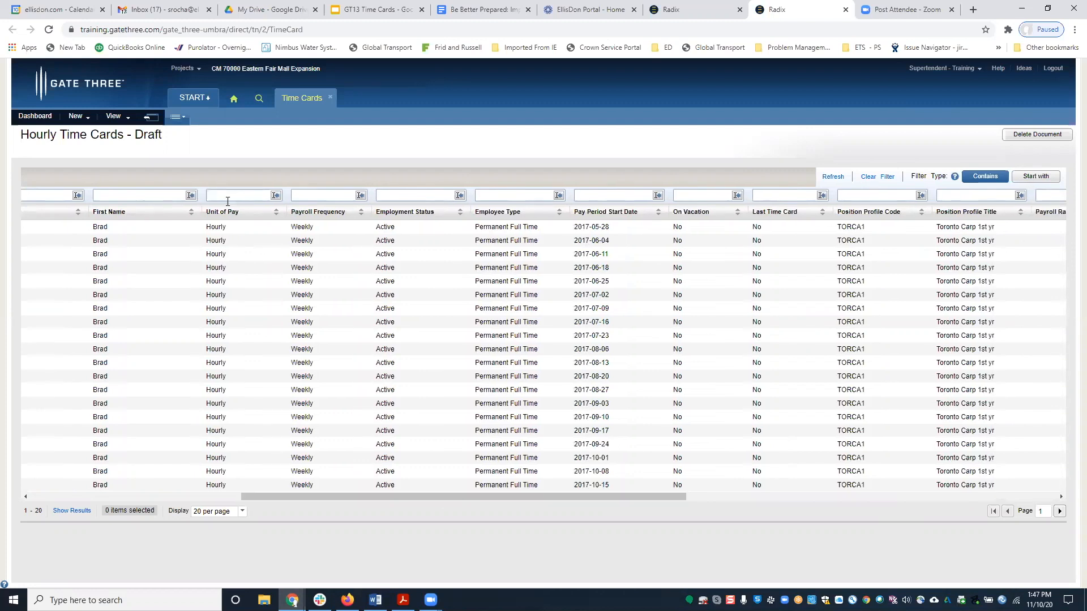
Filter the draft time cards by the employee's first name and show the 245 matches.
{"action": "key", "text": "shift+Tab"}
{"action": "type", "text": "ashley"}
{"action": "key", "text": "Return"}
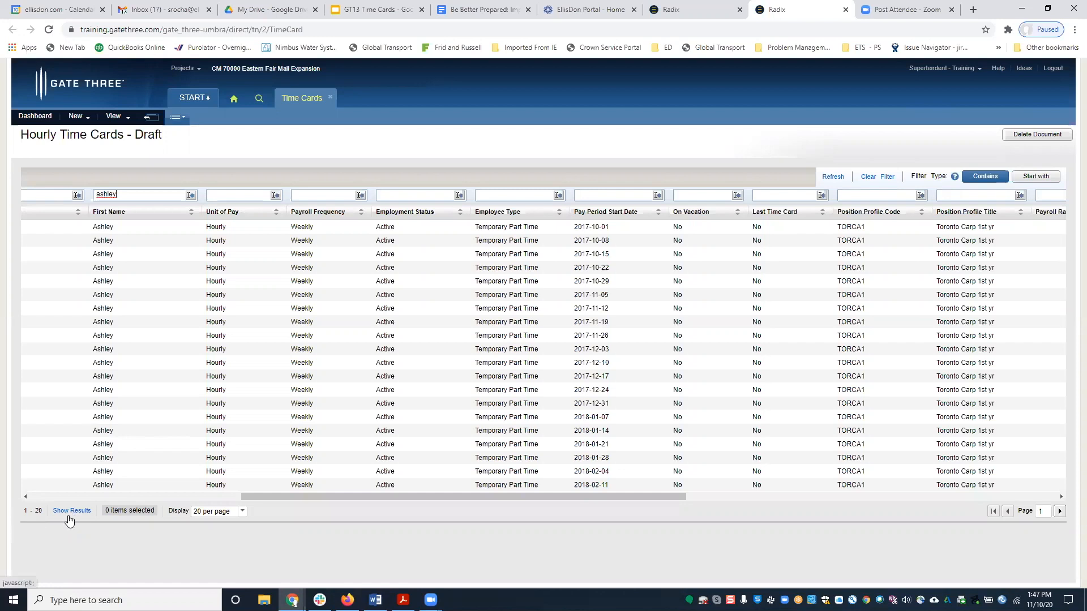
{"action": "left_click", "coordinate": [71, 511]}
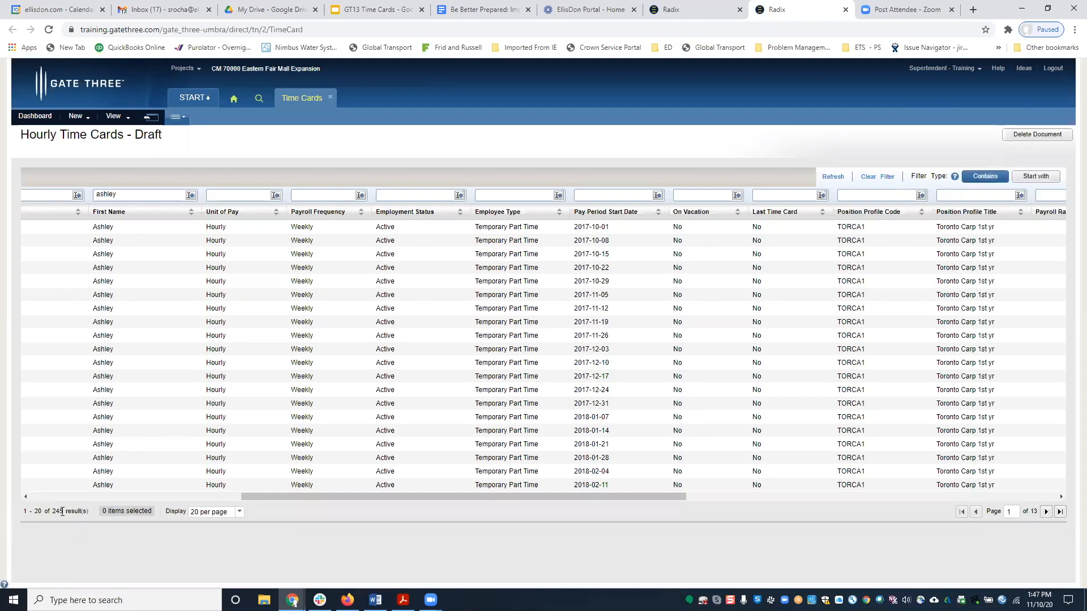
{"action": "left_click", "coordinate": [241, 514]}
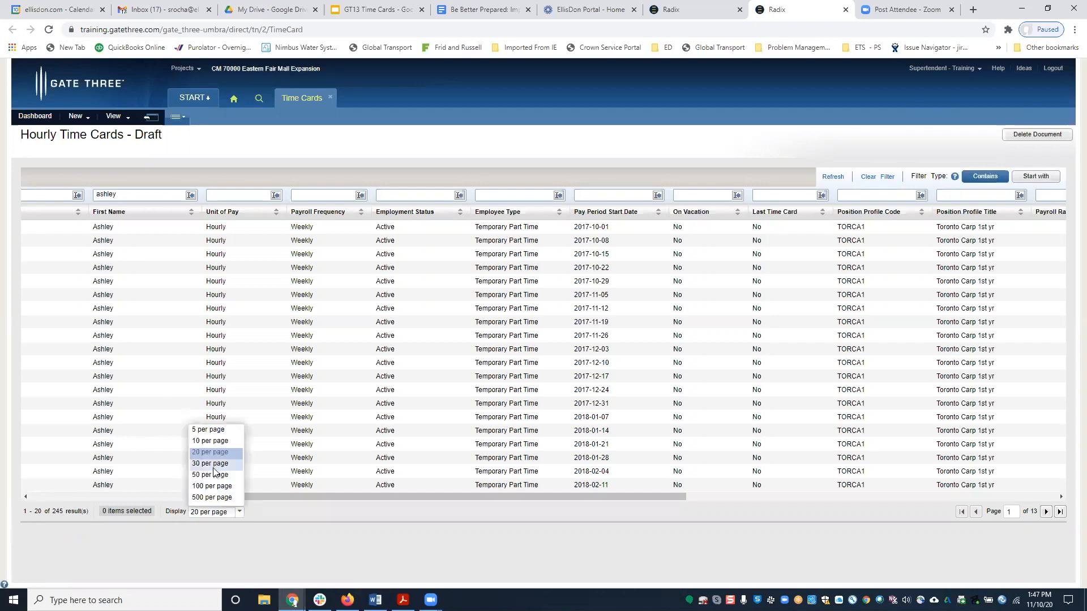
{"action": "left_click", "coordinate": [275, 525]}
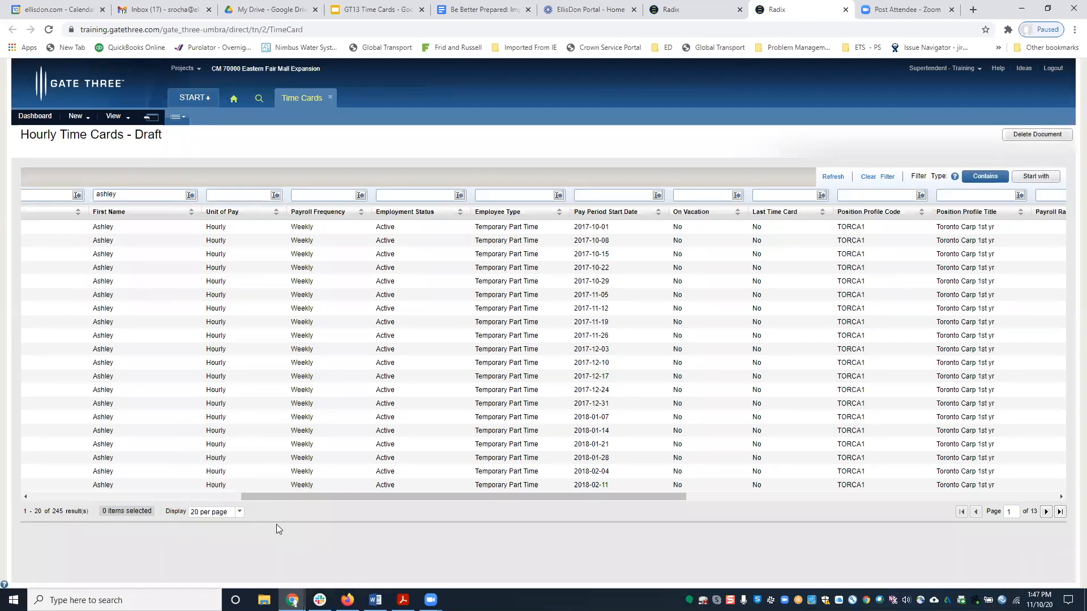
{"action": "left_click", "coordinate": [78, 117]}
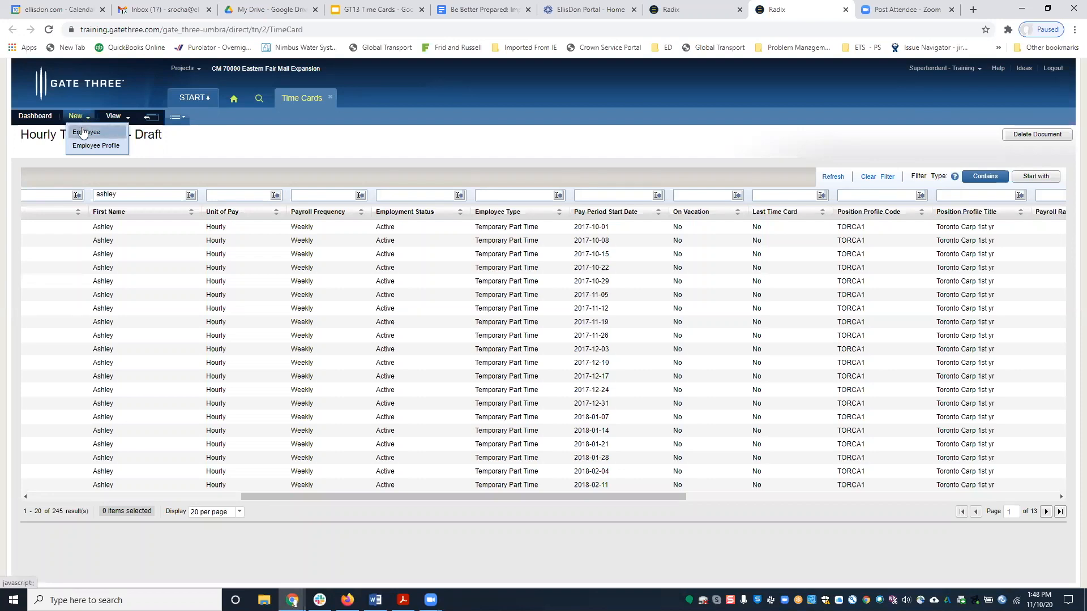
Create a new Employee record with employee type Permanent Full Time.
{"action": "left_click", "coordinate": [83, 132]}
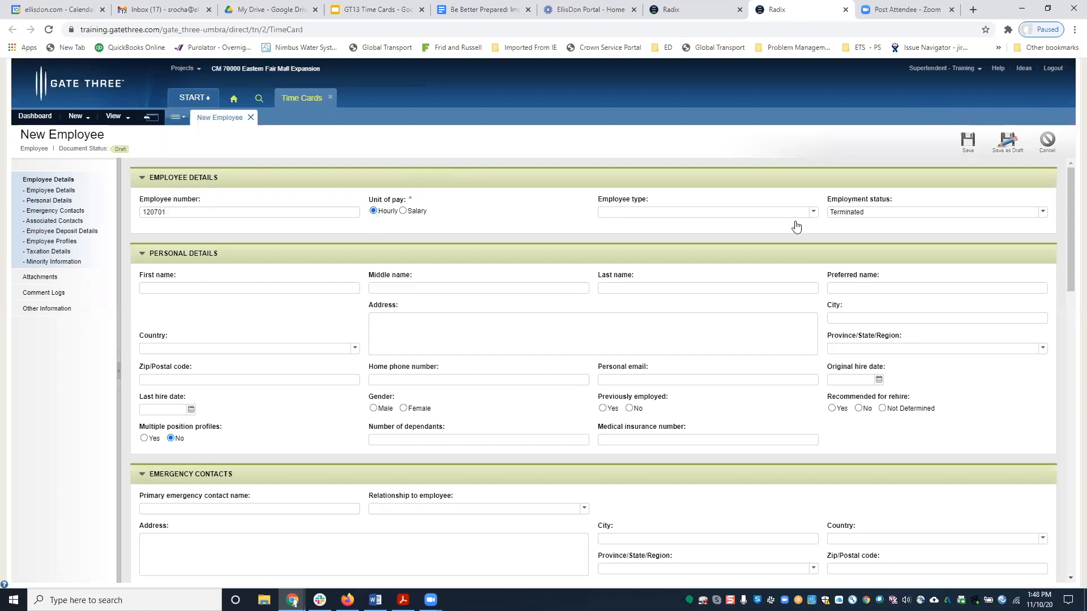
{"action": "left_click", "coordinate": [814, 213]}
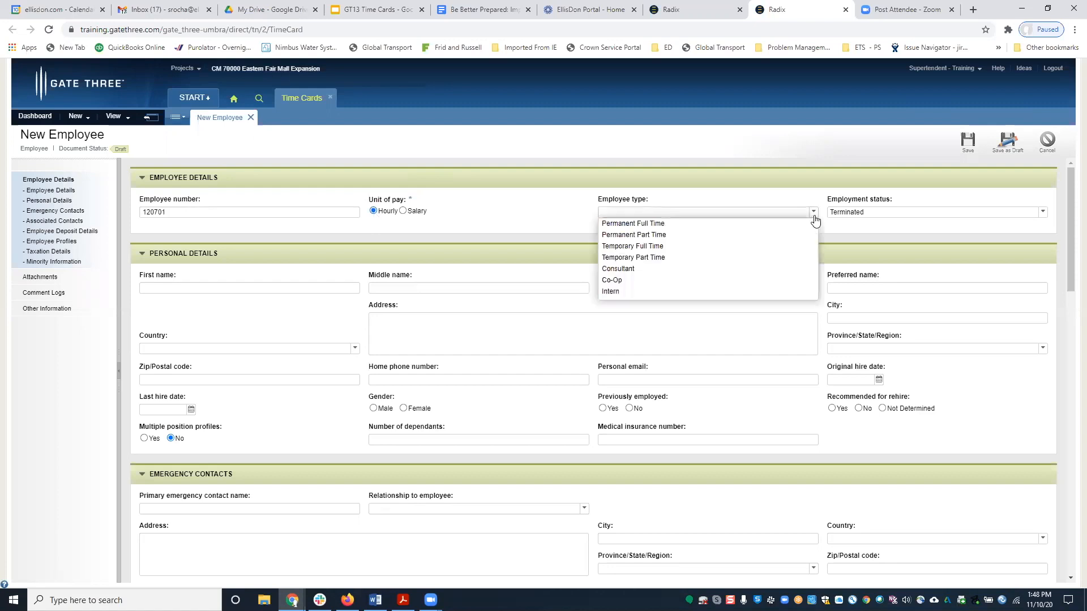
{"action": "left_click", "coordinate": [652, 227]}
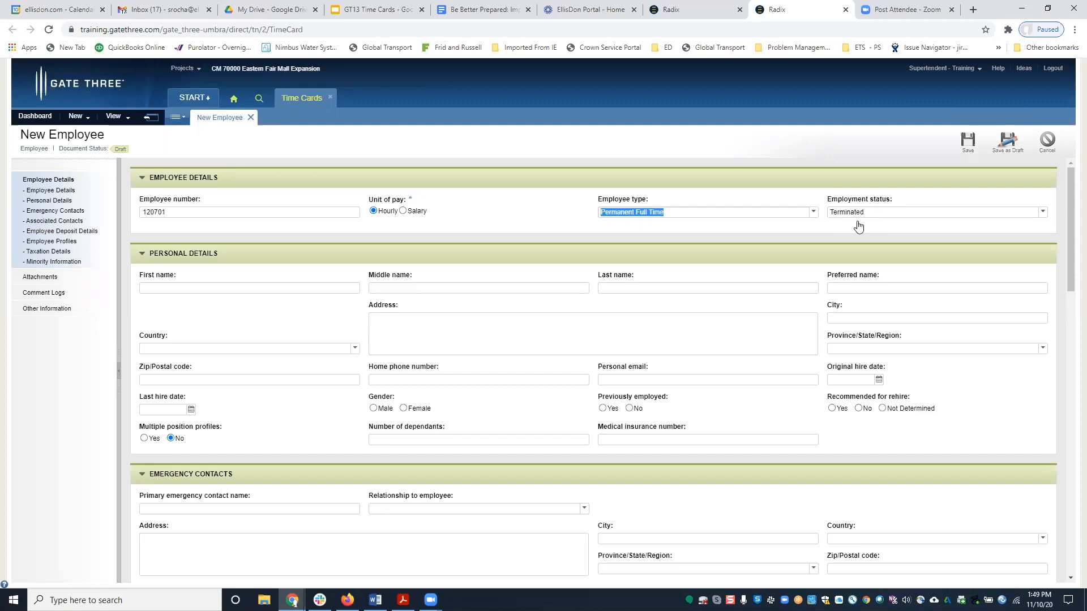
{"action": "left_click", "coordinate": [199, 287]}
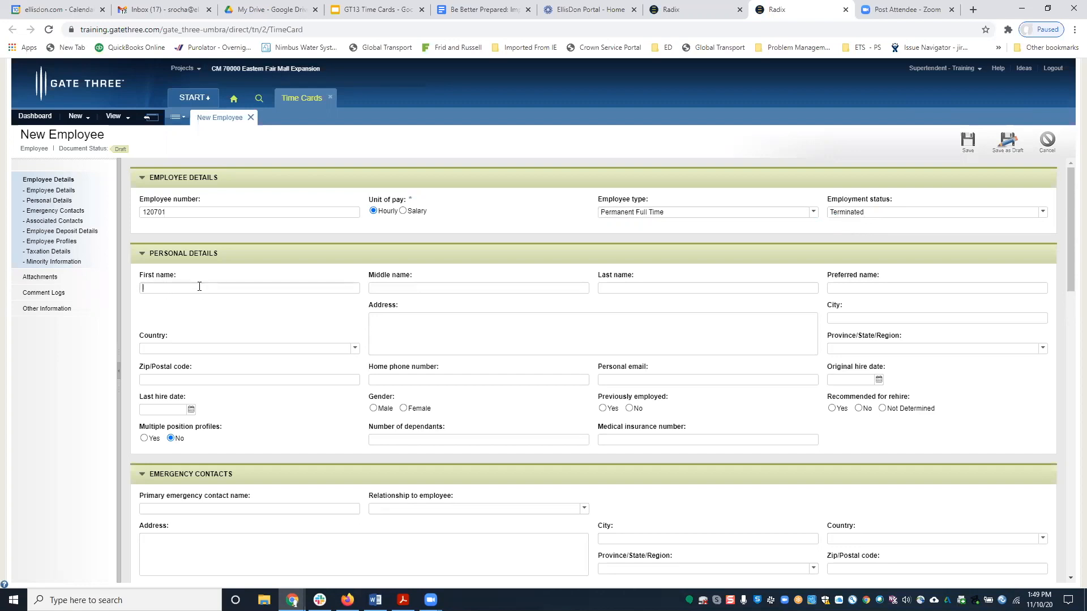
Enter the employee's first and last name and set the country to Canada.
{"action": "key", "text": "Tab"}
{"action": "key", "text": "Tab"}
{"action": "left_click", "coordinate": [352, 349]}
{"action": "scroll", "coordinate": [226, 487], "scroll_direction": "down", "scroll_amount": 5}
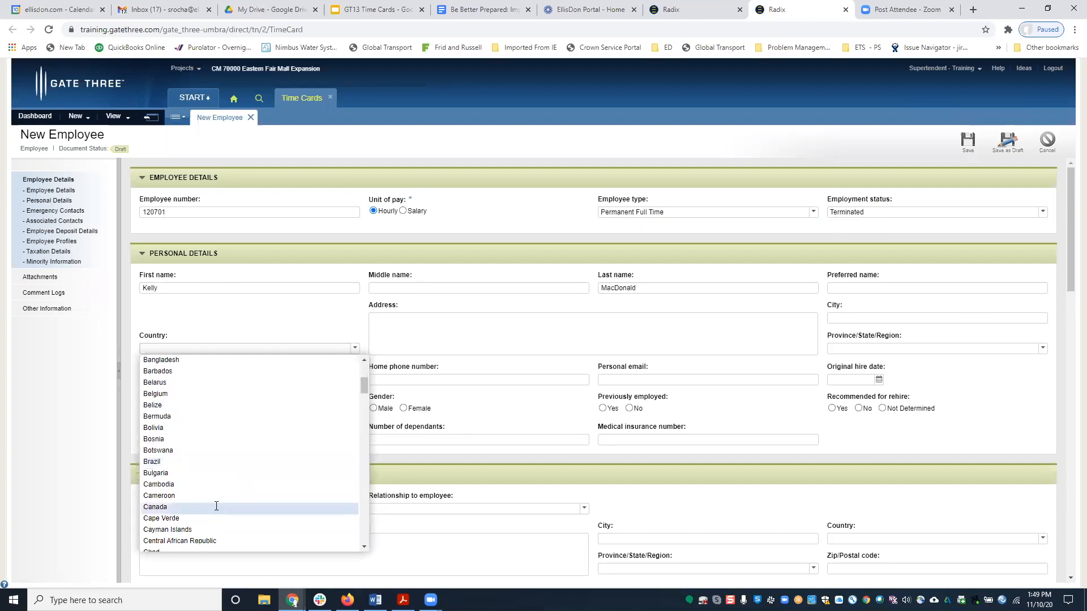
{"action": "left_click", "coordinate": [217, 508]}
Fill in the street address, city, province Ontario and postal code; set Multiple position profiles to No.
{"action": "left_click", "coordinate": [453, 340]}
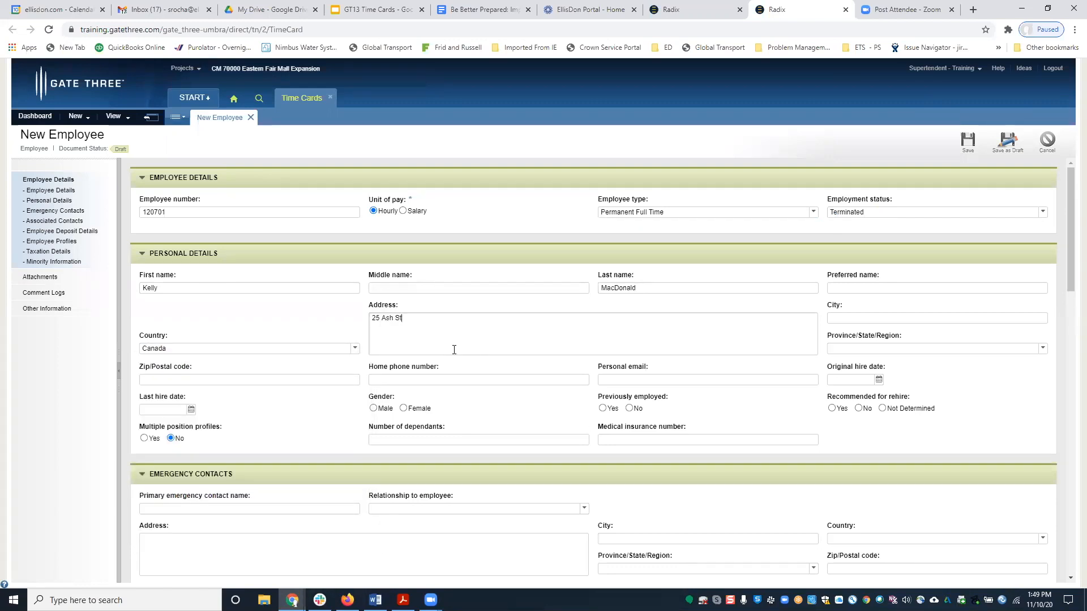
{"action": "key", "text": "Tab"}
{"action": "type", "text": "Stratford"}
{"action": "left_click", "coordinate": [1042, 348]}
{"action": "left_click", "coordinate": [879, 452]}
{"action": "left_click", "coordinate": [209, 381]}
{"action": "type", "text": "N5A 1M5"}
{"action": "left_click", "coordinate": [440, 375]}
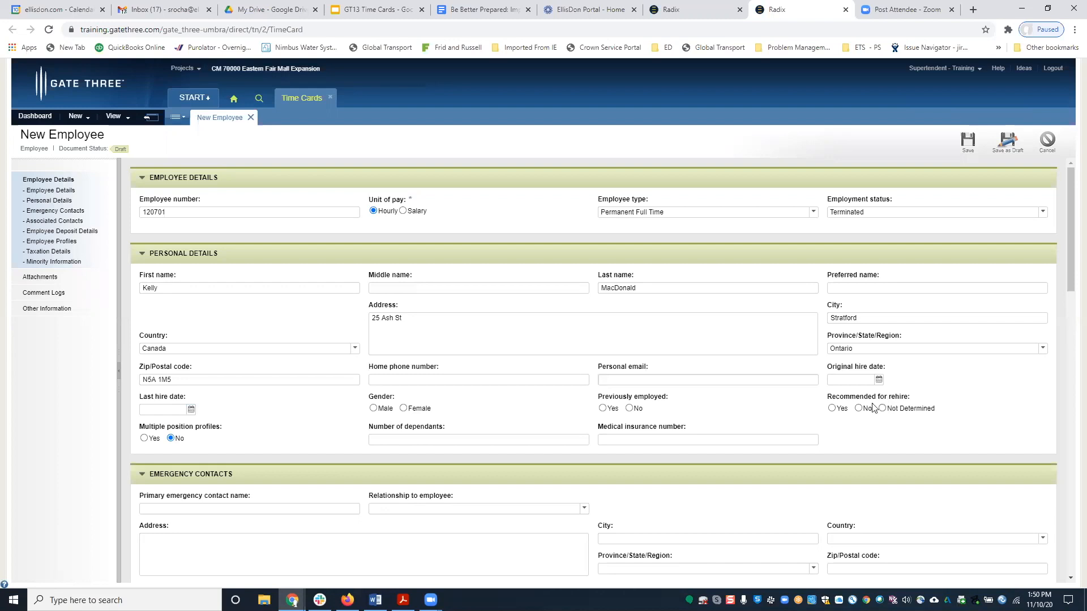
{"action": "left_click", "coordinate": [171, 438]}
Enter the contact's name as primary emergency contact with relationship Spouse.
{"action": "scroll", "coordinate": [623, 442], "scroll_direction": "down", "scroll_amount": 3}
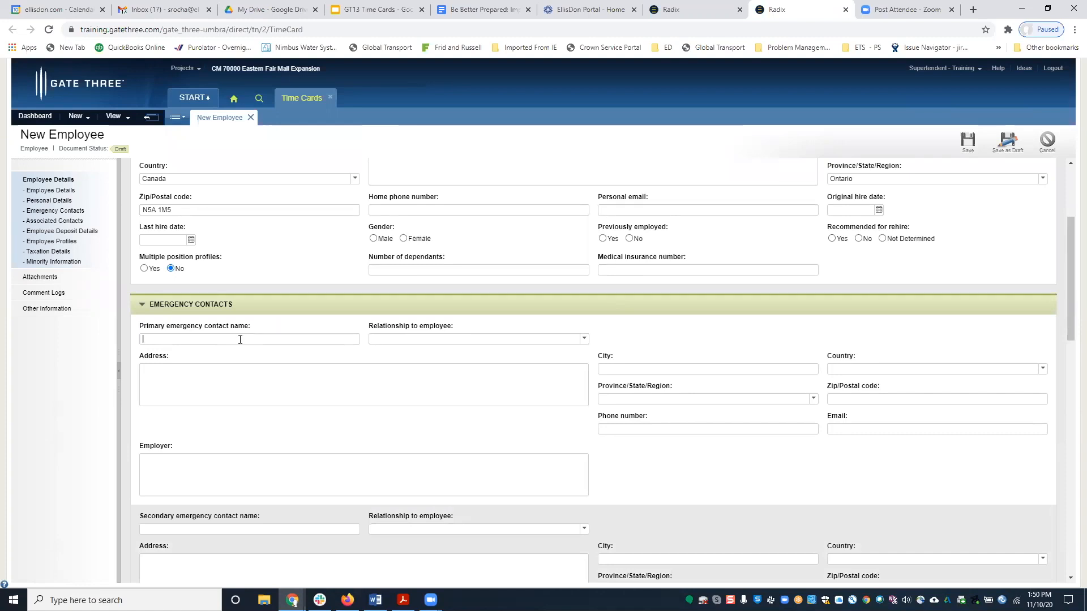
{"action": "left_click", "coordinate": [583, 340]}
{"action": "left_click", "coordinate": [505, 449]}
{"action": "scroll", "coordinate": [520, 453], "scroll_direction": "down", "scroll_amount": 5}
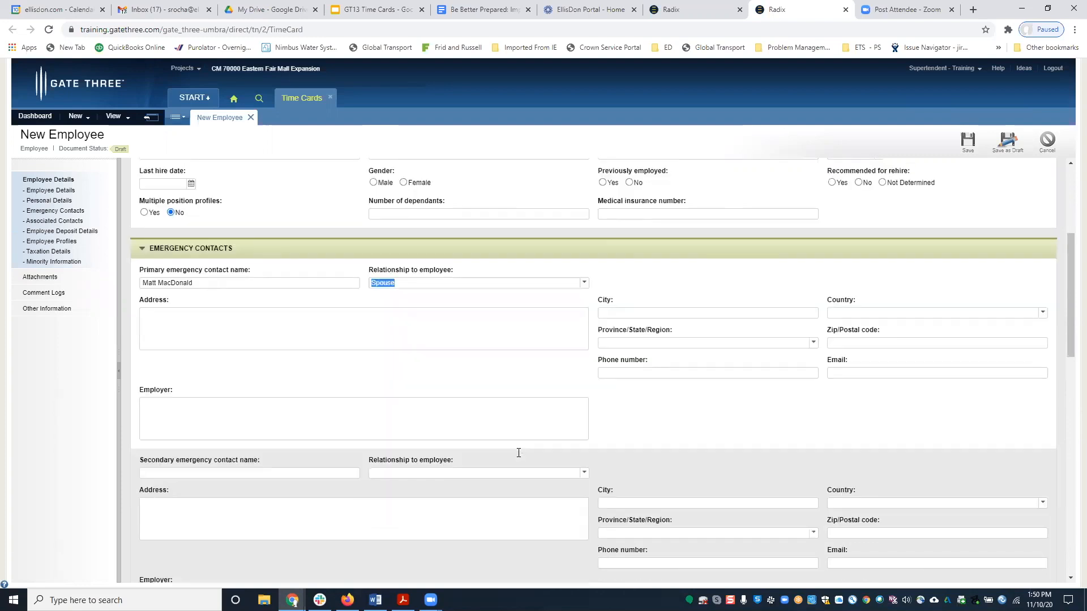
{"action": "scroll", "coordinate": [504, 433], "scroll_direction": "down", "scroll_amount": 3}
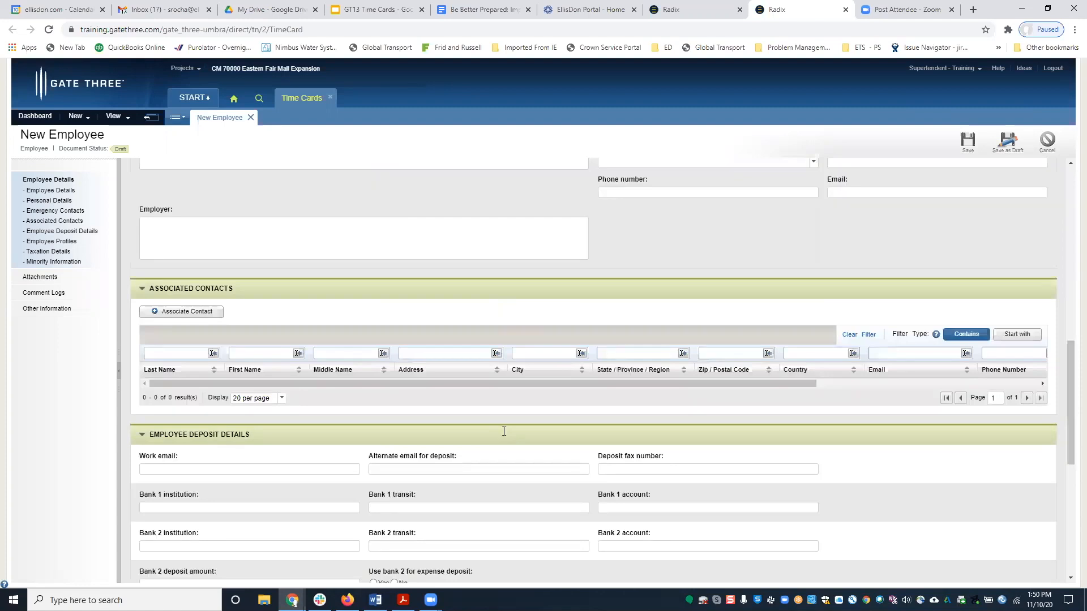
{"action": "scroll", "coordinate": [476, 403], "scroll_direction": "down", "scroll_amount": 2}
{"action": "scroll", "coordinate": [476, 404], "scroll_direction": "down", "scroll_amount": 3}
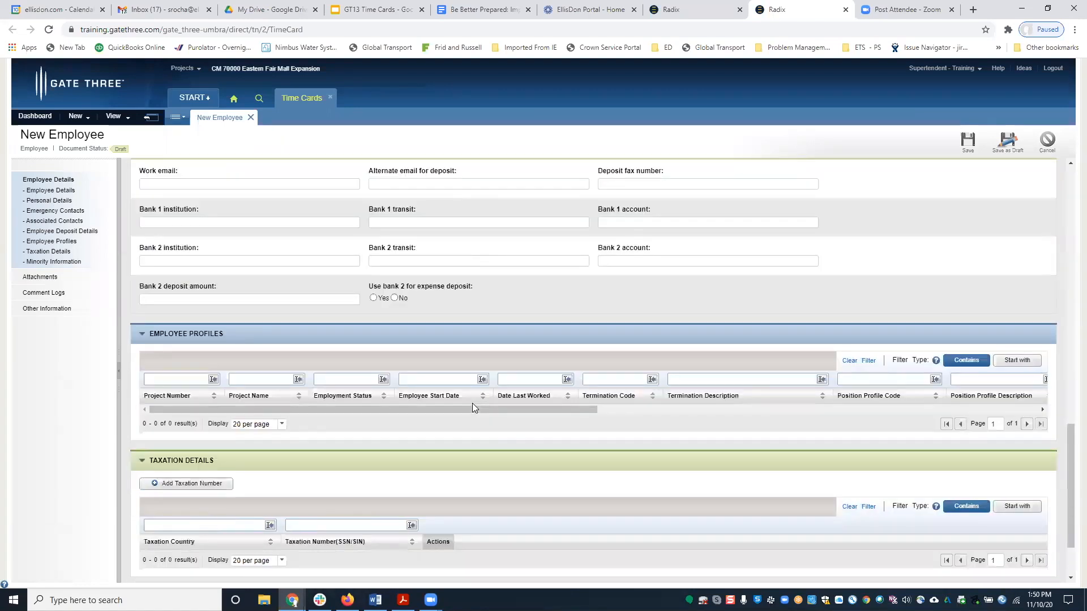
{"action": "scroll", "coordinate": [472, 403], "scroll_direction": "down", "scroll_amount": 2}
{"action": "scroll", "coordinate": [471, 403], "scroll_direction": "up", "scroll_amount": 13}
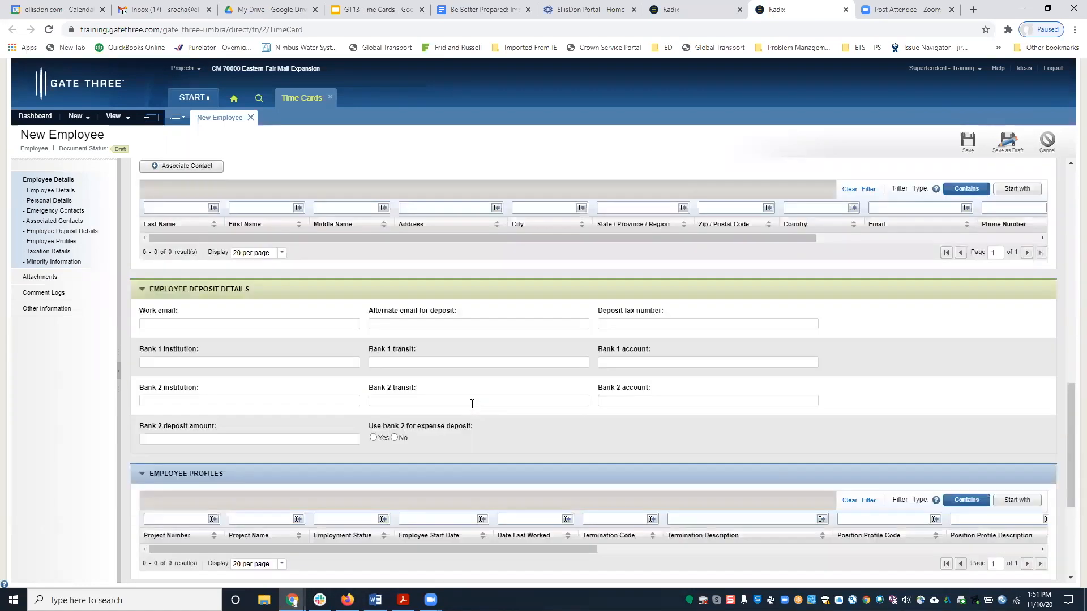
{"action": "scroll", "coordinate": [467, 404], "scroll_direction": "up", "scroll_amount": 6}
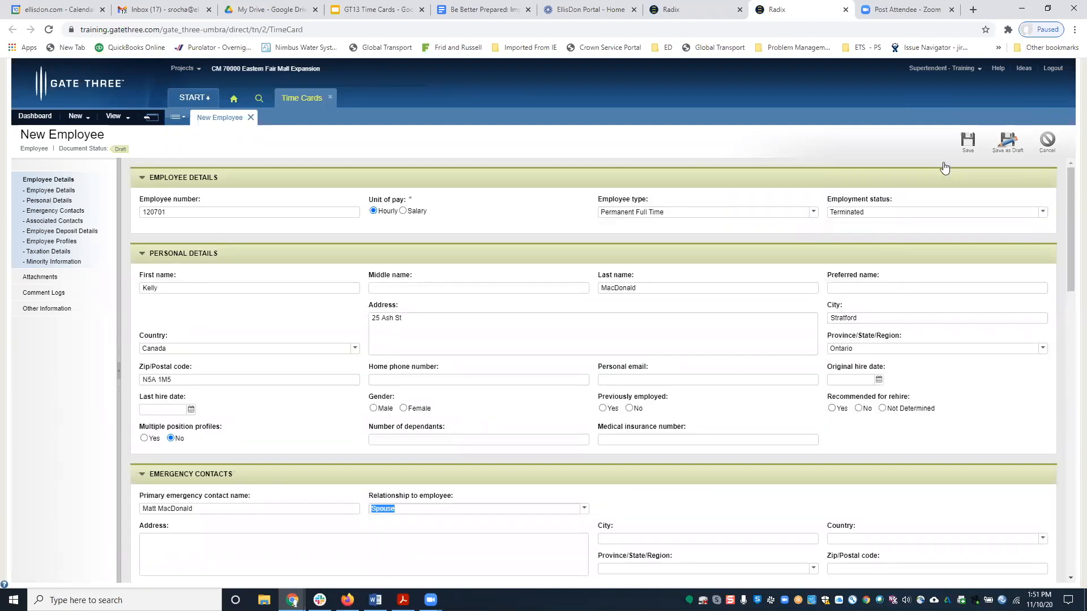
Attach the Online Events file to the employee and return to Employee Details.
{"action": "left_click", "coordinate": [37, 278]}
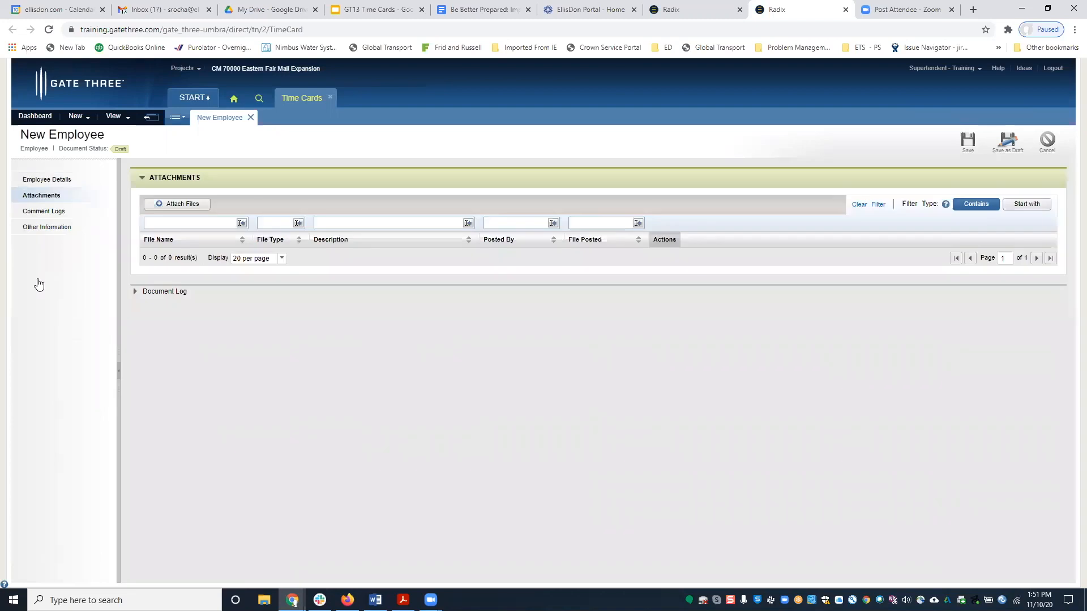
{"action": "left_click", "coordinate": [179, 209]}
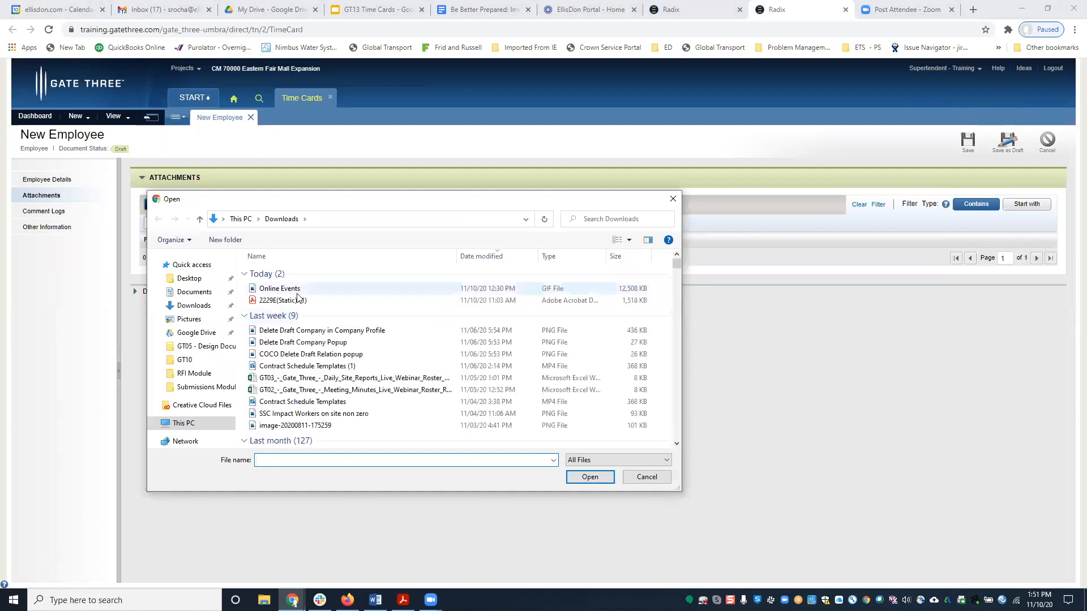
{"action": "double_click", "coordinate": [297, 292]}
{"action": "left_click", "coordinate": [41, 180]}
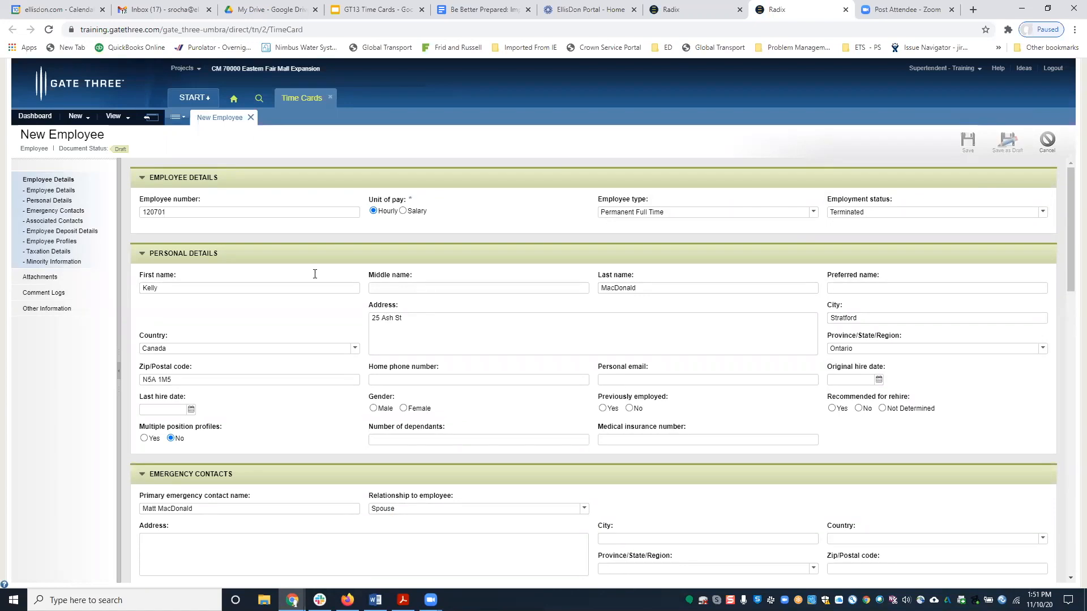
Save the new employee for payroll review and switch to the second Gate Three window.
{"action": "scroll", "coordinate": [1012, 164], "scroll_direction": "down", "scroll_amount": 3}
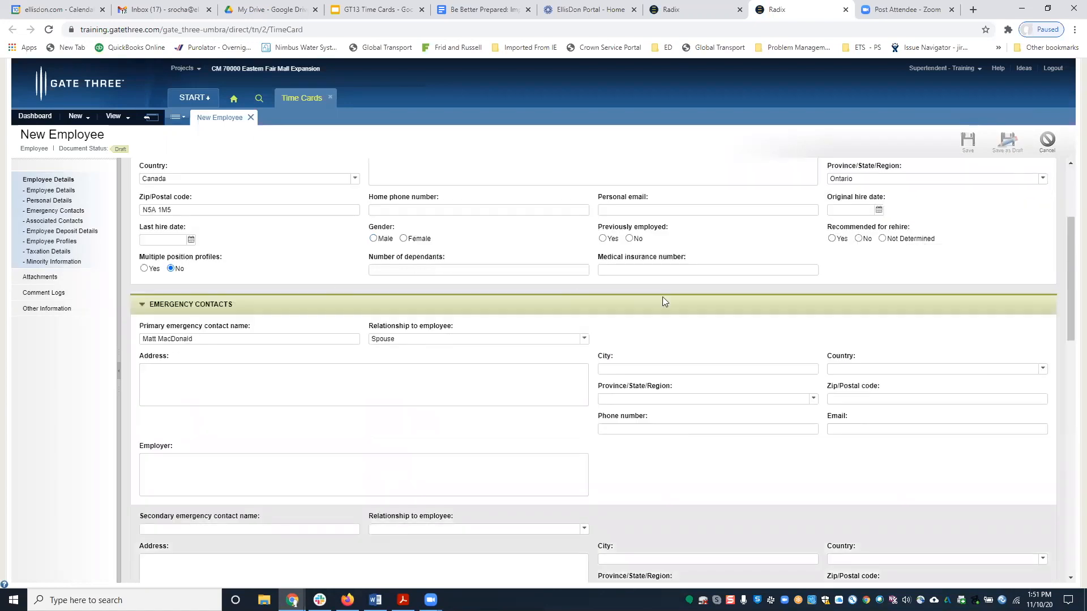
{"action": "scroll", "coordinate": [485, 285], "scroll_direction": "up", "scroll_amount": 3}
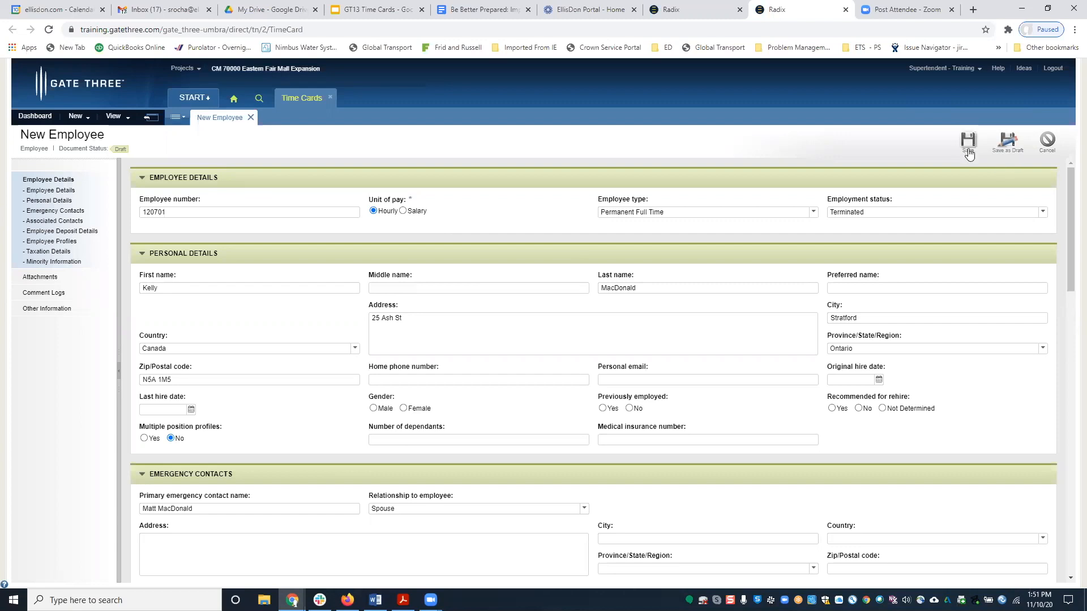
{"action": "left_click", "coordinate": [968, 149]}
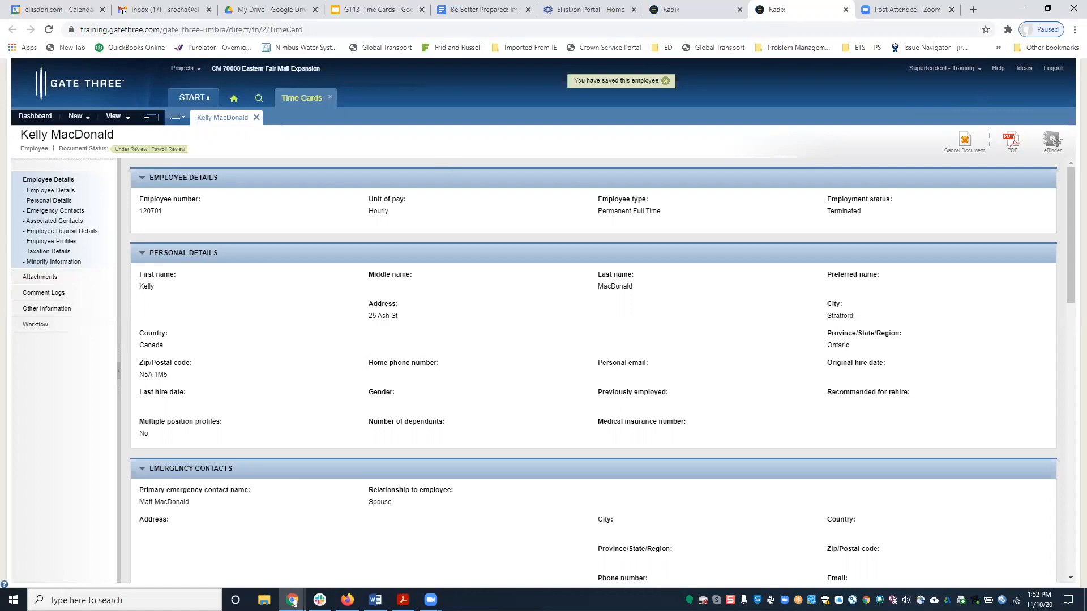
{"action": "key", "text": "alt+Tab"}
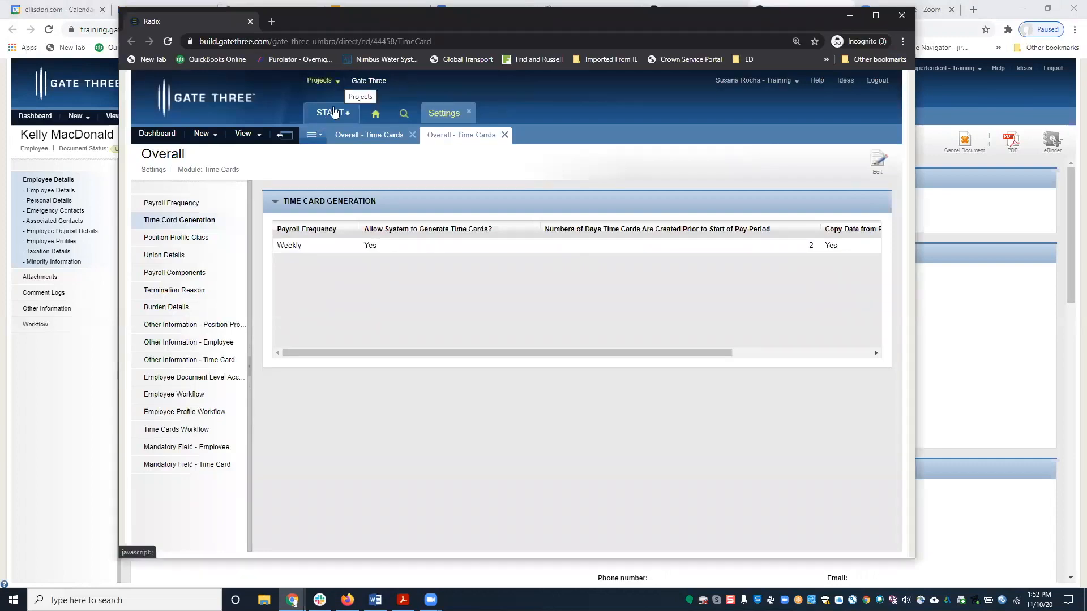
Approve the Due Today employee record as reviewer, then move that window aside.
{"action": "left_click", "coordinate": [375, 116]}
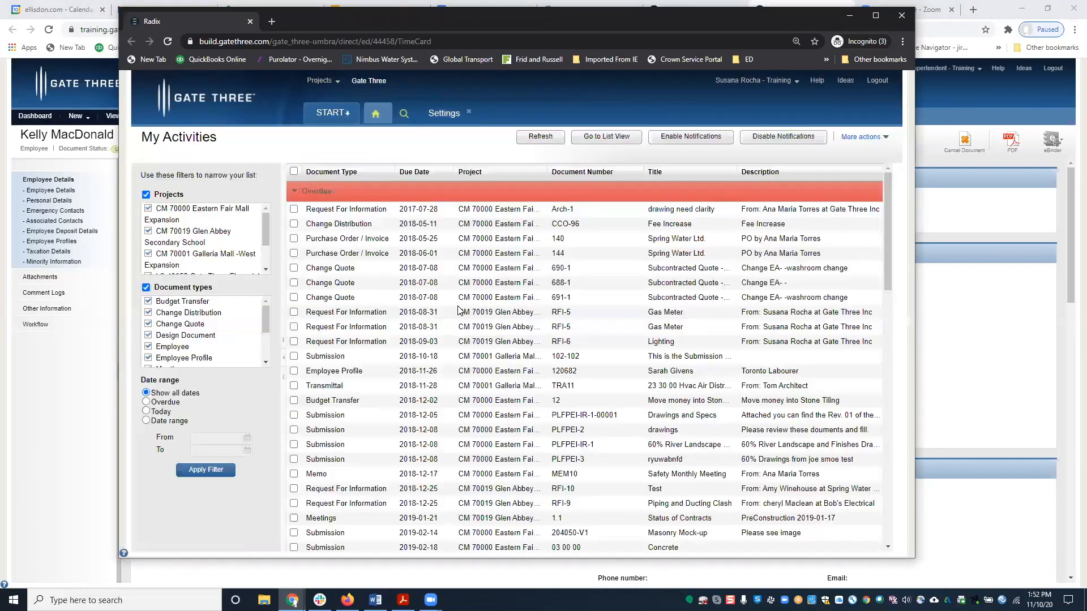
{"action": "scroll", "coordinate": [589, 396], "scroll_direction": "down", "scroll_amount": 10}
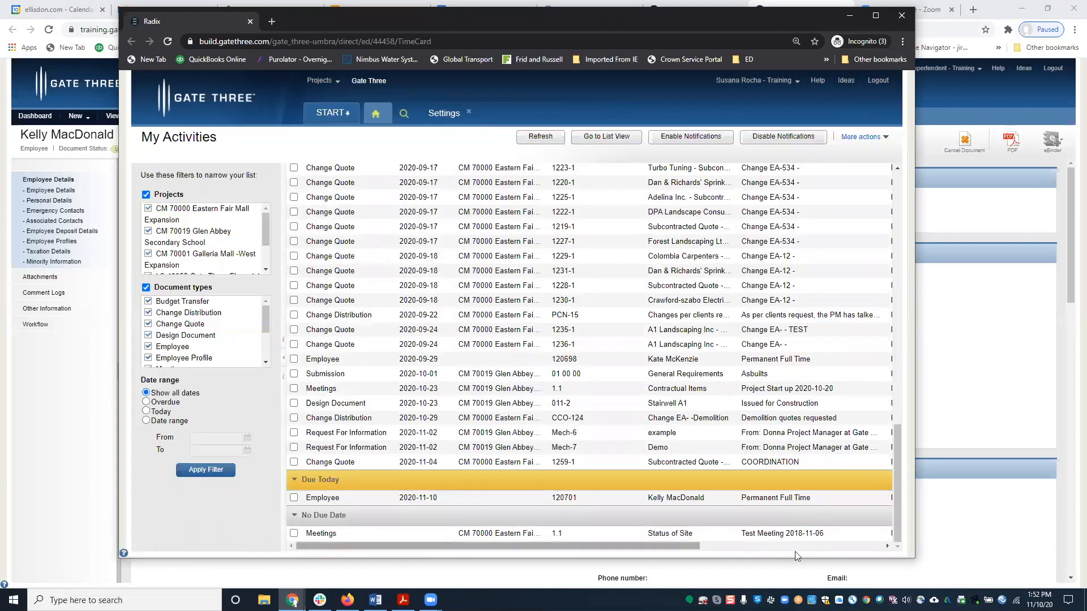
{"action": "left_click_drag", "start_coordinate": [674, 547], "coordinate": [799, 547]}
{"action": "left_click", "coordinate": [668, 482]}
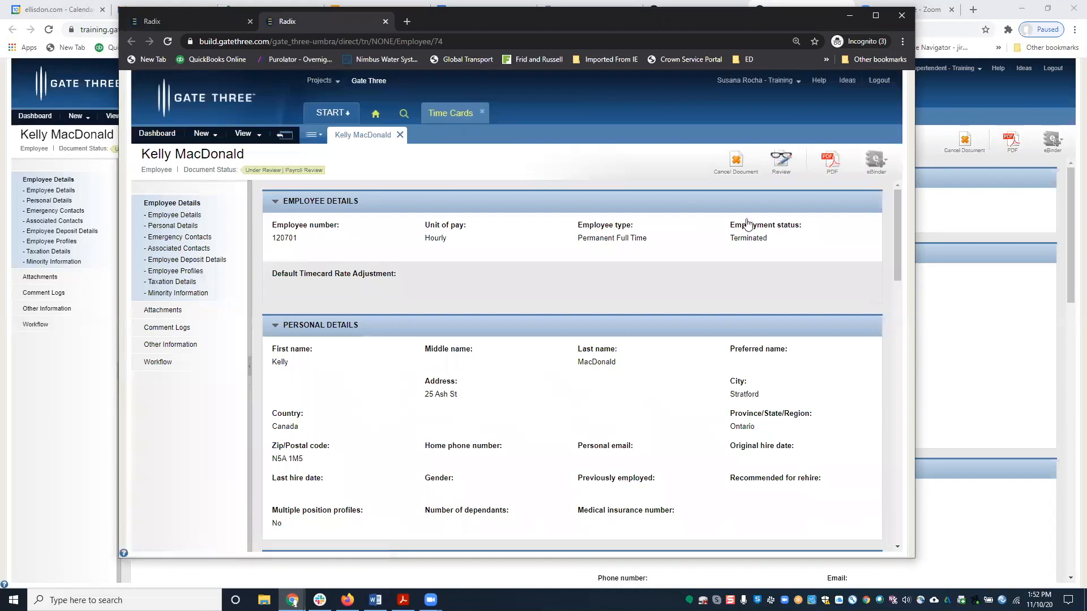
{"action": "left_click", "coordinate": [781, 166]}
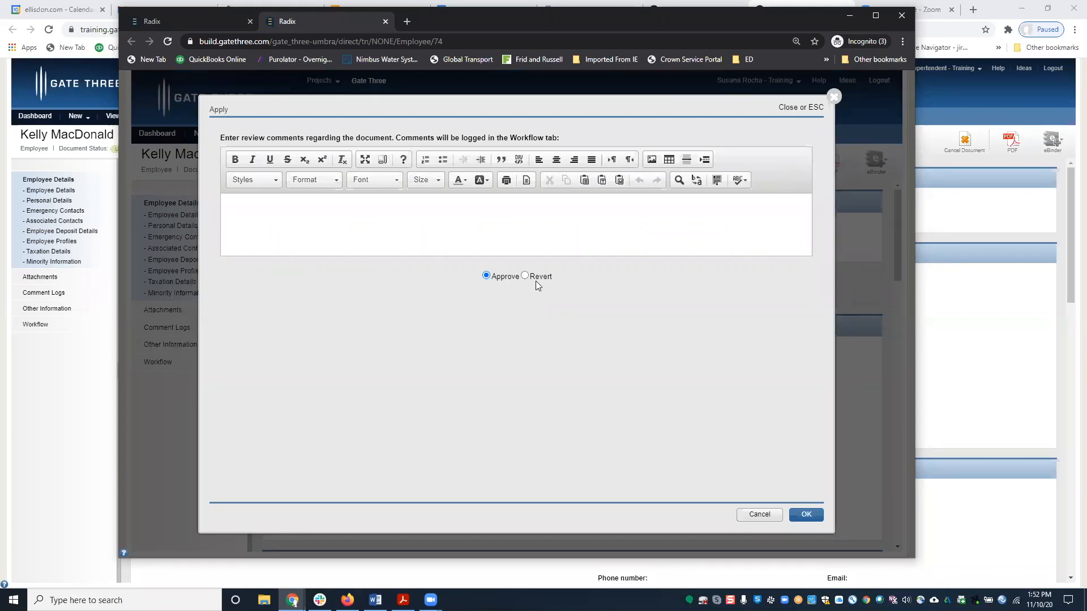
{"action": "left_click", "coordinate": [800, 519]}
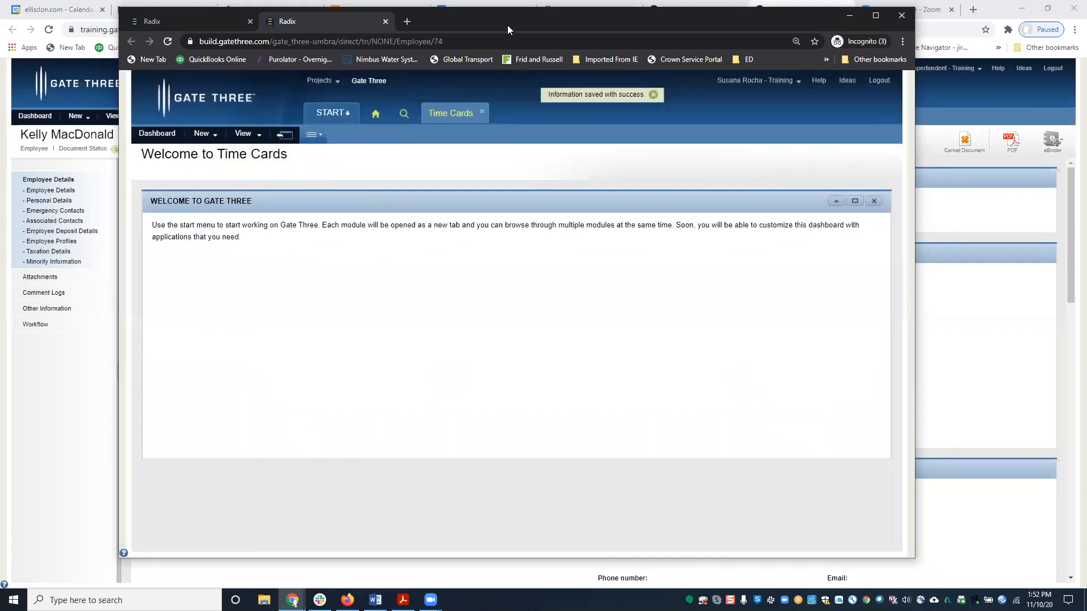
{"action": "left_click_drag", "start_coordinate": [507, 25], "coordinate": [1086, 34]}
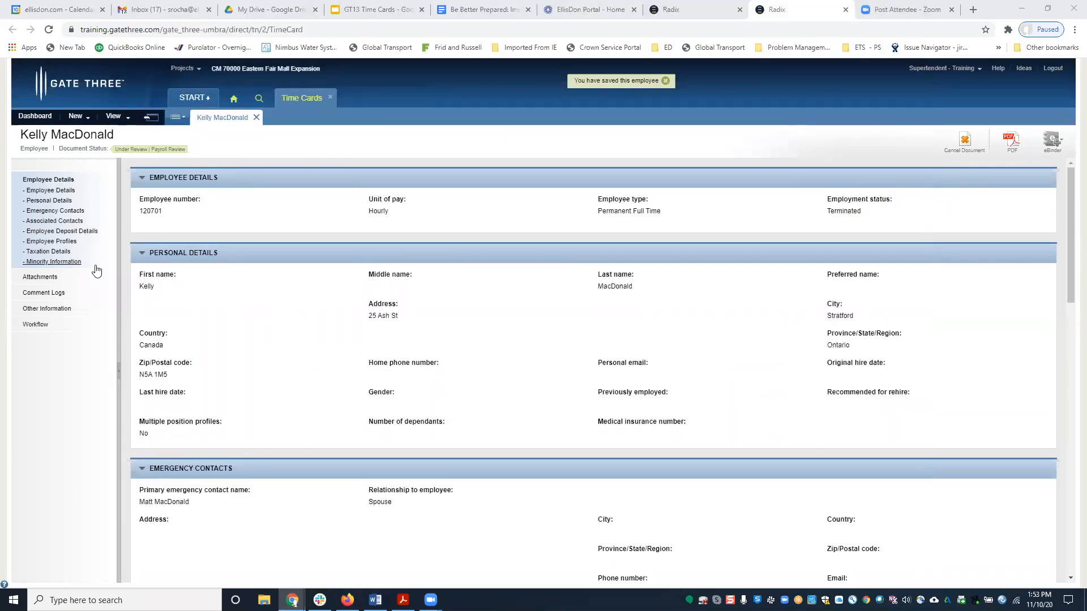
Confirm the approval in the Workflow review log and return to Hourly Time Cards - Draft.
{"action": "left_click", "coordinate": [35, 326]}
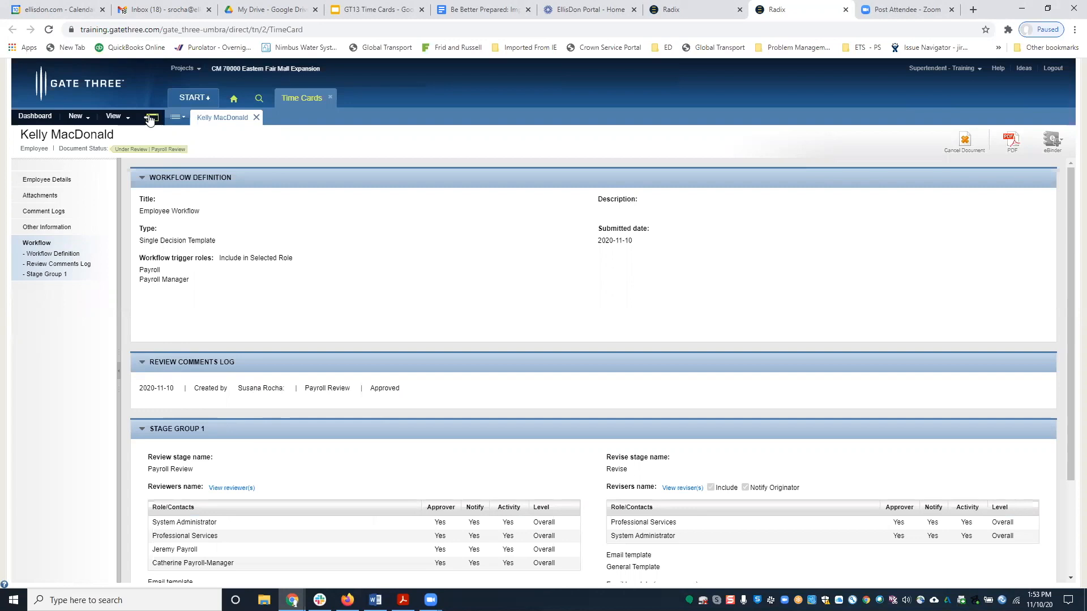
{"action": "left_click", "coordinate": [151, 117]}
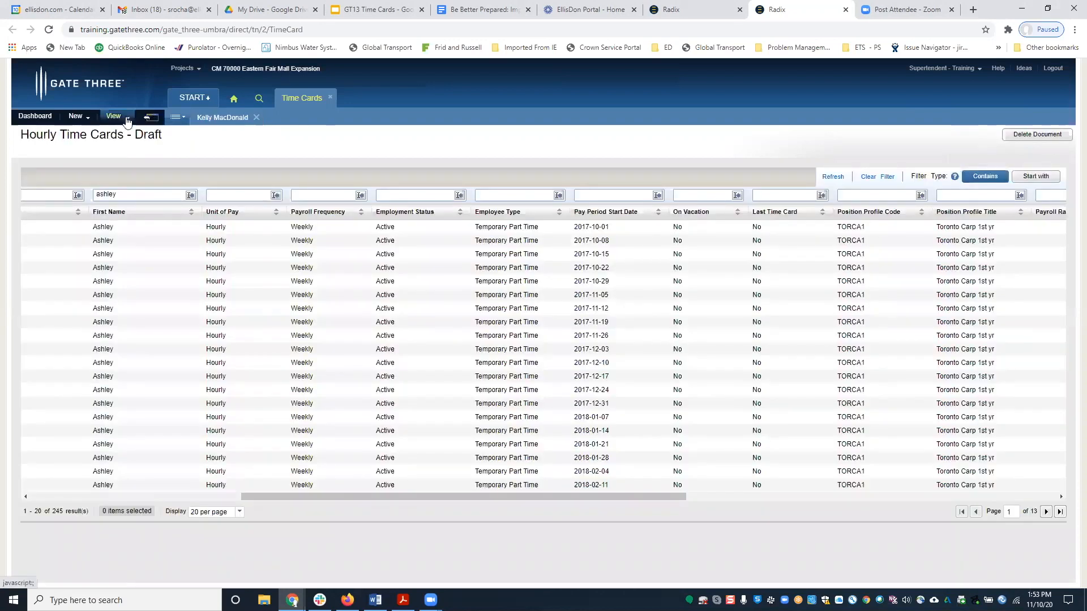
Filter the Hourly Employees list by the employee's first name down to the one match.
{"action": "left_click", "coordinate": [127, 119]}
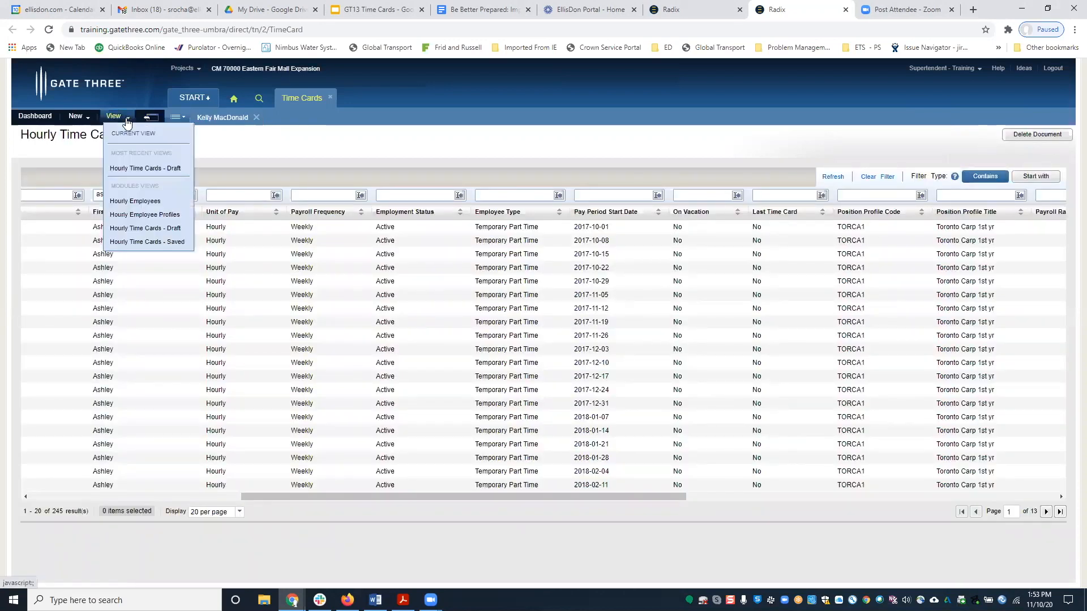
{"action": "left_click", "coordinate": [135, 199]}
{"action": "left_click", "coordinate": [152, 200]}
{"action": "type", "text": "kelly"}
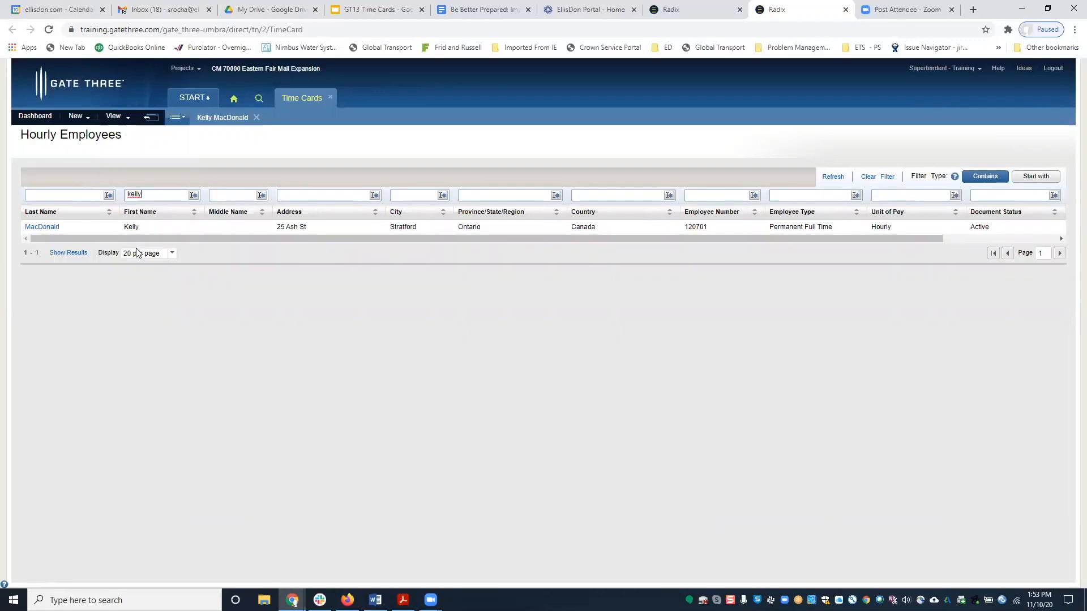
{"action": "left_click_drag", "start_coordinate": [163, 236], "coordinate": [396, 257]}
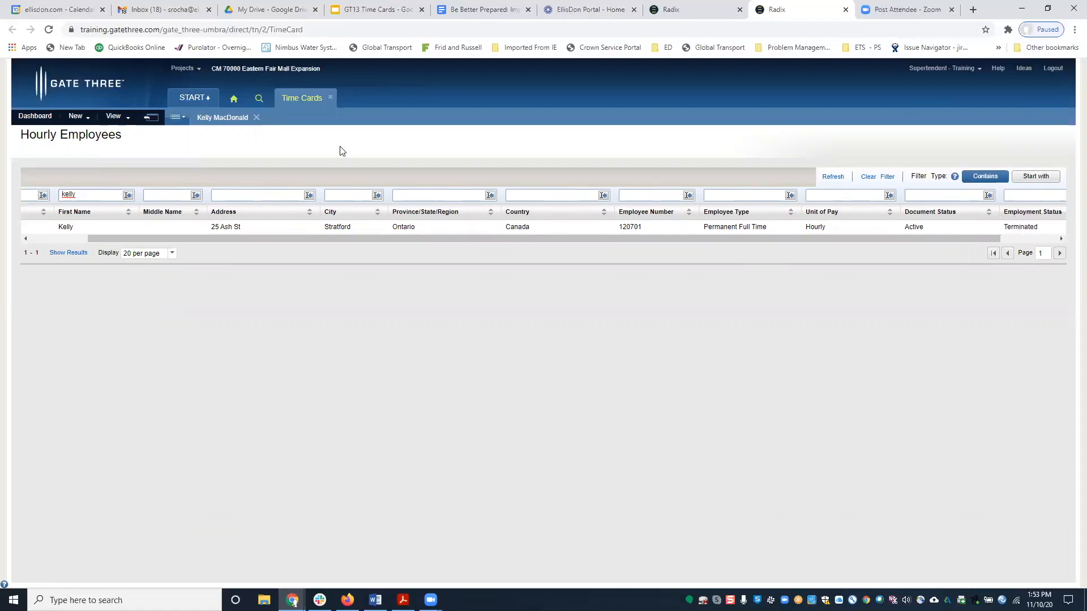
{"action": "left_click", "coordinate": [80, 117]}
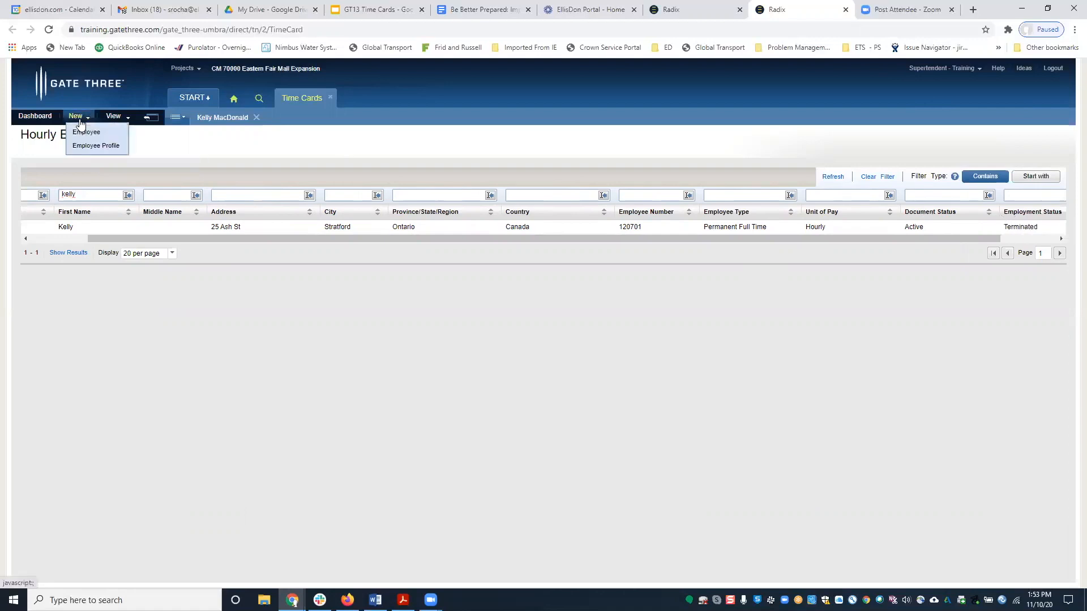
Create a new Payroll-type employee profile with employment in Ontario, Canada.
{"action": "left_click", "coordinate": [99, 147]}
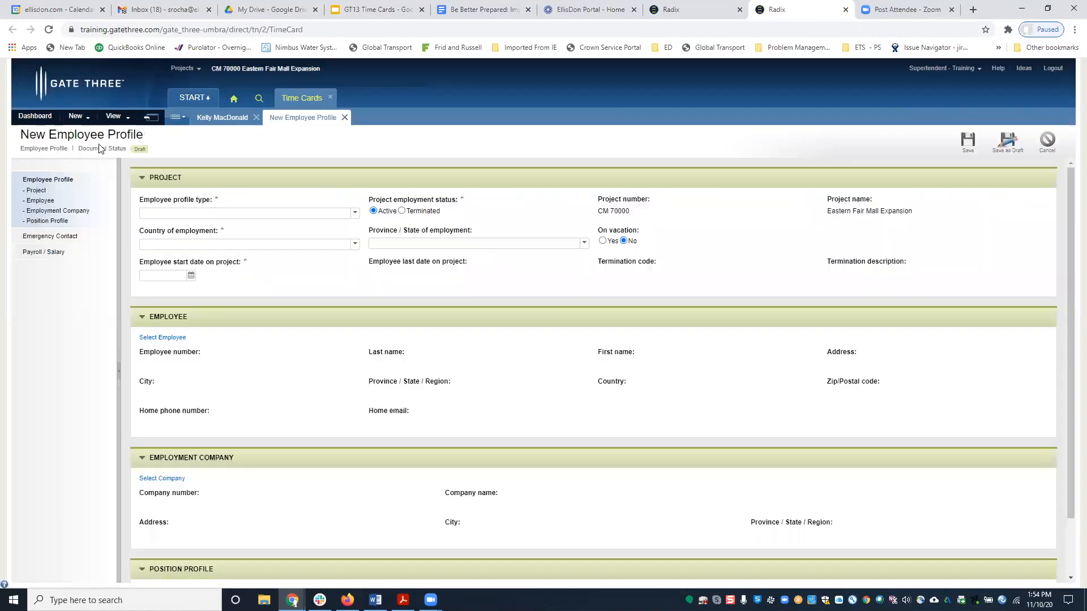
{"action": "left_click", "coordinate": [356, 215]}
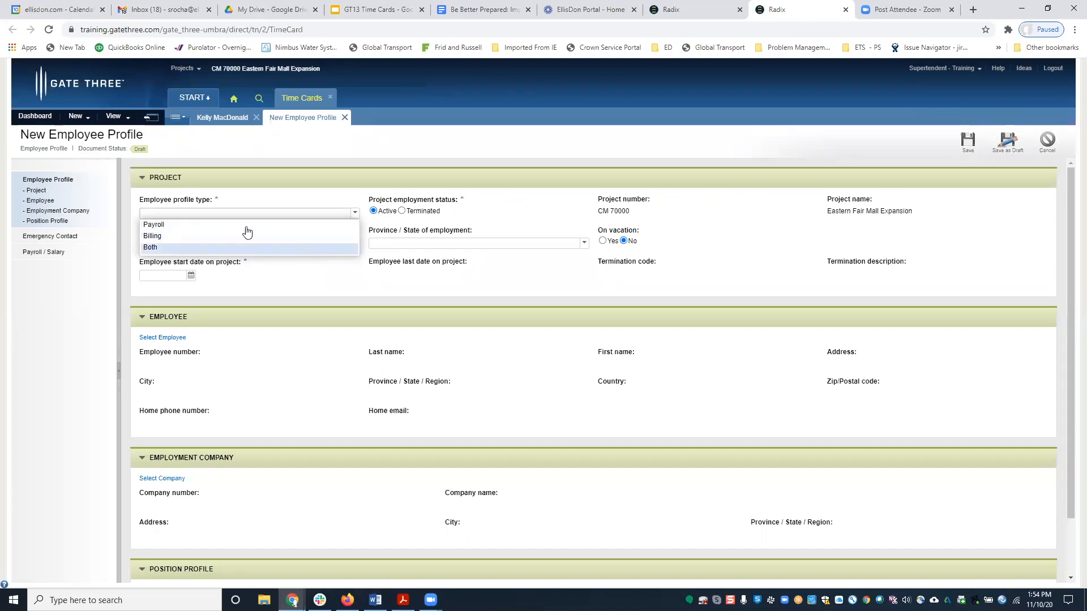
{"action": "left_click", "coordinate": [185, 225]}
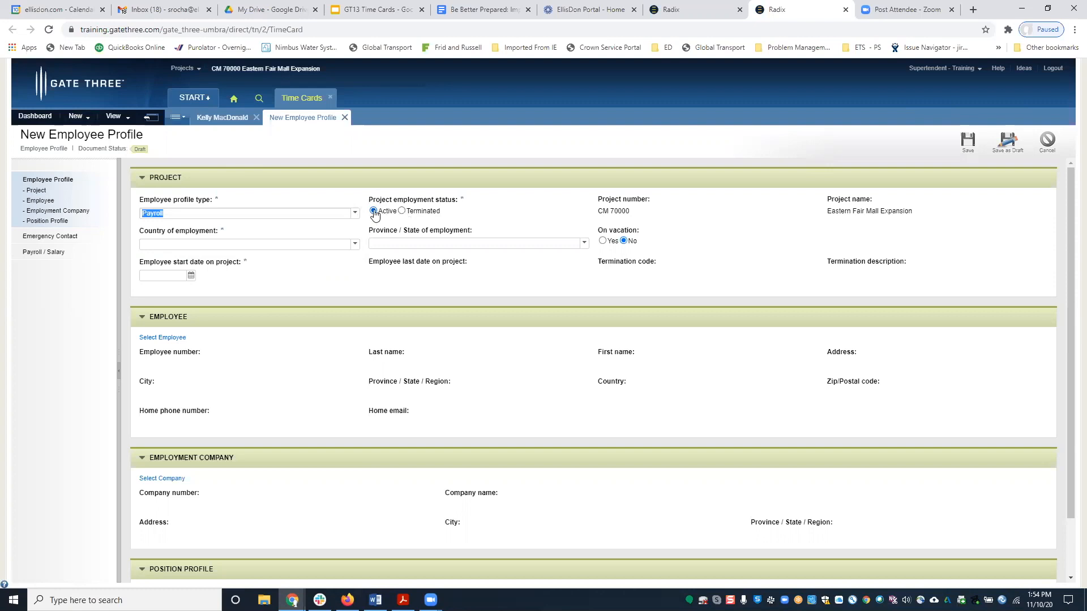
{"action": "left_click", "coordinate": [357, 249]}
{"action": "scroll", "coordinate": [294, 393], "scroll_direction": "down", "scroll_amount": 4}
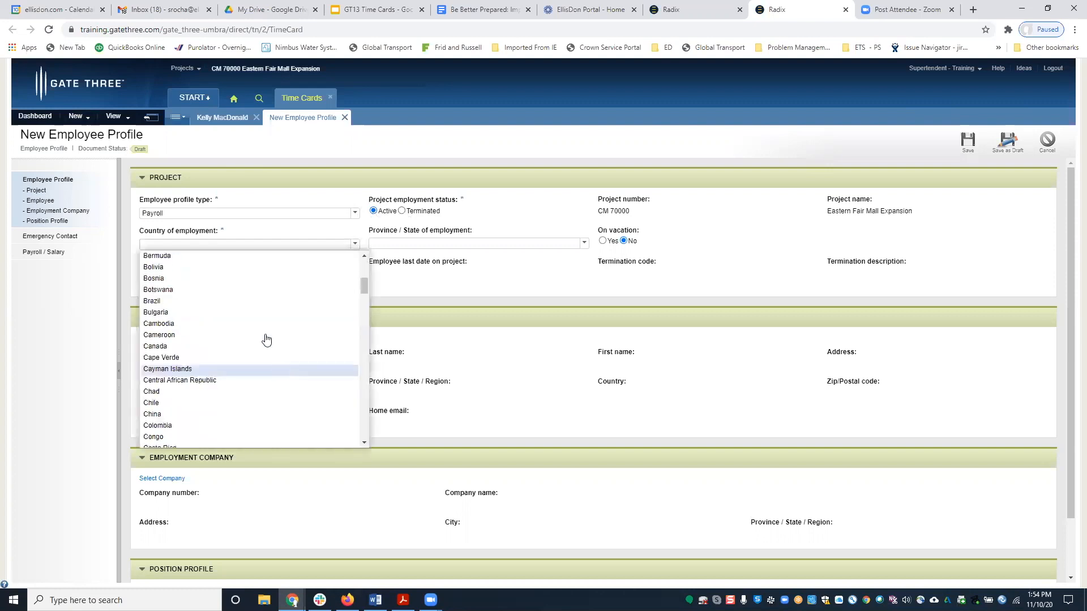
{"action": "left_click", "coordinate": [260, 347]}
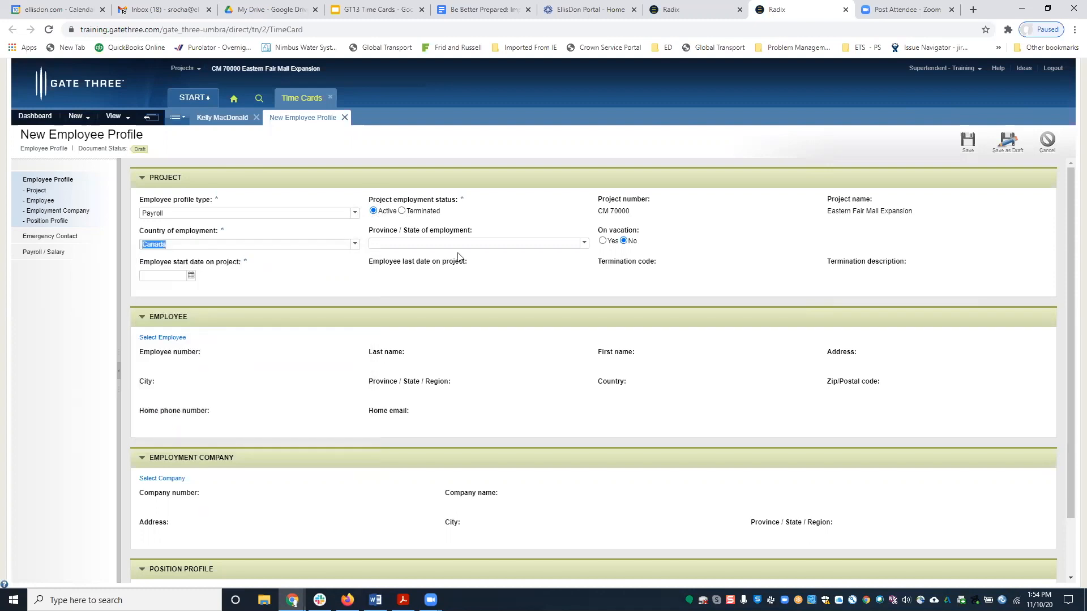
{"action": "left_click", "coordinate": [457, 244]}
{"action": "left_click", "coordinate": [433, 347]}
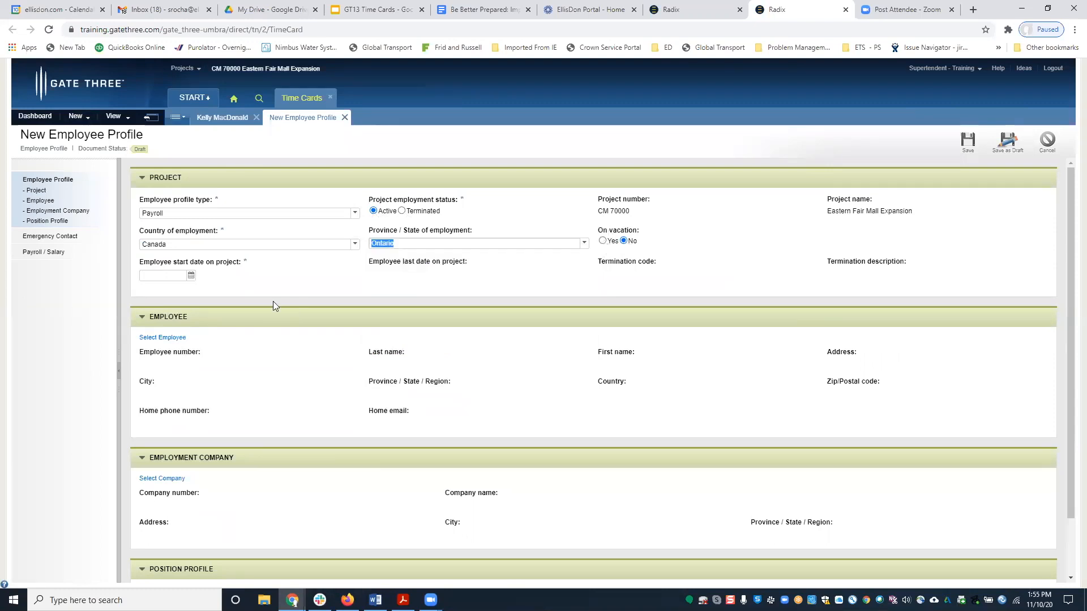
Set the employee's start date on the project to 2020-11-11.
{"action": "left_click", "coordinate": [191, 278]}
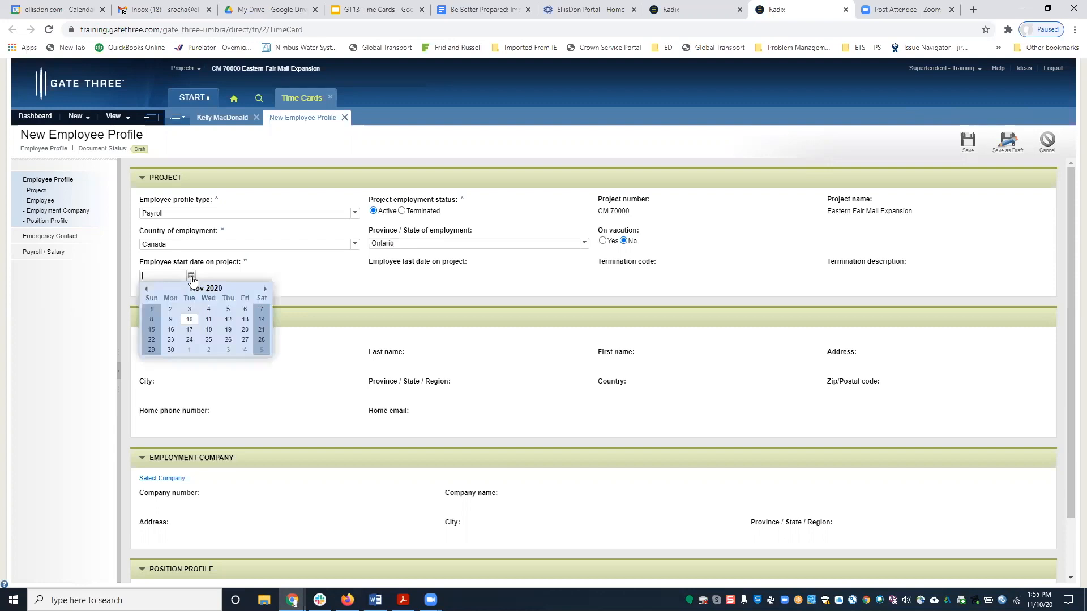
{"action": "left_click", "coordinate": [209, 320]}
{"action": "scroll", "coordinate": [208, 319], "scroll_direction": "down", "scroll_amount": 1}
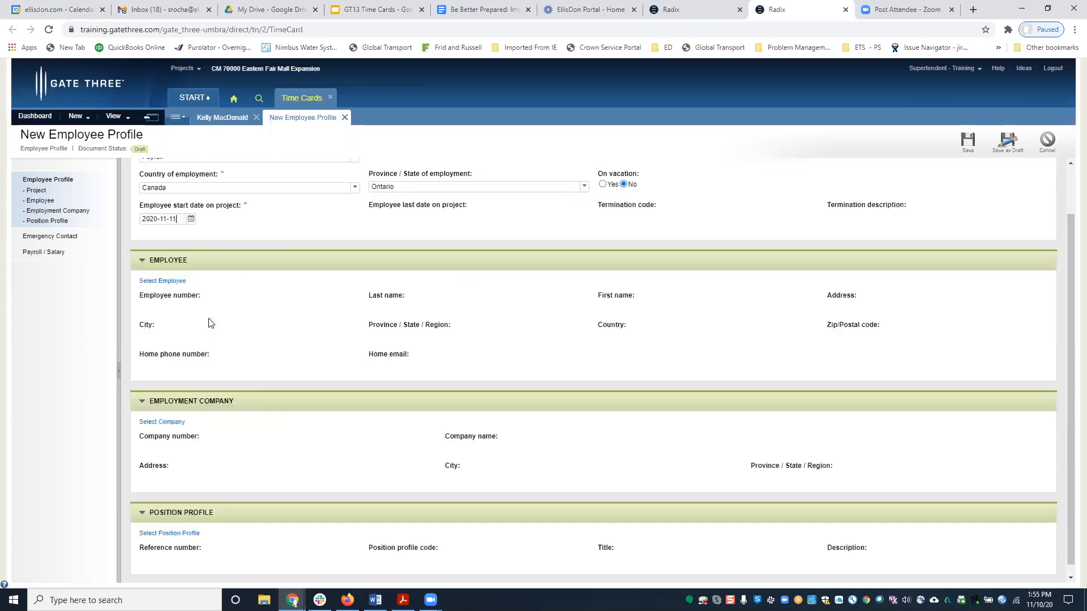
Link the profile to the single employee found by filtering on the first name.
{"action": "left_click", "coordinate": [159, 282]}
{"action": "left_click", "coordinate": [323, 154]}
{"action": "type", "text": "kelly"}
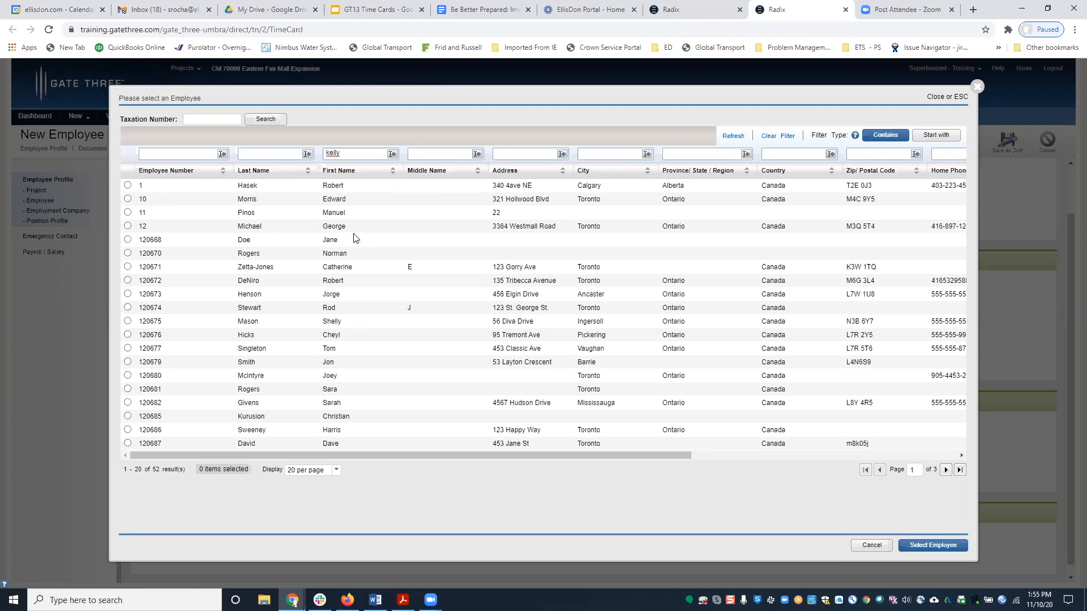
{"action": "key", "text": "Return"}
{"action": "left_click", "coordinate": [127, 185]}
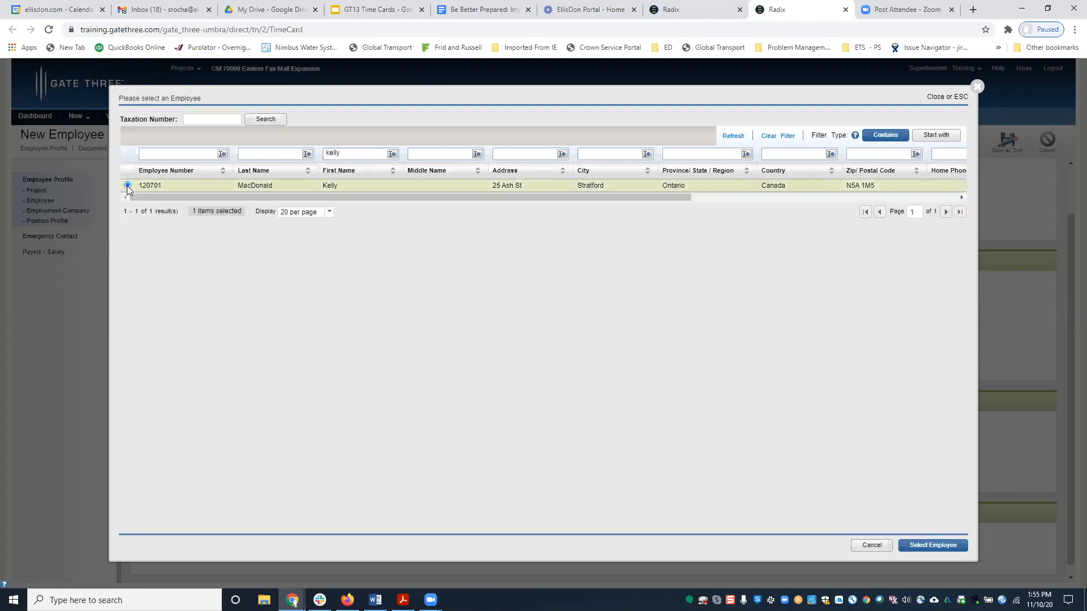
{"action": "left_click", "coordinate": [934, 546]}
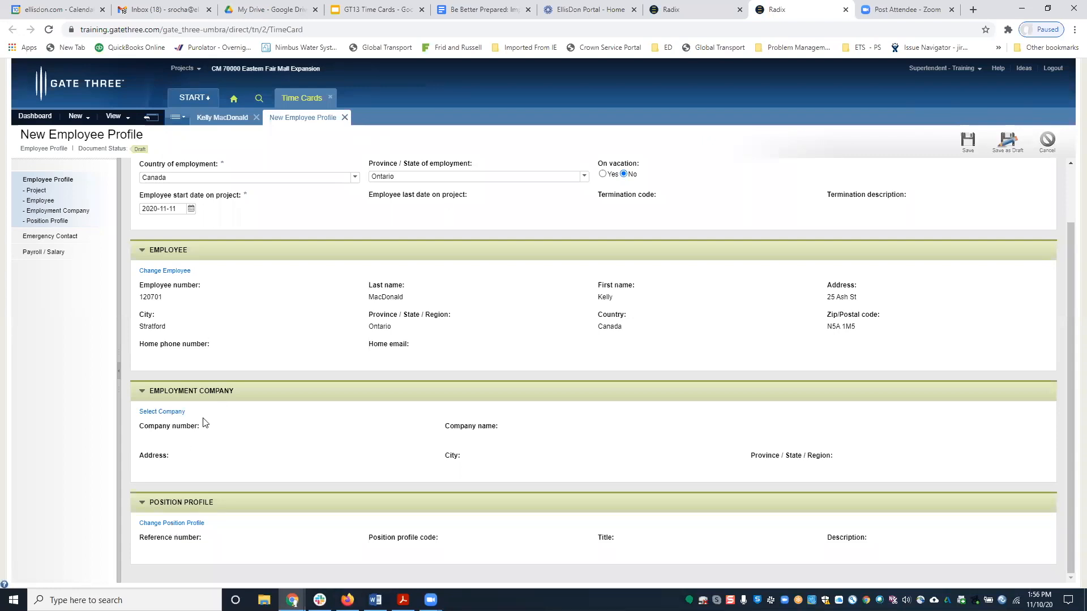
Set the employment company to Gate Three Inc.
{"action": "left_click", "coordinate": [167, 412]}
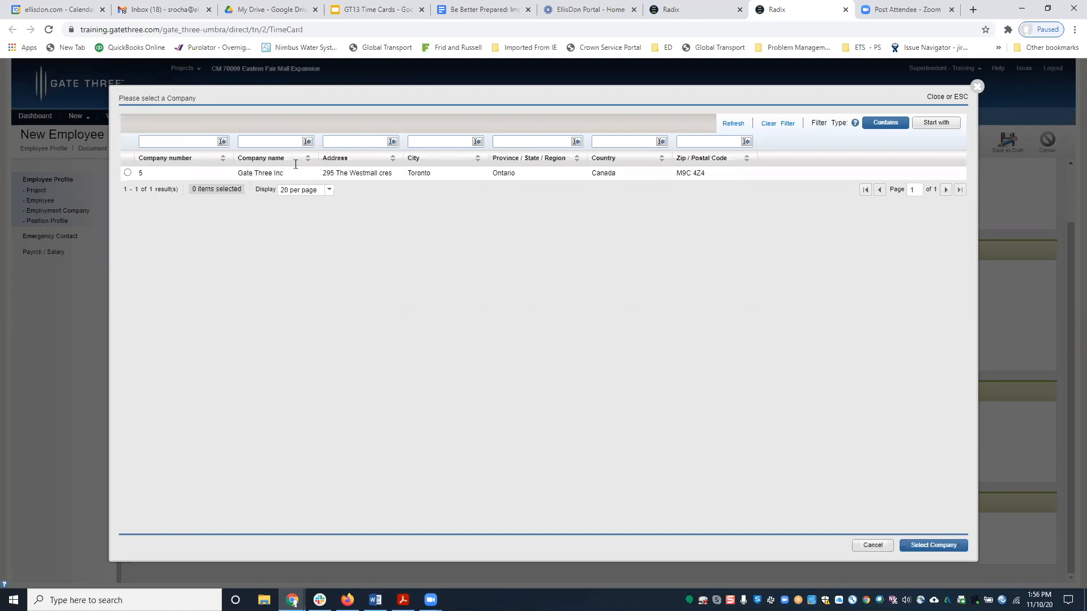
{"action": "left_click", "coordinate": [128, 172]}
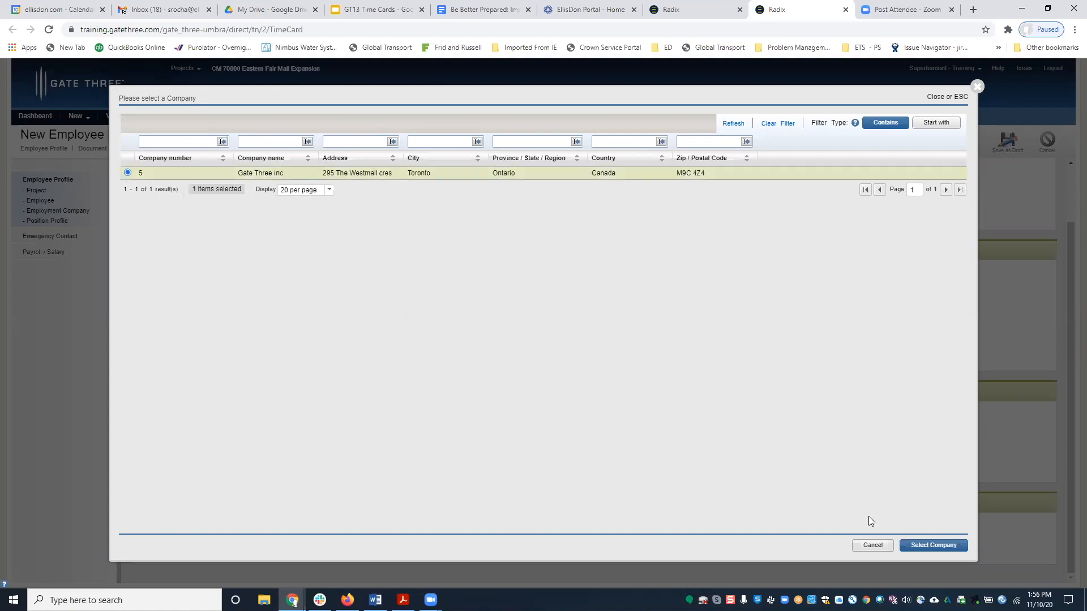
{"action": "left_click", "coordinate": [917, 547]}
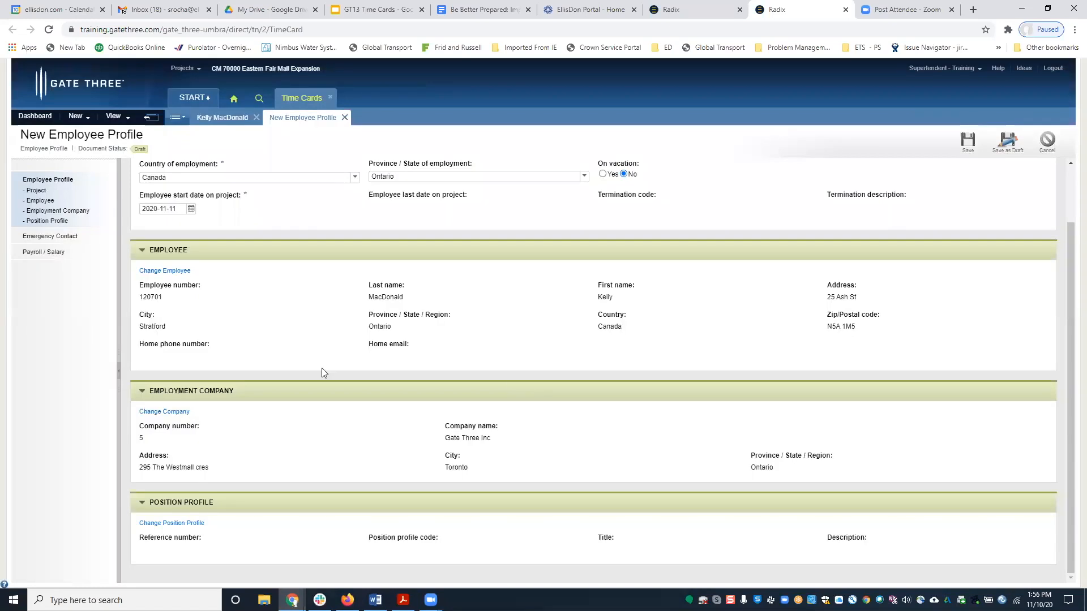
Set the position profile to 001-2 TORLAB, Toronto Labourer.
{"action": "left_click", "coordinate": [175, 524]}
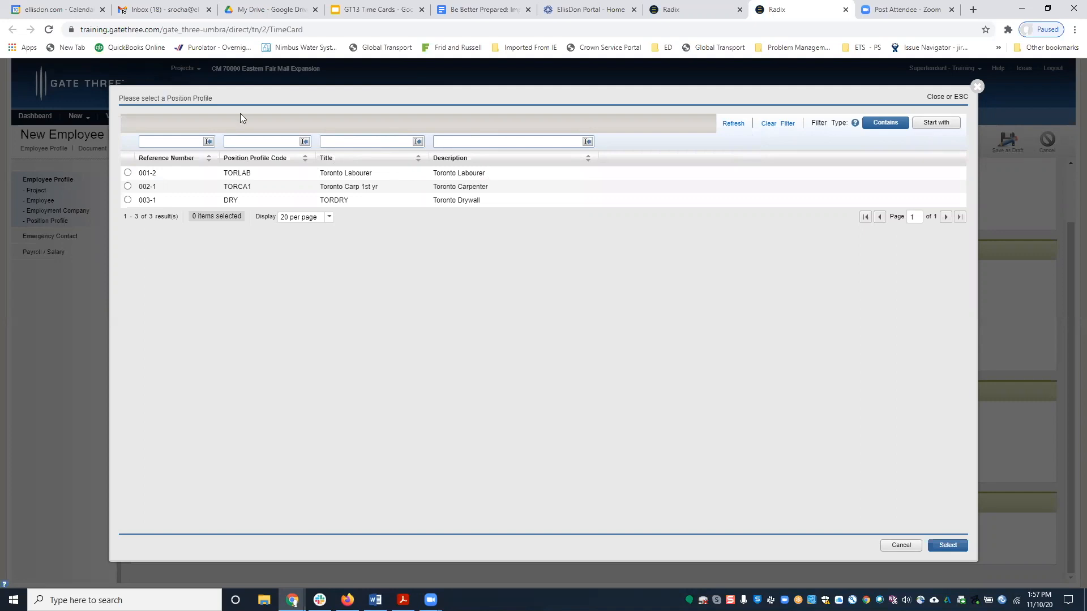
{"action": "left_click", "coordinate": [128, 173]}
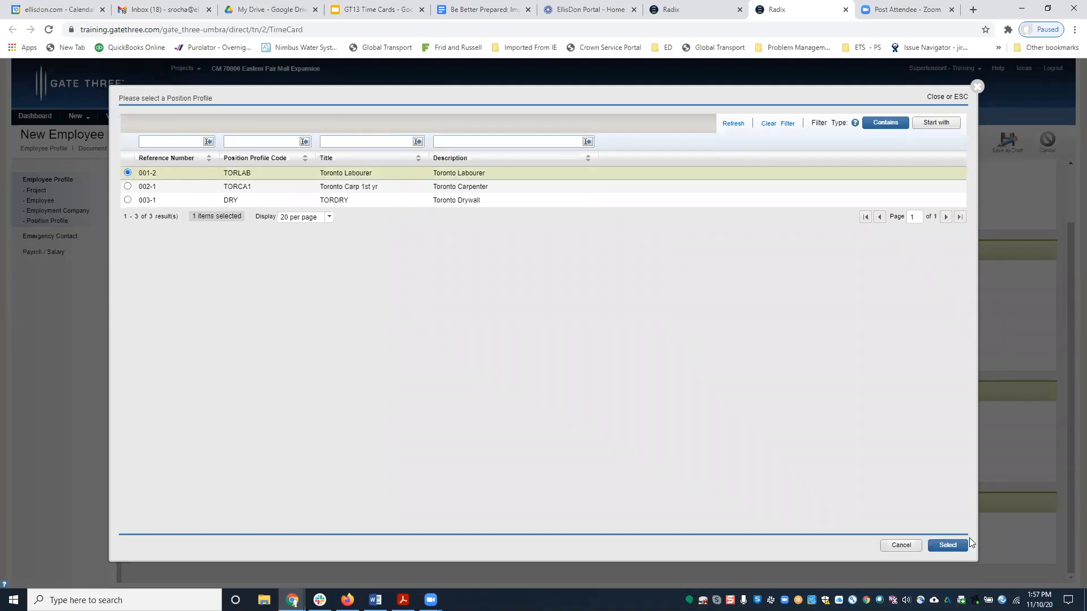
{"action": "left_click", "coordinate": [940, 546]}
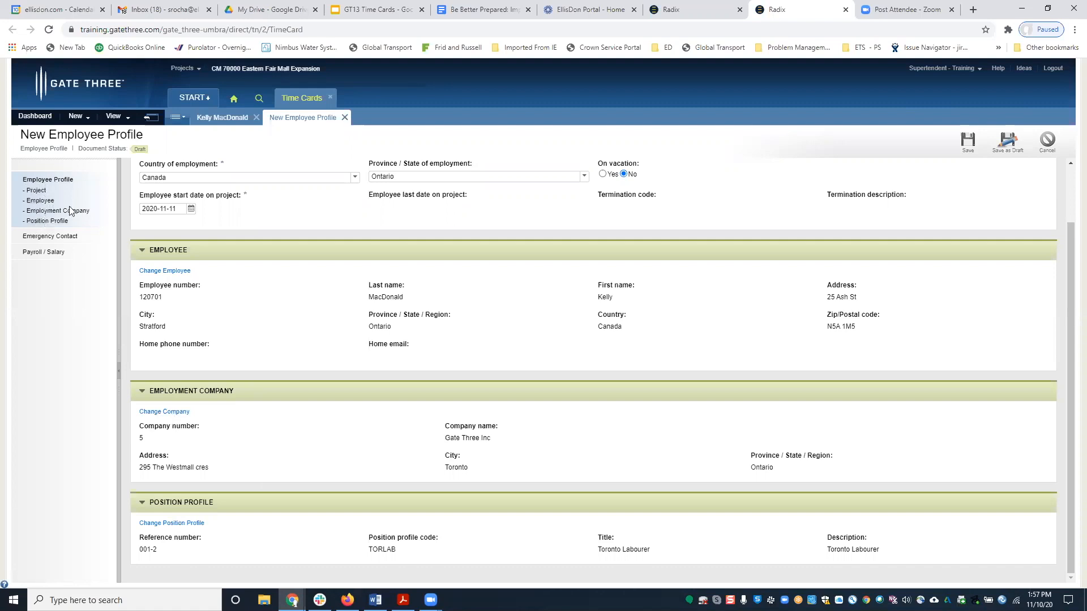
Look over the employment company and emergency contact, then show Payroll / Salary at a 32.5800 hourly rate.
{"action": "scroll", "coordinate": [72, 211], "scroll_direction": "up", "scroll_amount": 1}
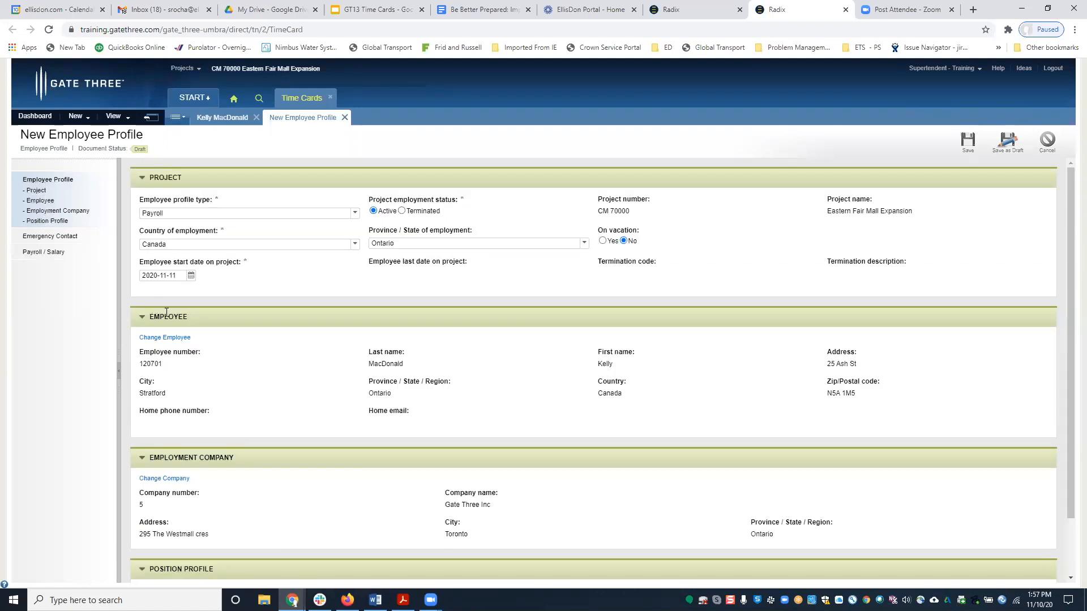
{"action": "left_click", "coordinate": [52, 210]}
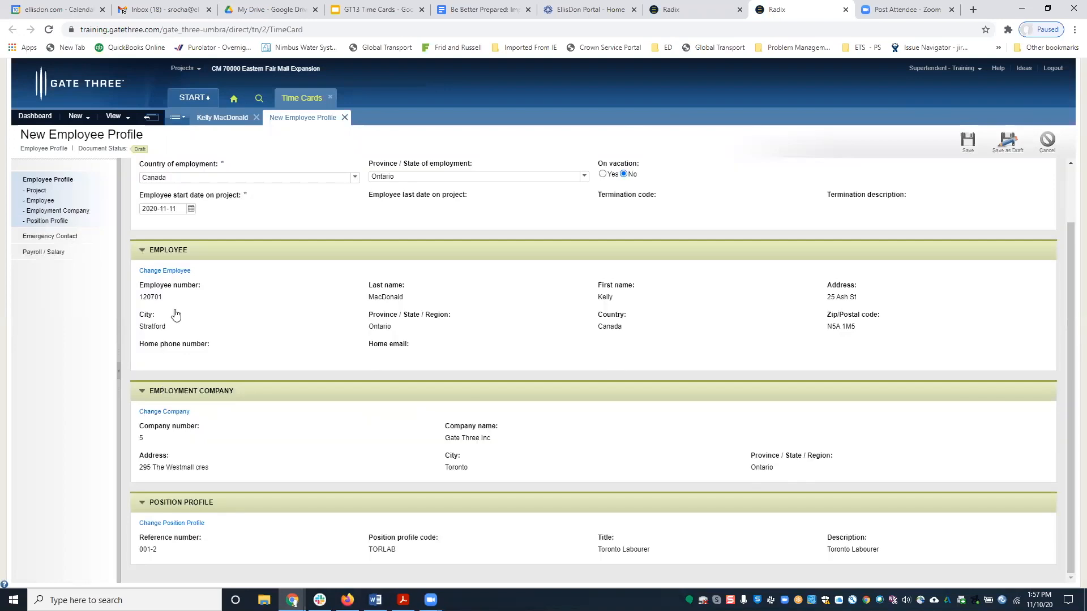
{"action": "left_click", "coordinate": [54, 238]}
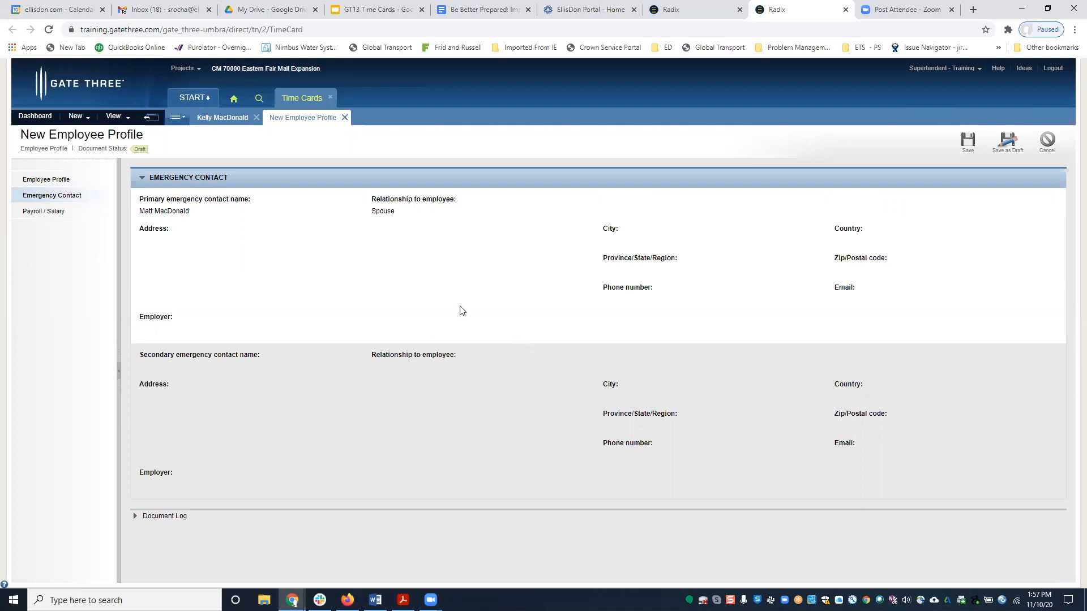
{"action": "left_click", "coordinate": [37, 218]}
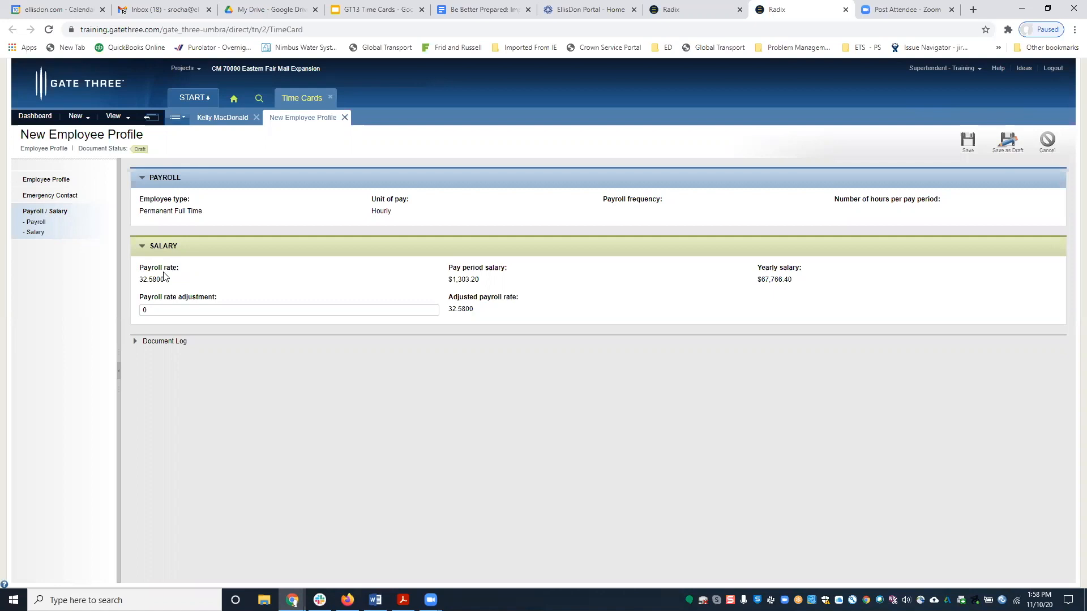
Try a 5.00 payroll rate adjustment, then reset it to 0.
{"action": "left_click", "coordinate": [169, 307]}
{"action": "double_click", "coordinate": [152, 307]}
{"action": "type", "text": "5.00"}
{"action": "left_click", "coordinate": [482, 297]}
{"action": "left_click_drag", "start_coordinate": [213, 321], "coordinate": [94, 305]}
{"action": "type", "text": "0"}
Return to the Employee Profile section and save the new profile.
{"action": "left_click", "coordinate": [71, 198]}
{"action": "left_click", "coordinate": [45, 179]}
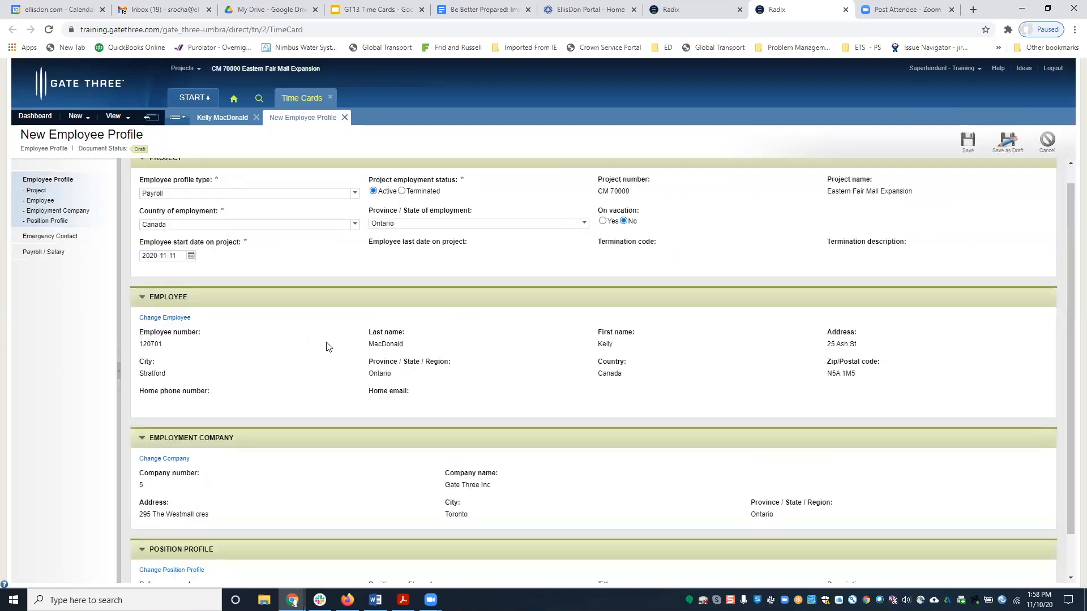
{"action": "left_click", "coordinate": [968, 141]}
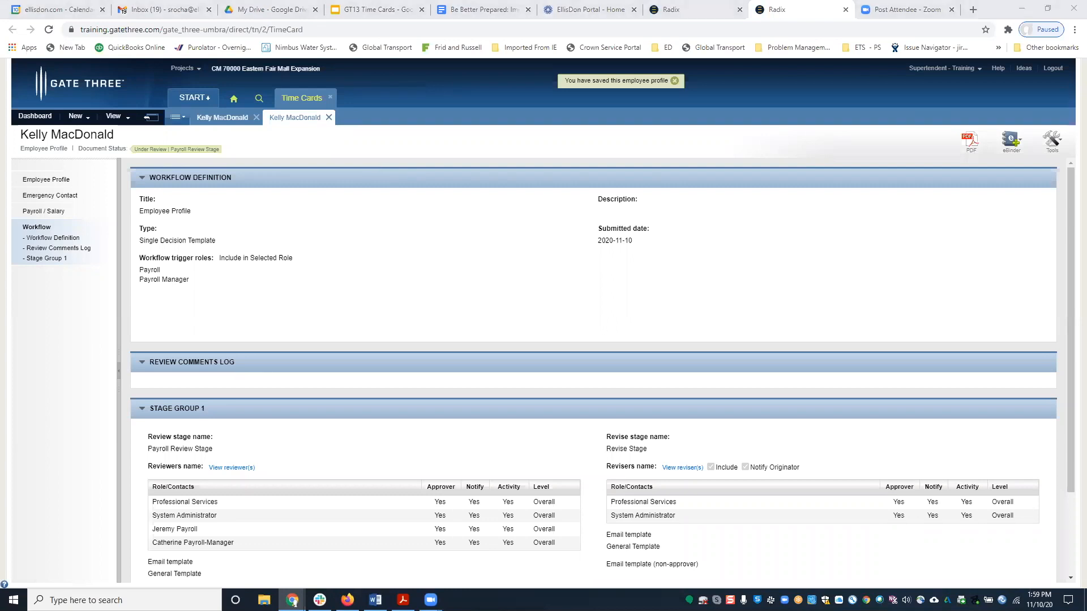
In the reviewer's window, open the pending employee profile from My Activities for review.
{"action": "left_click_drag", "start_coordinate": [1086, 32], "coordinate": [493, 32]}
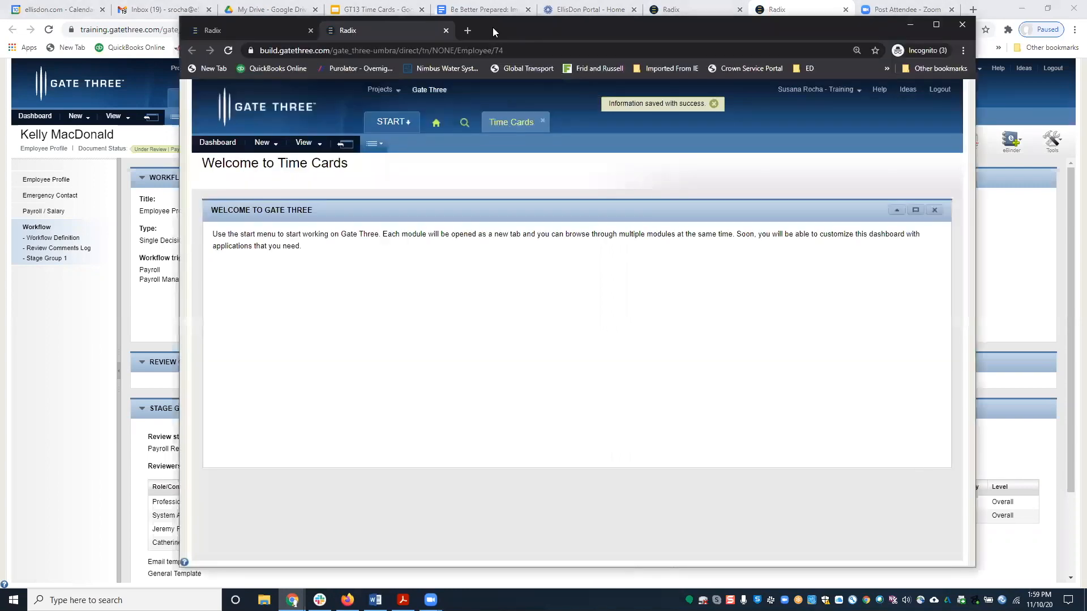
{"action": "left_click", "coordinate": [432, 130]}
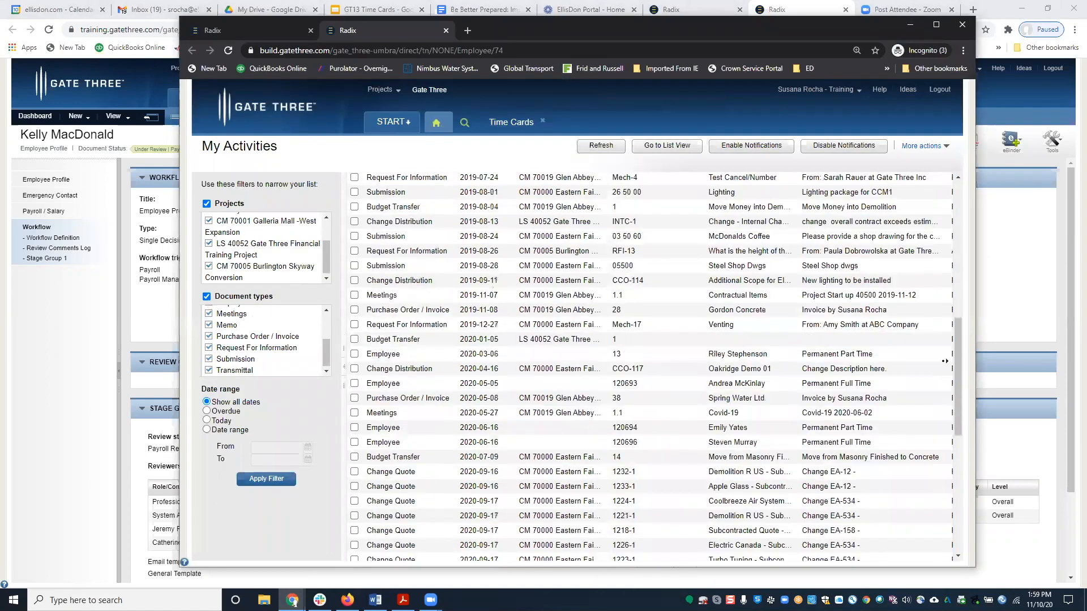
{"action": "scroll", "coordinate": [945, 361], "scroll_direction": "right", "scroll_amount": 4}
{"action": "left_click_drag", "start_coordinate": [958, 363], "coordinate": [955, 502]}
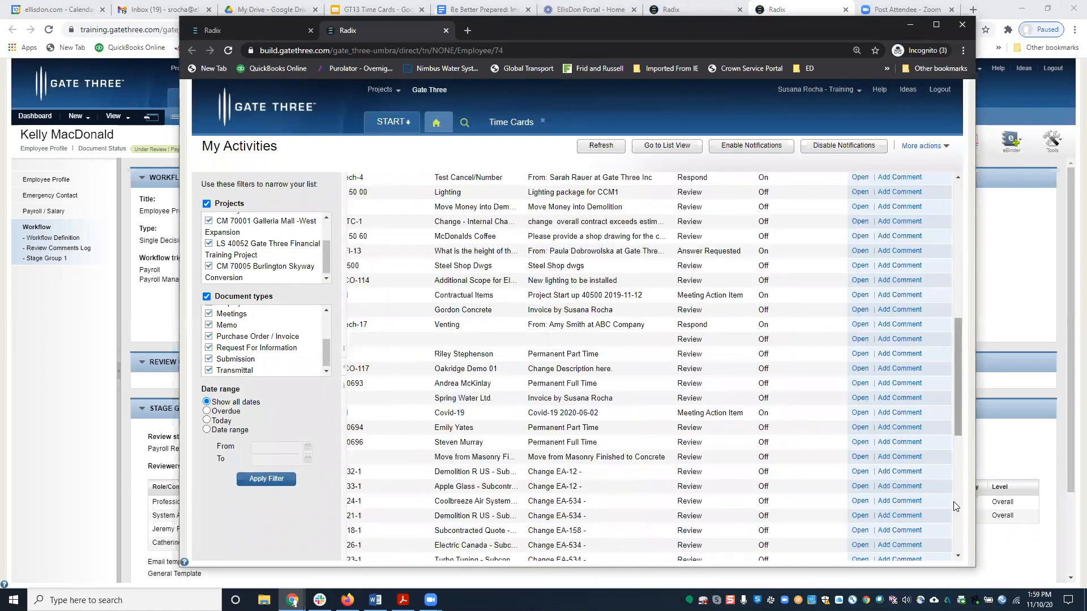
{"action": "left_click", "coordinate": [869, 509]}
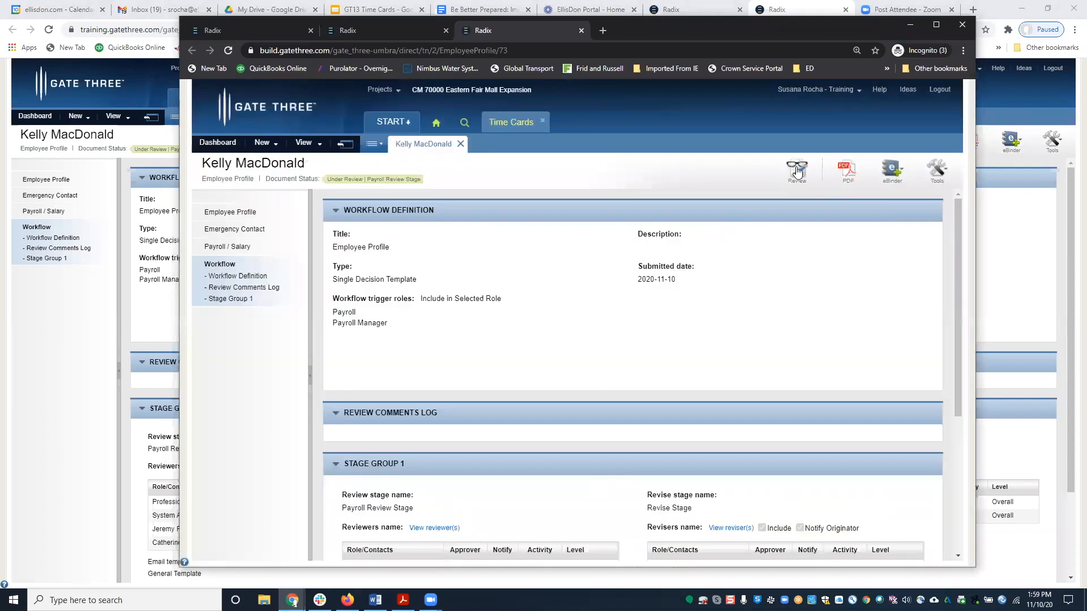
{"action": "left_click", "coordinate": [797, 169]}
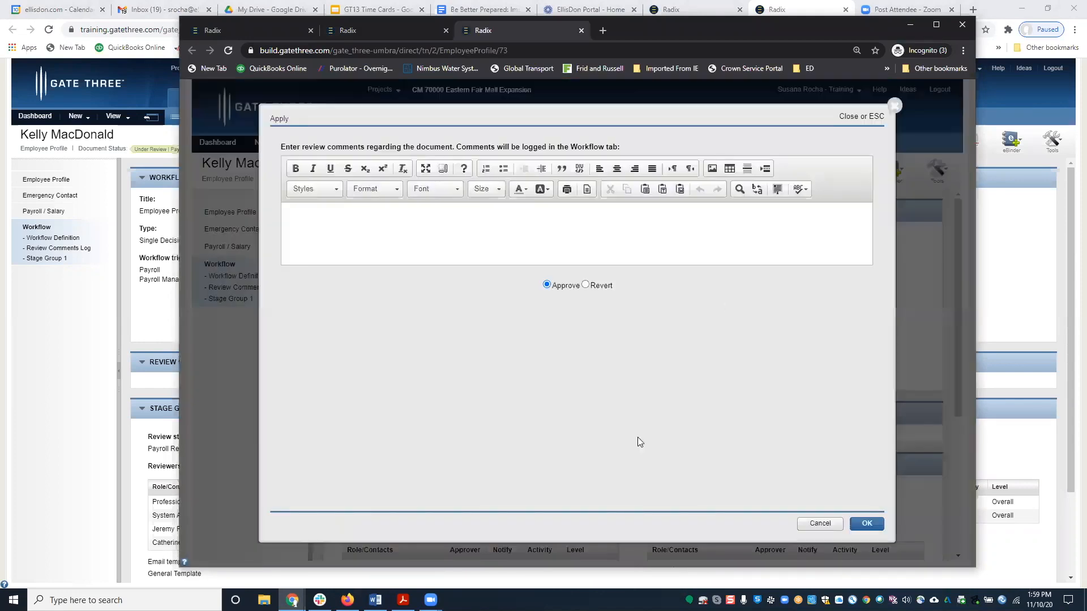
Approve the profile with the comment 'add comment here'.
{"action": "left_click", "coordinate": [350, 213]}
{"action": "type", "text": "add co"}
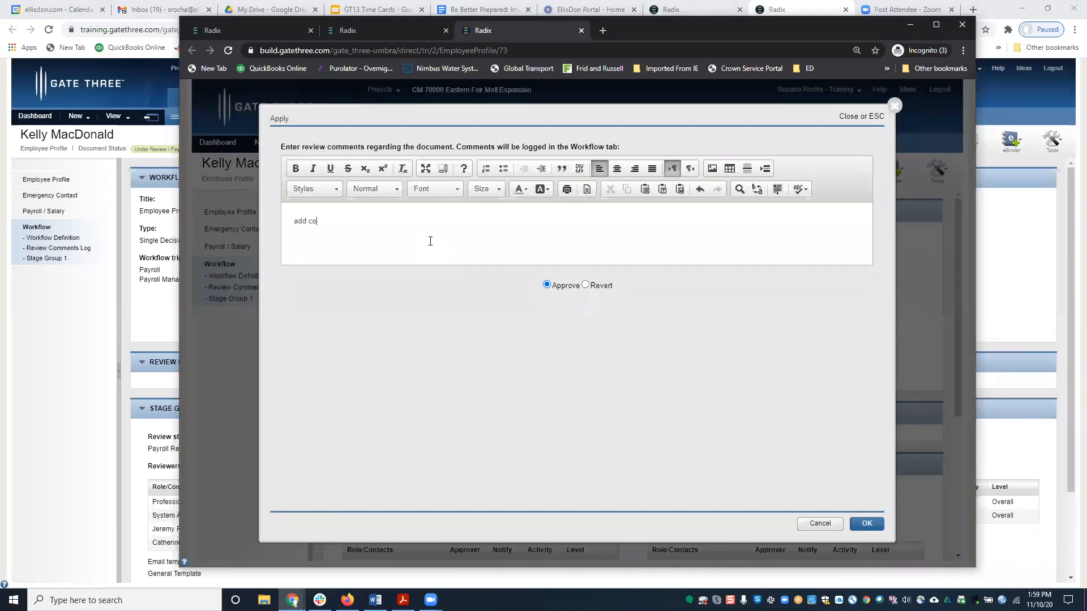
{"action": "type", "text": "mment here"}
{"action": "left_click", "coordinate": [866, 523]}
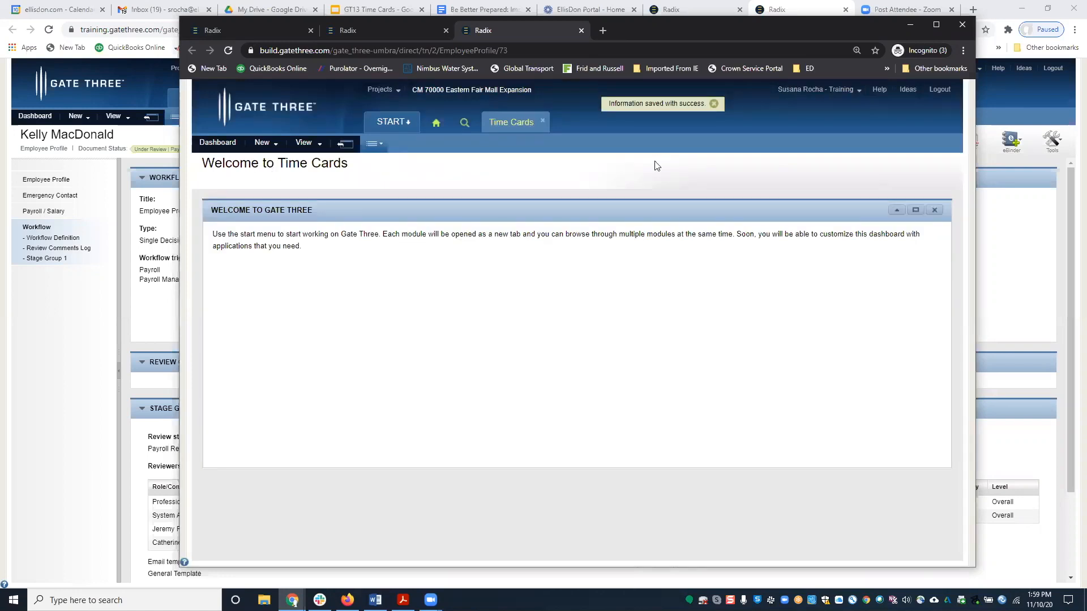
{"action": "left_click", "coordinate": [151, 118]}
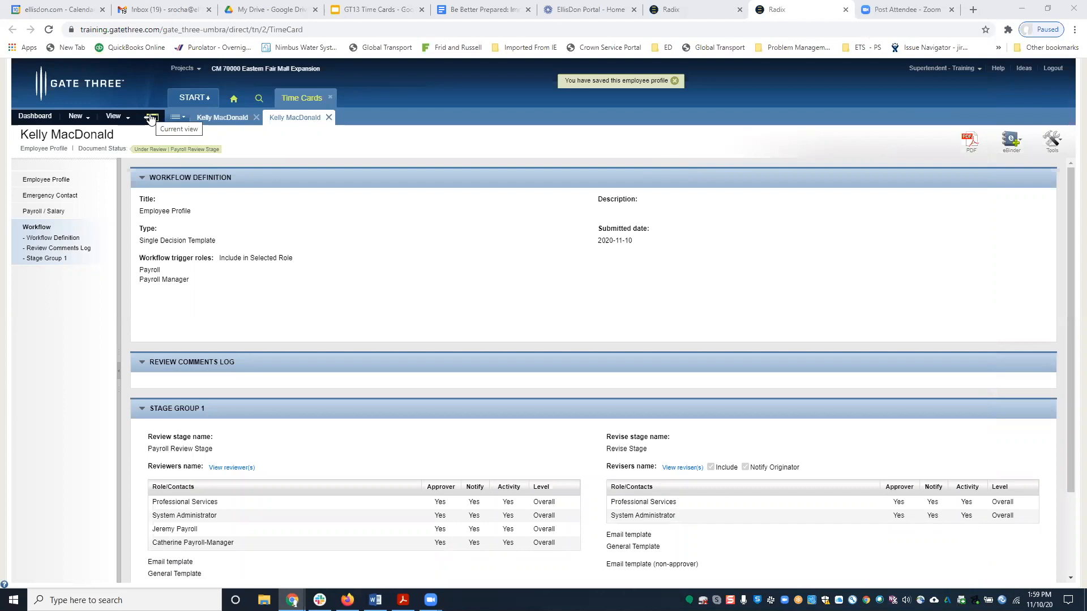
Check Hourly Employee Profiles filtered by last name, then switch to Hourly Time Cards - Draft.
{"action": "left_click", "coordinate": [151, 118]}
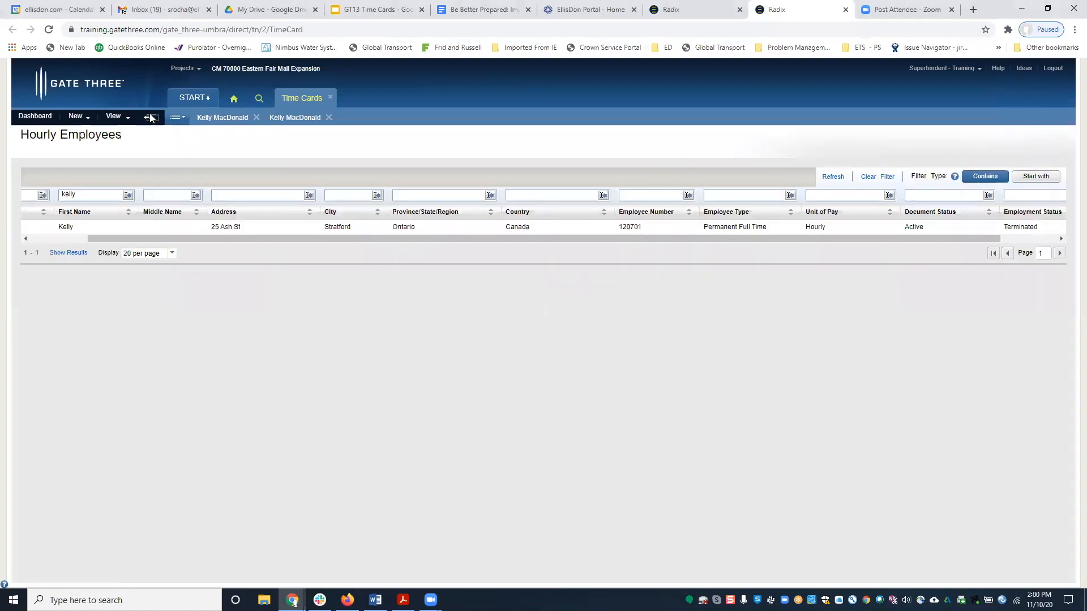
{"action": "left_click", "coordinate": [113, 117]}
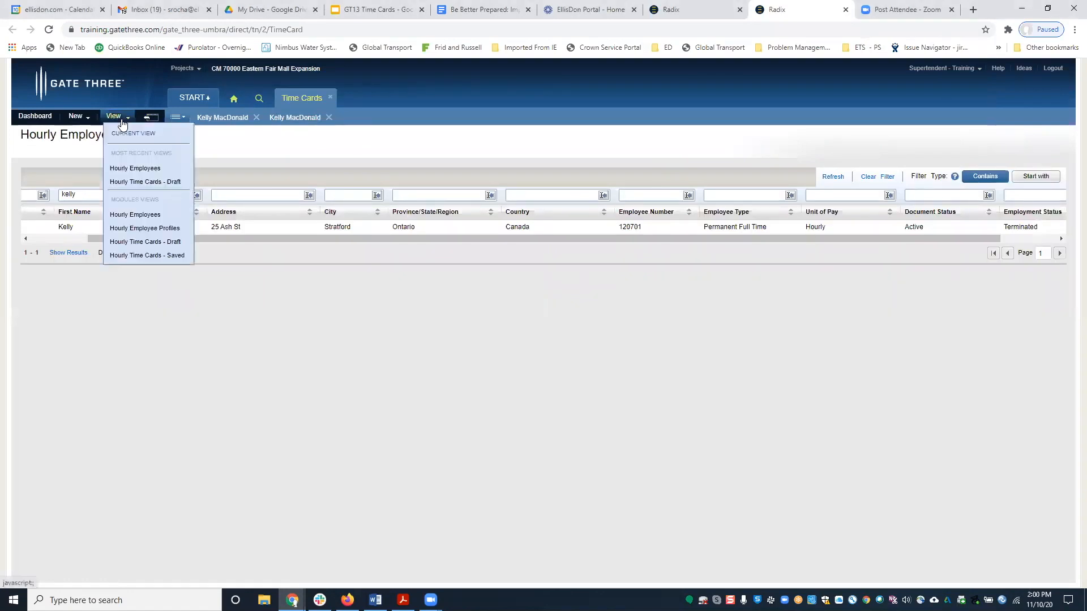
{"action": "left_click", "coordinate": [161, 230]}
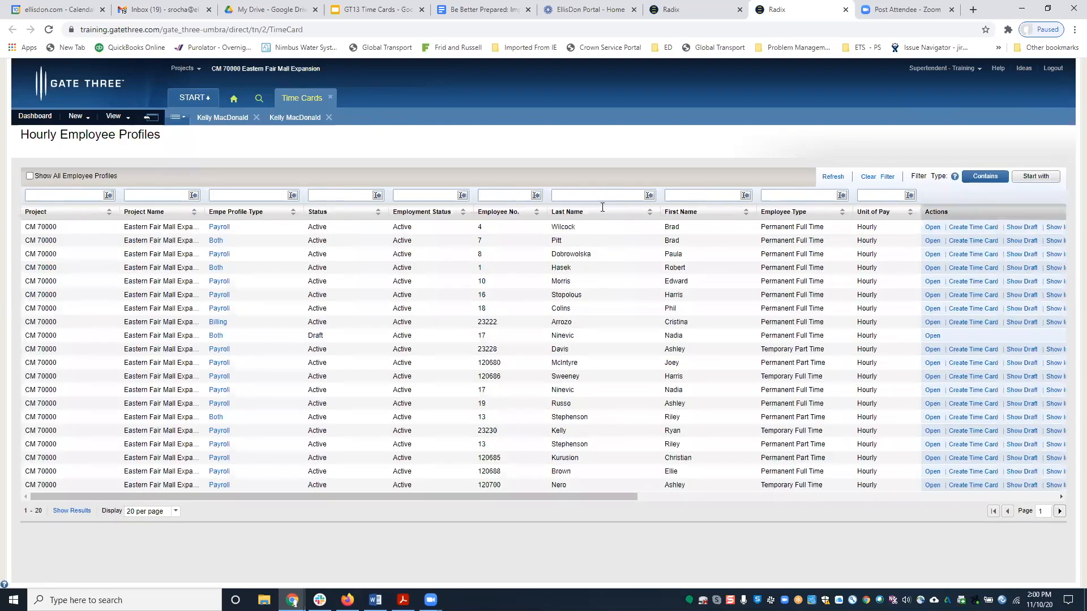
{"action": "left_click", "coordinate": [592, 197]}
{"action": "type", "text": "macdonald"}
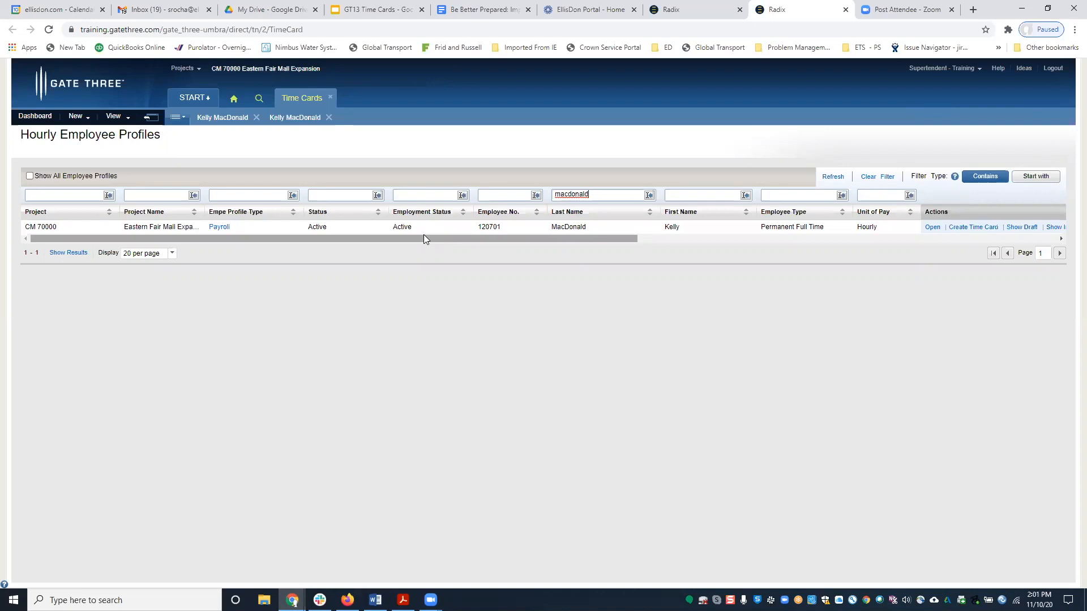
{"action": "left_click", "coordinate": [132, 116]}
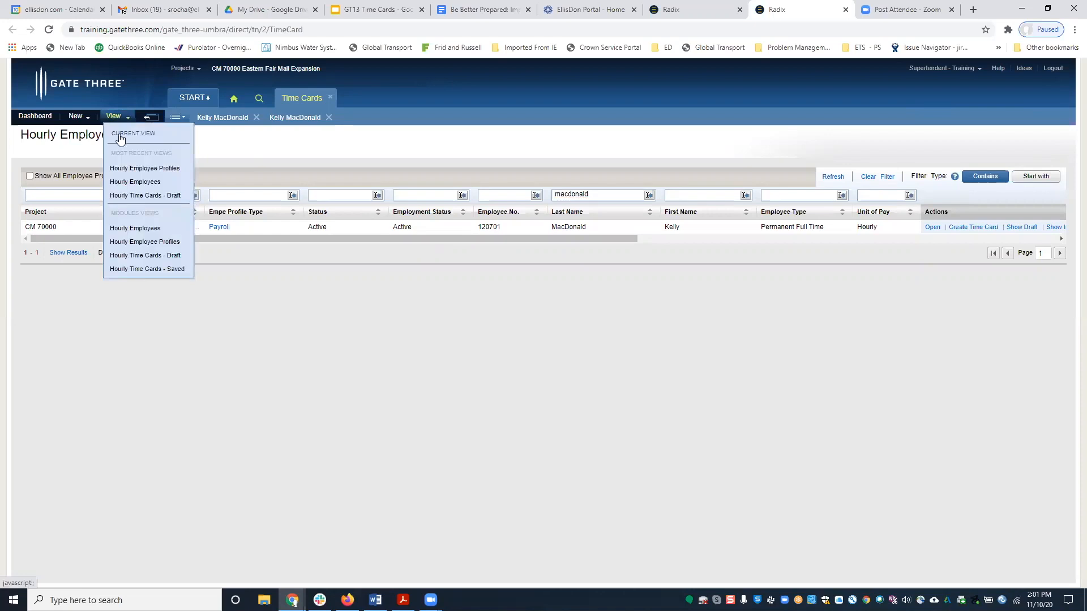
{"action": "left_click", "coordinate": [130, 196]}
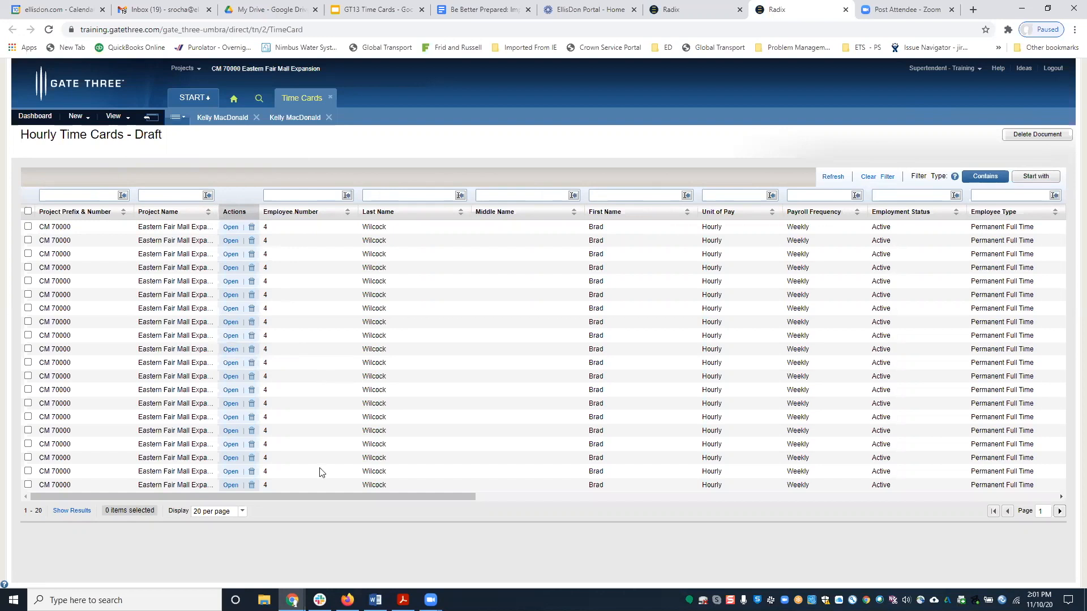
Browse the carpenter's 2017-05-28 to 2017-06-03 draft time card earnings, discarding any edits.
{"action": "left_click", "coordinate": [228, 227]}
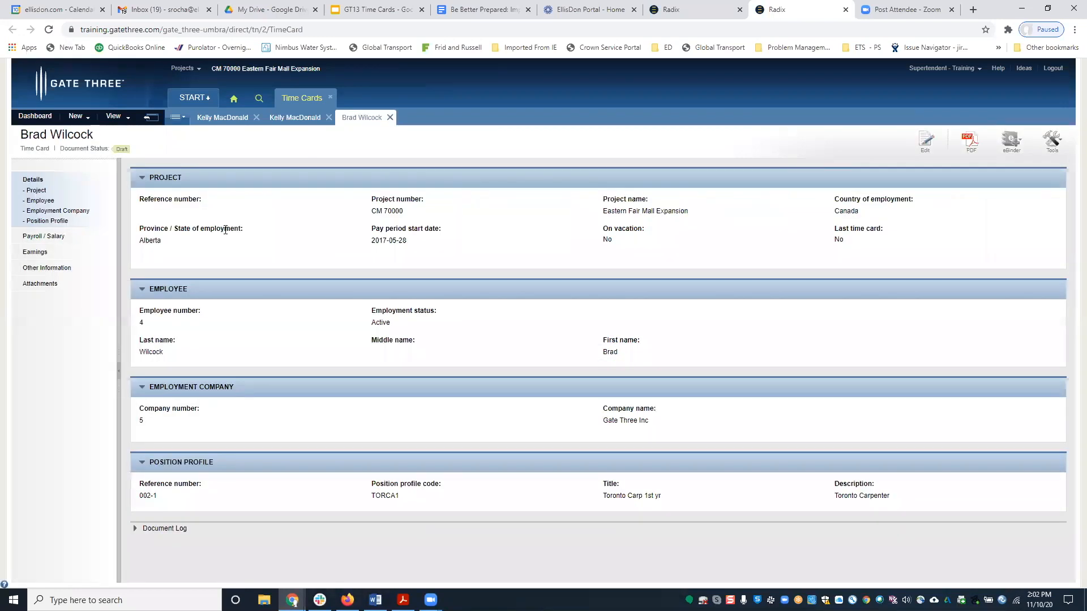
{"action": "left_click", "coordinate": [154, 119]}
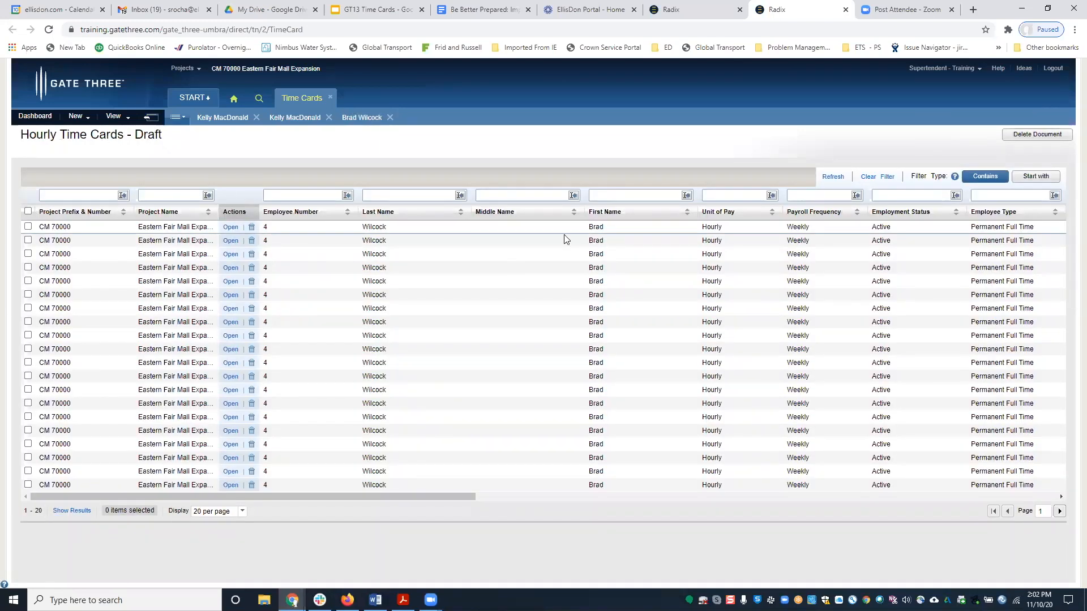
{"action": "left_click", "coordinate": [230, 229]}
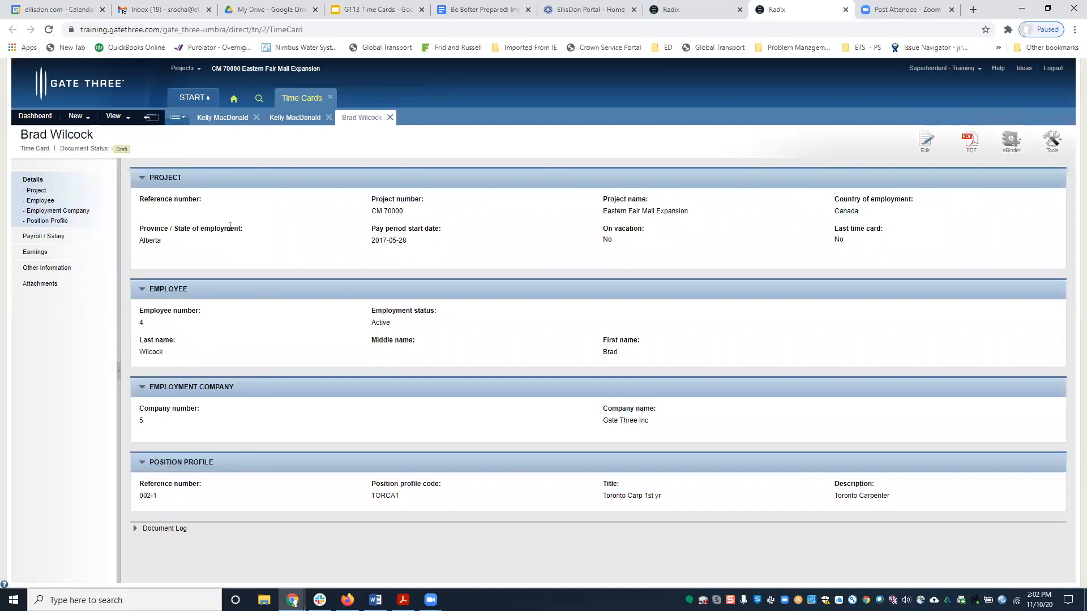
{"action": "left_click", "coordinate": [925, 150]}
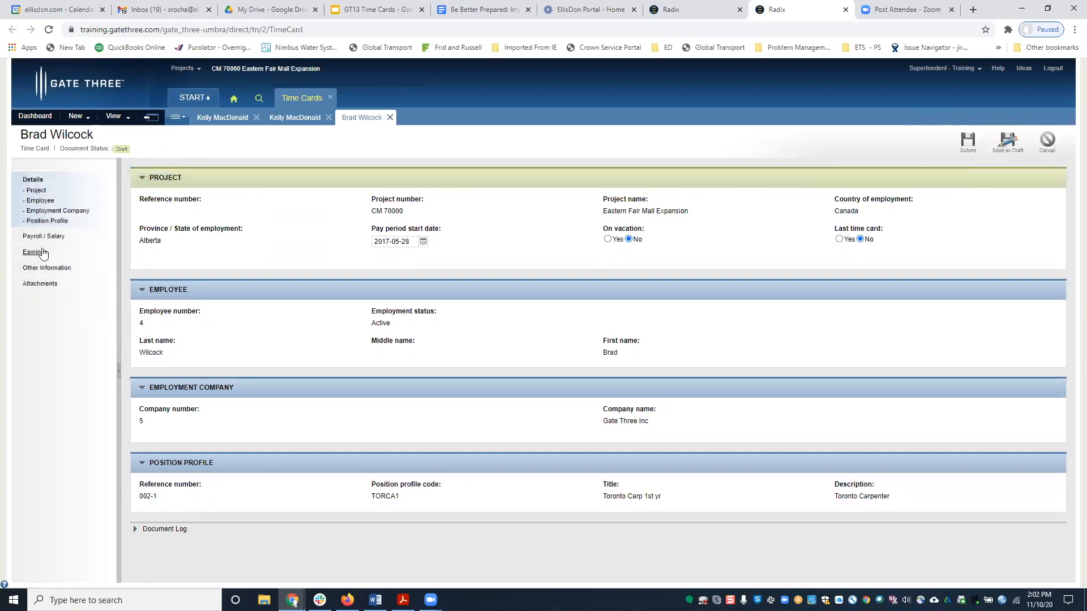
{"action": "left_click", "coordinate": [42, 252]}
{"action": "left_click", "coordinate": [220, 318]}
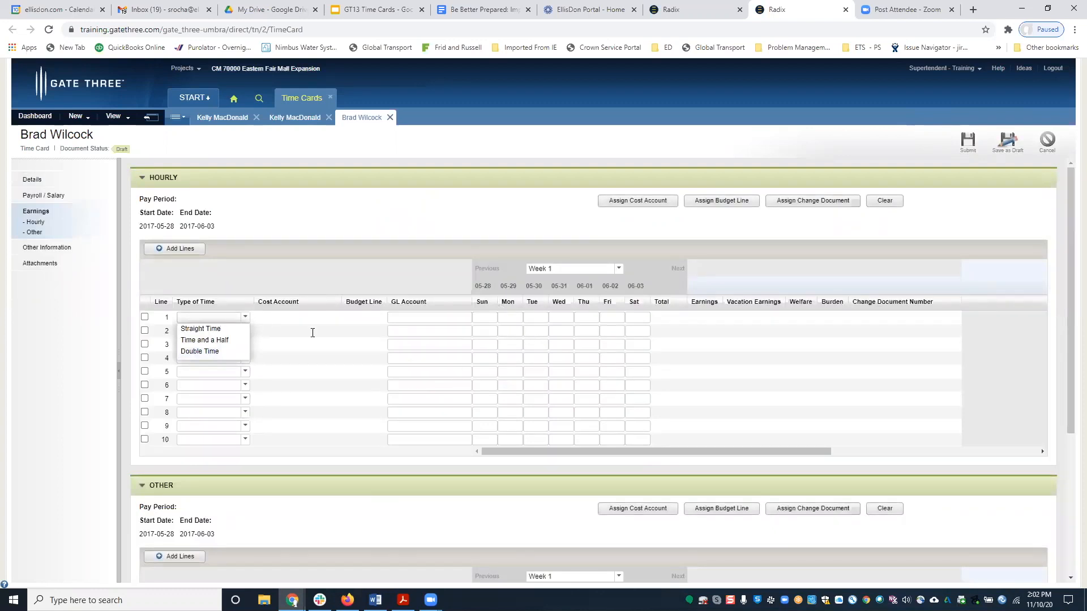
{"action": "left_click", "coordinate": [475, 333]}
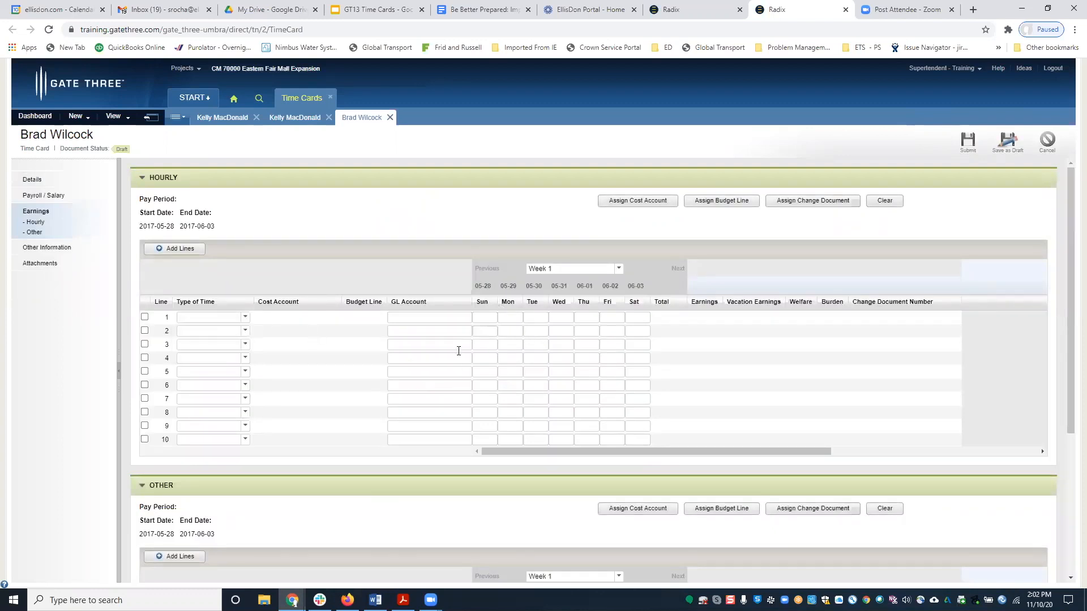
{"action": "left_click", "coordinate": [1052, 141]}
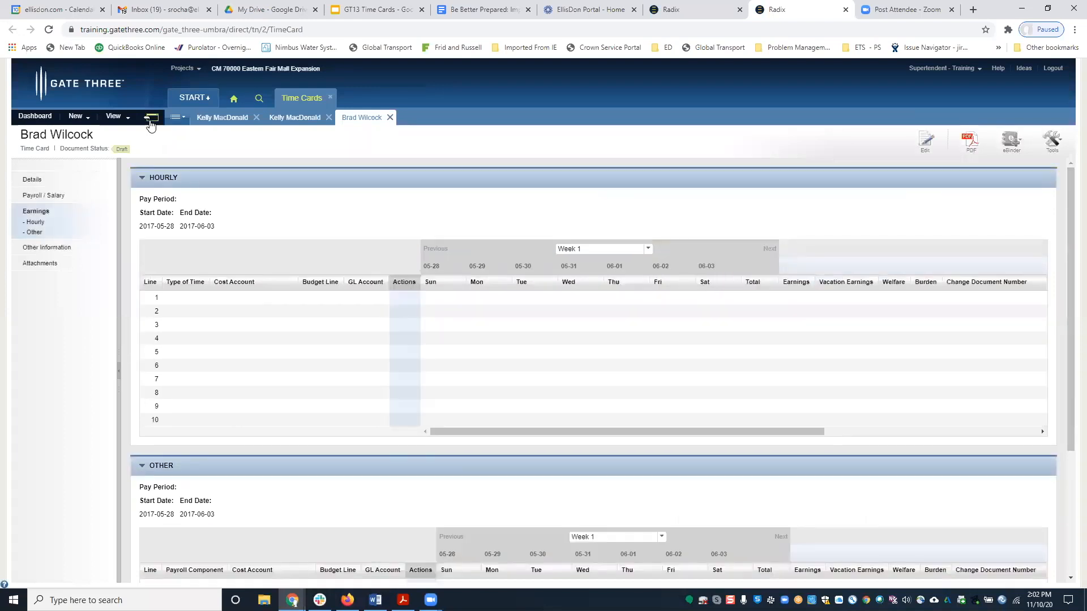
{"action": "left_click", "coordinate": [150, 121]}
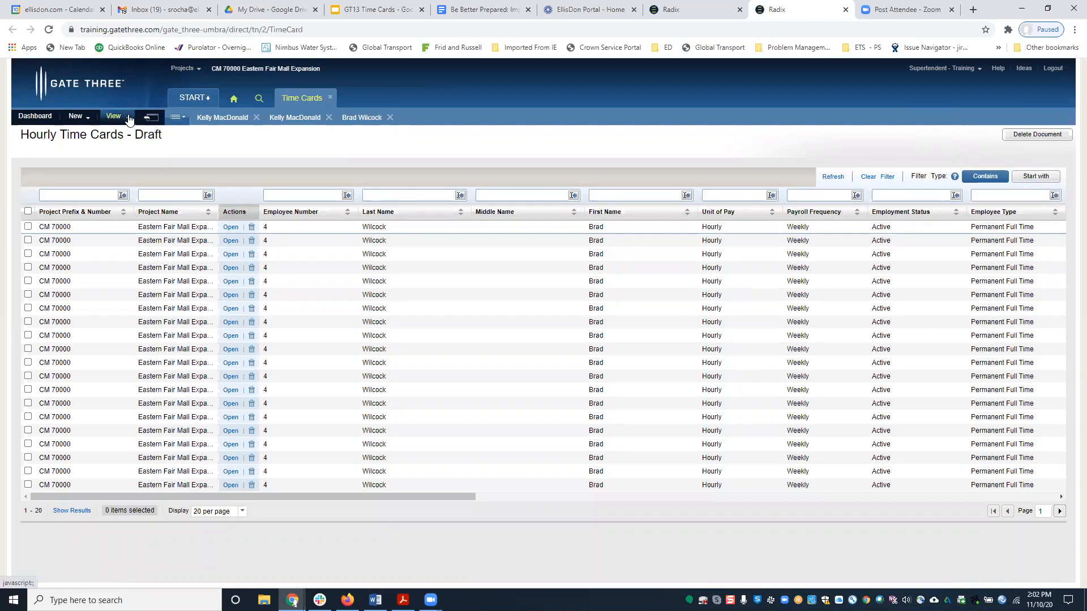
Create a new time card from the Hourly Employee Profiles list filtered by first name.
{"action": "left_click", "coordinate": [128, 118]}
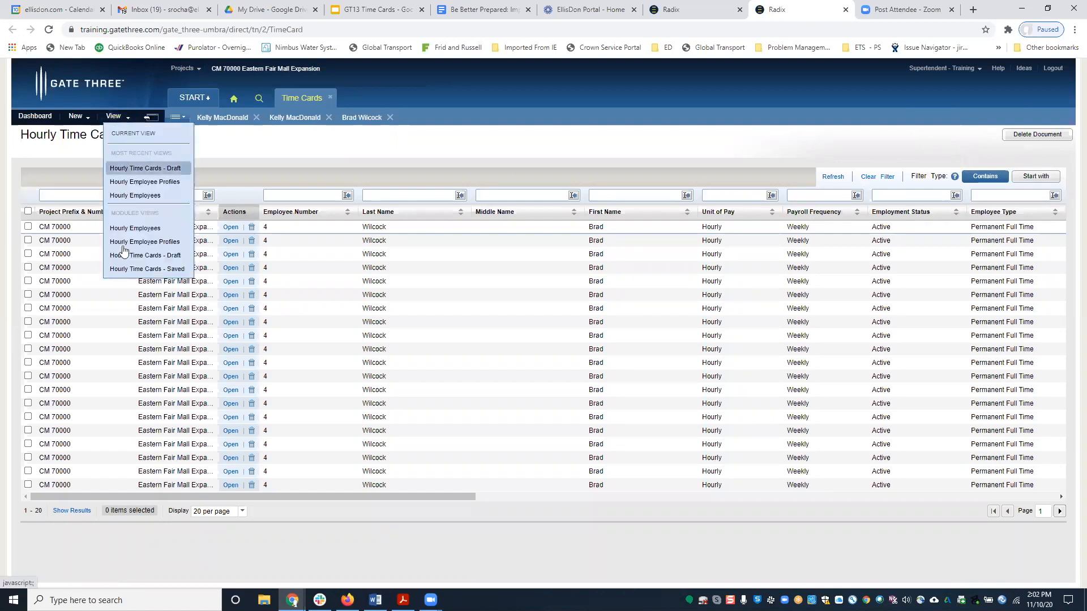
{"action": "left_click", "coordinate": [161, 247]}
{"action": "left_click", "coordinate": [690, 196]}
{"action": "type", "text": "kelly"}
{"action": "key", "text": "Return"}
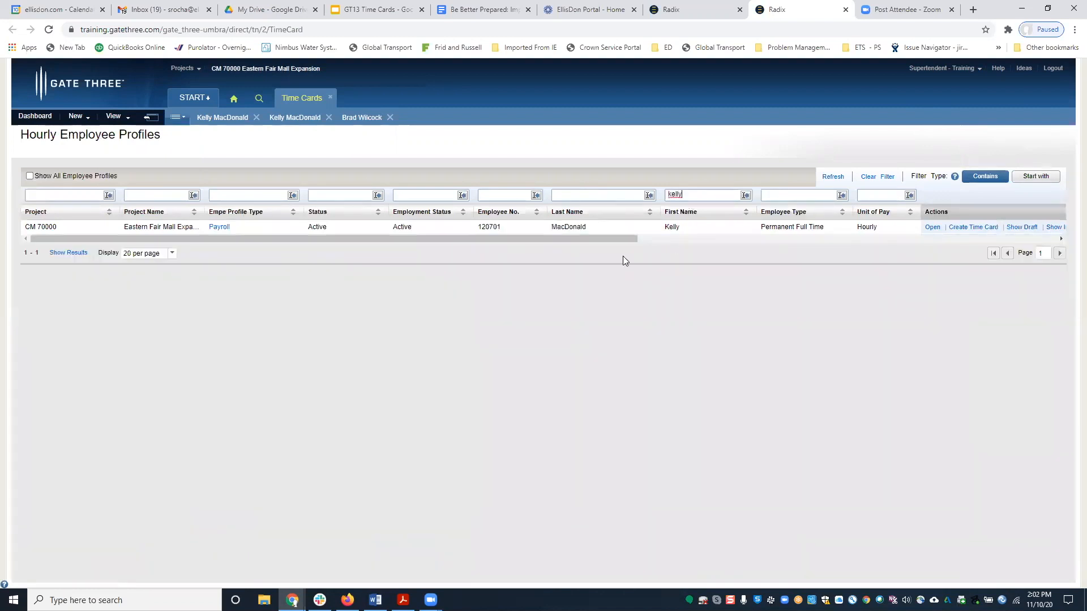
{"action": "left_click_drag", "start_coordinate": [613, 239], "coordinate": [813, 239]}
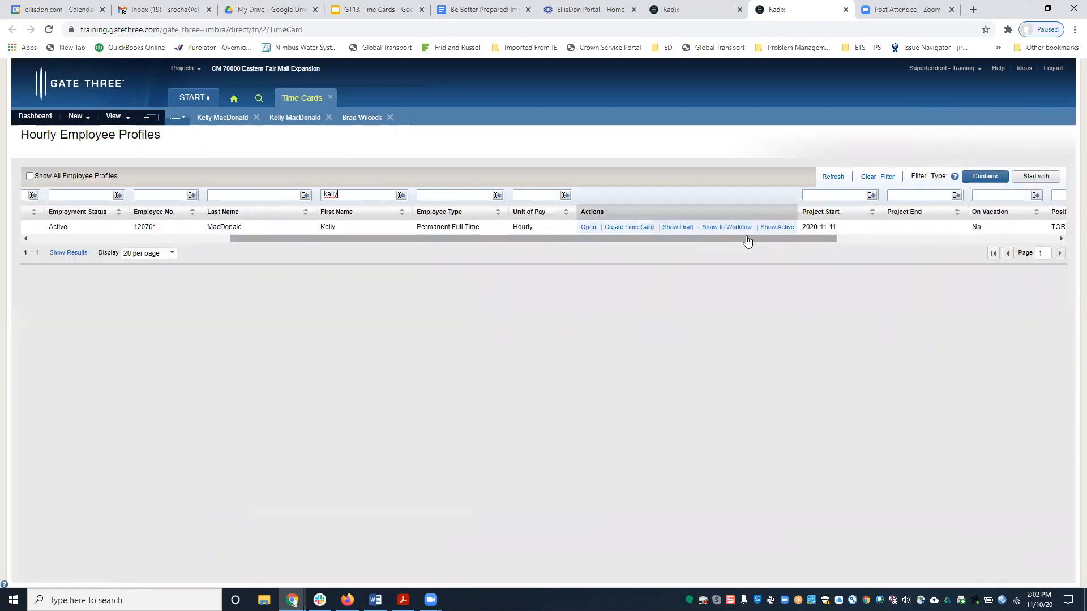
{"action": "left_click", "coordinate": [633, 230]}
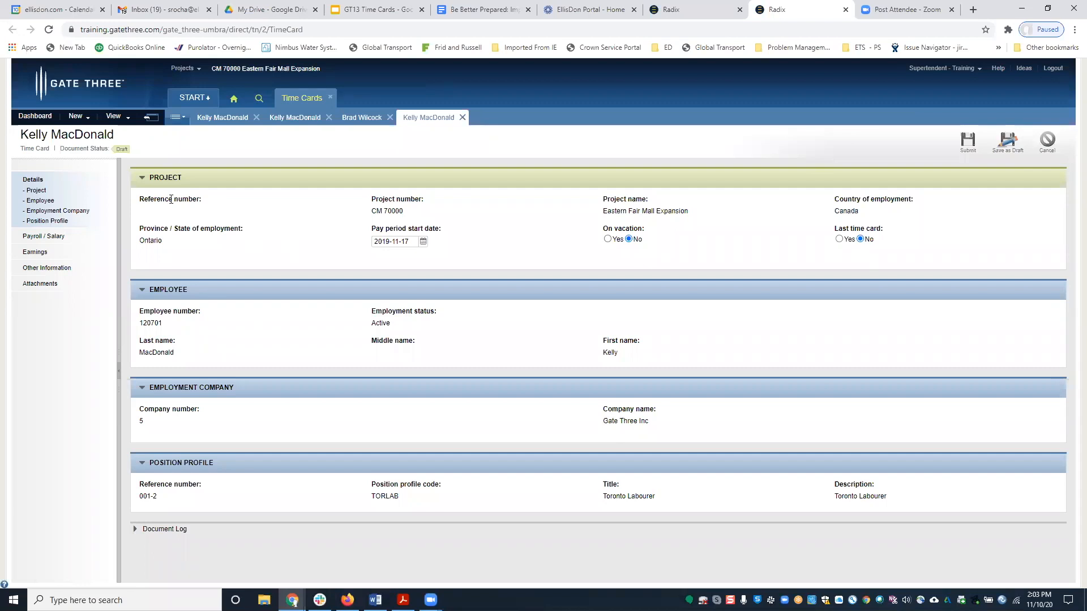
Set the time card rate adjustment to 5.00, giving a 37.5800 final rate.
{"action": "left_click", "coordinate": [55, 238]}
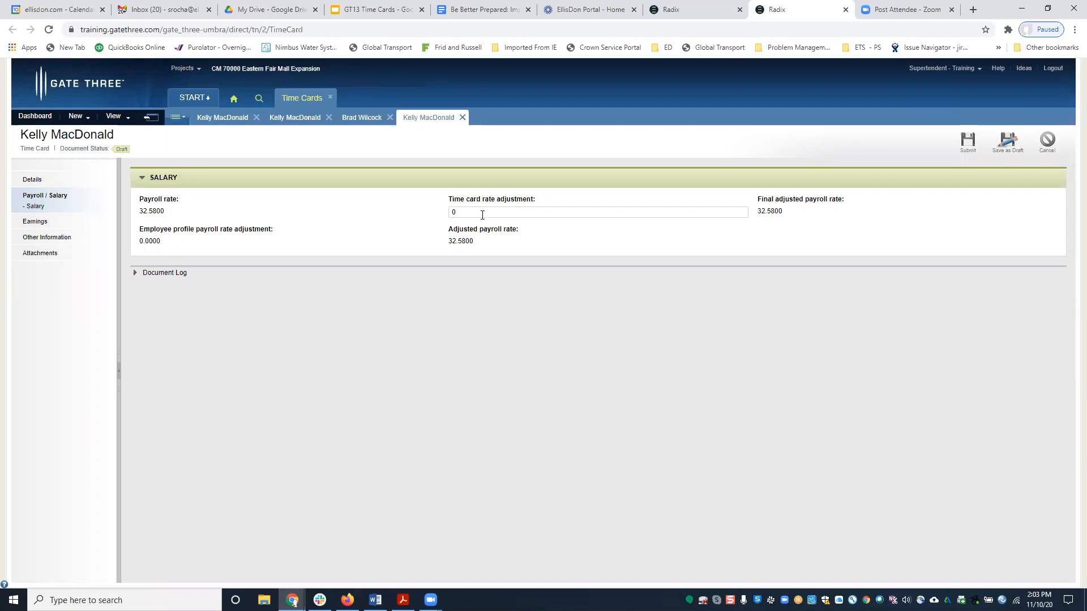
{"action": "double_click", "coordinate": [453, 213]}
{"action": "type", "text": "5.00"}
{"action": "key", "text": "Tab"}
Make earnings line 1 Straight Time, charged to cost account 03 01 11 and budget line 30111.
{"action": "left_click", "coordinate": [30, 225]}
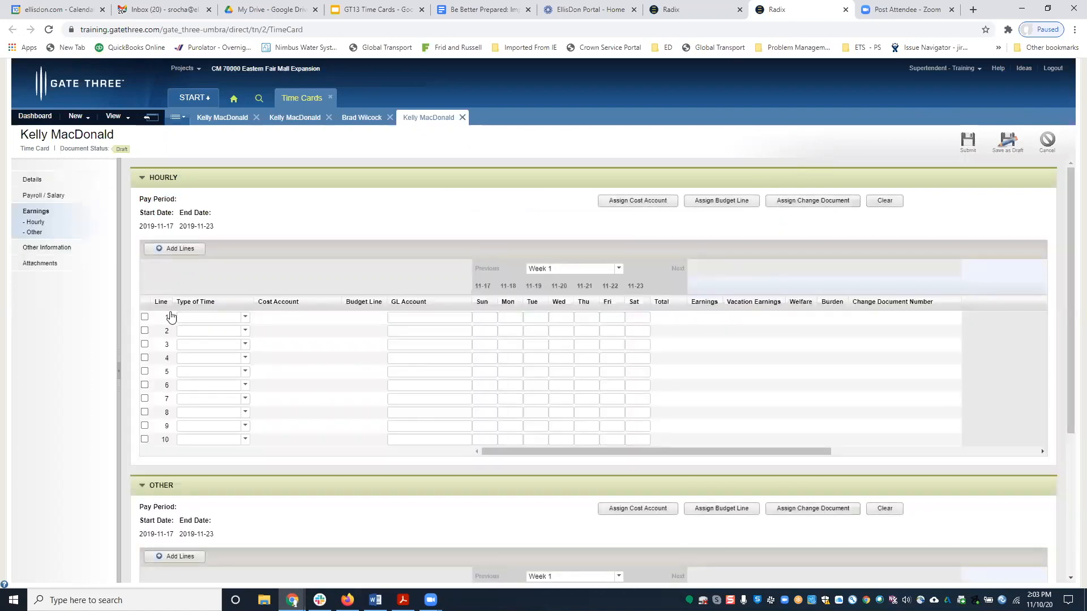
{"action": "left_click", "coordinate": [244, 323]}
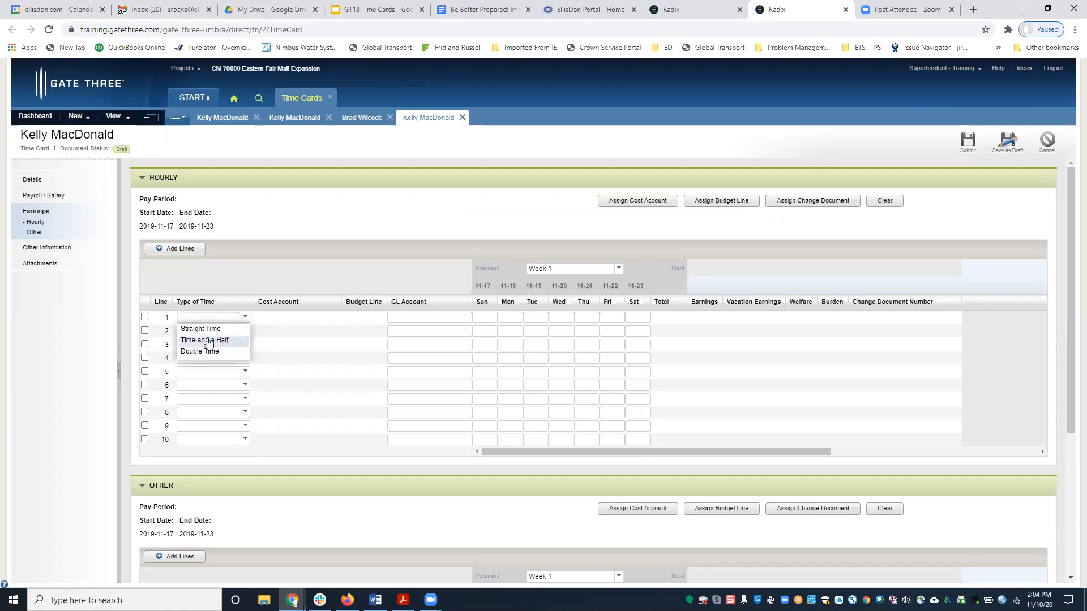
{"action": "left_click", "coordinate": [180, 329]}
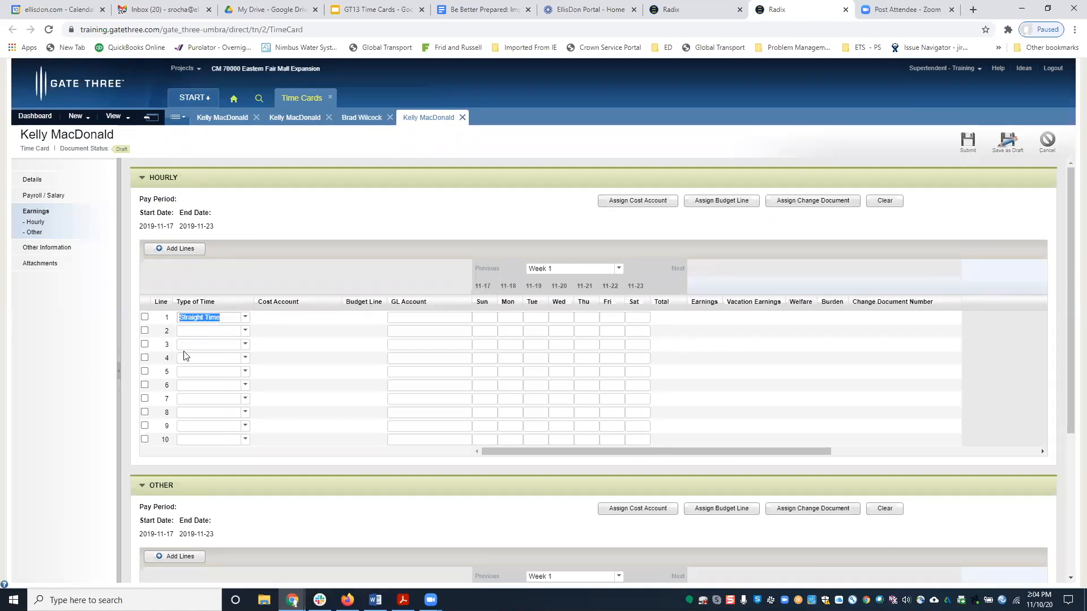
{"action": "left_click", "coordinate": [144, 318]}
{"action": "left_click", "coordinate": [645, 201]}
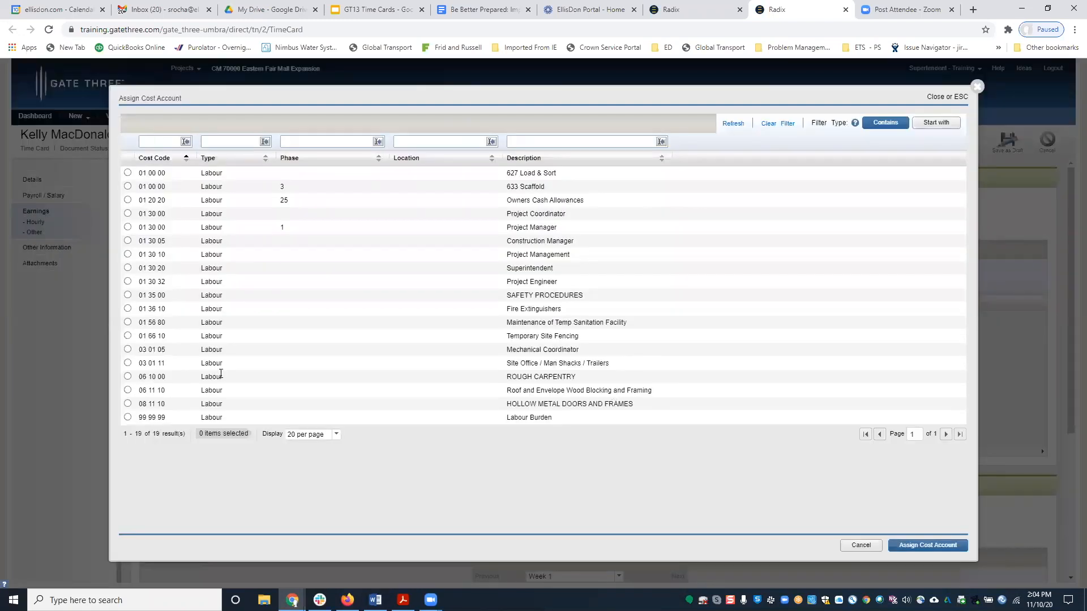
{"action": "left_click", "coordinate": [128, 363]}
{"action": "left_click", "coordinate": [928, 545]}
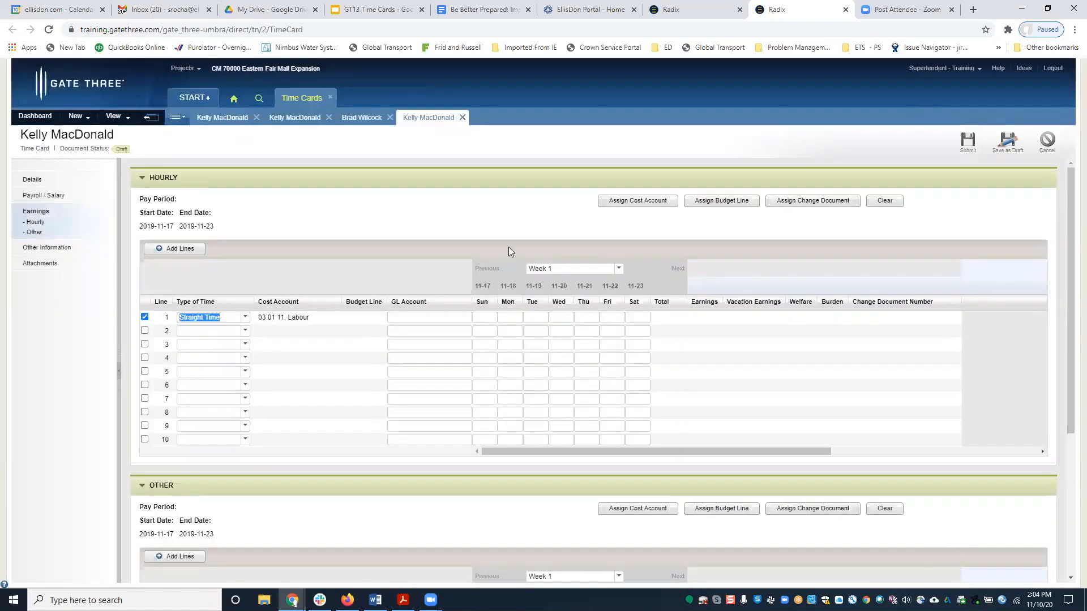
{"action": "left_click", "coordinate": [706, 202]}
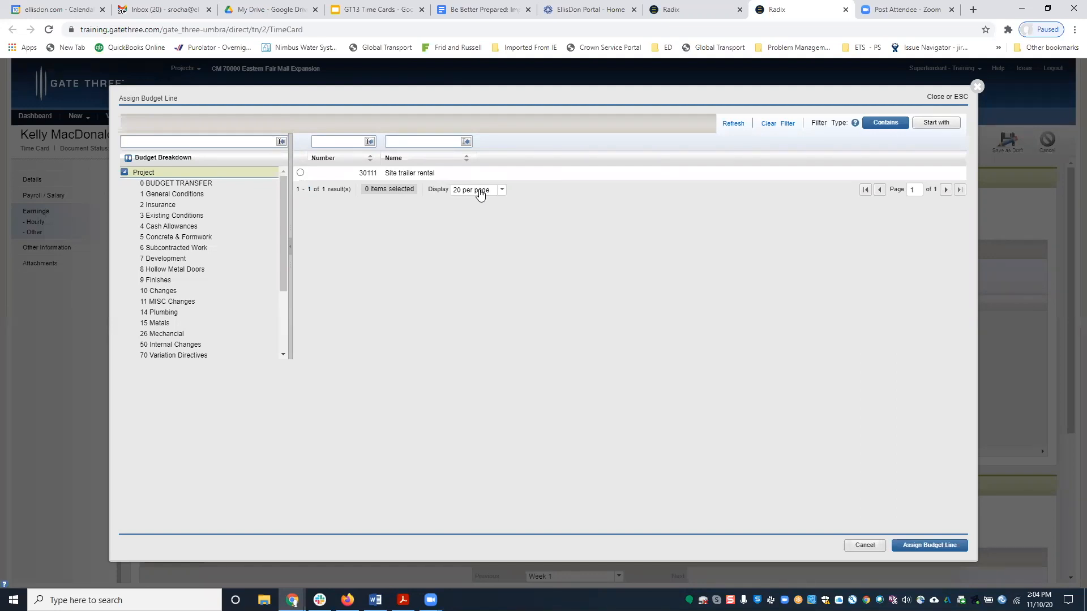
{"action": "left_click", "coordinate": [300, 173]}
{"action": "left_click", "coordinate": [937, 546]}
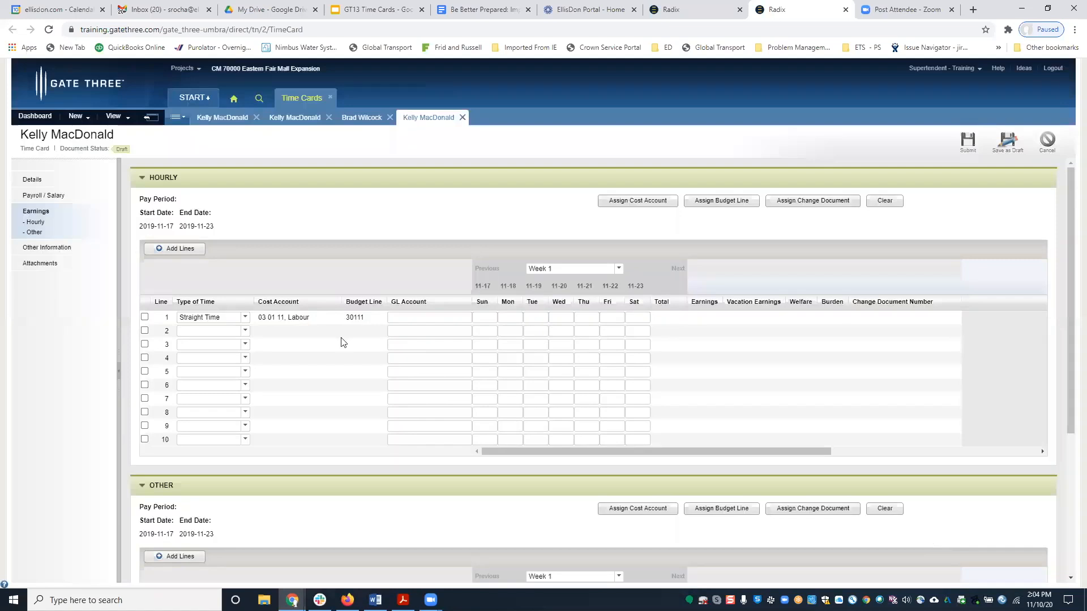
Enter 8 hours Monday–Friday on line 1 (40 total) and make line 2 Time and a Half.
{"action": "left_click", "coordinate": [510, 318]}
{"action": "type", "text": "8"}
{"action": "key", "text": "Tab"}
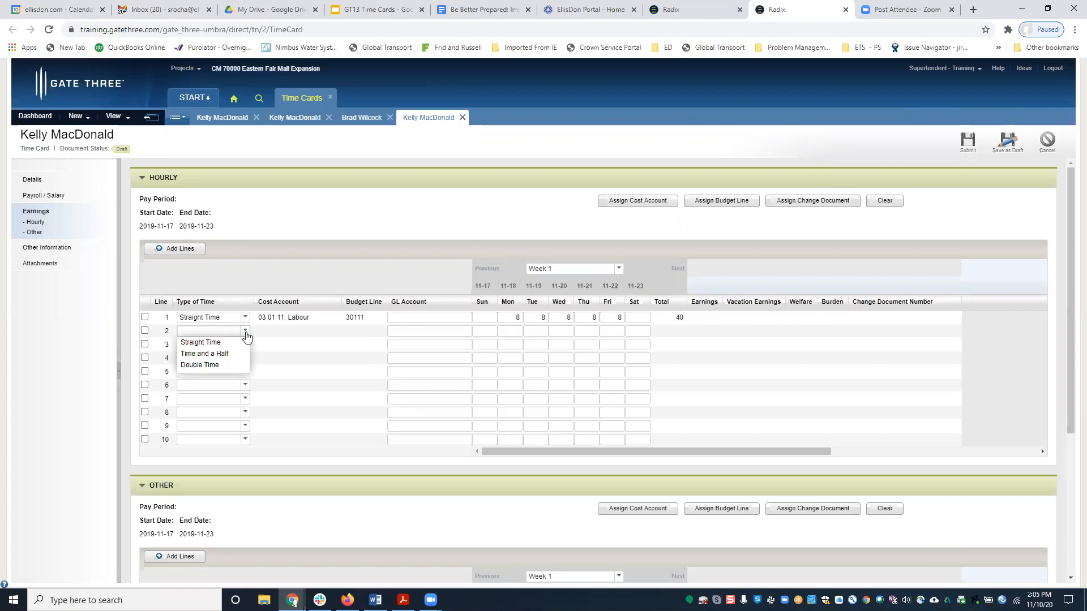
{"action": "left_click", "coordinate": [209, 354]}
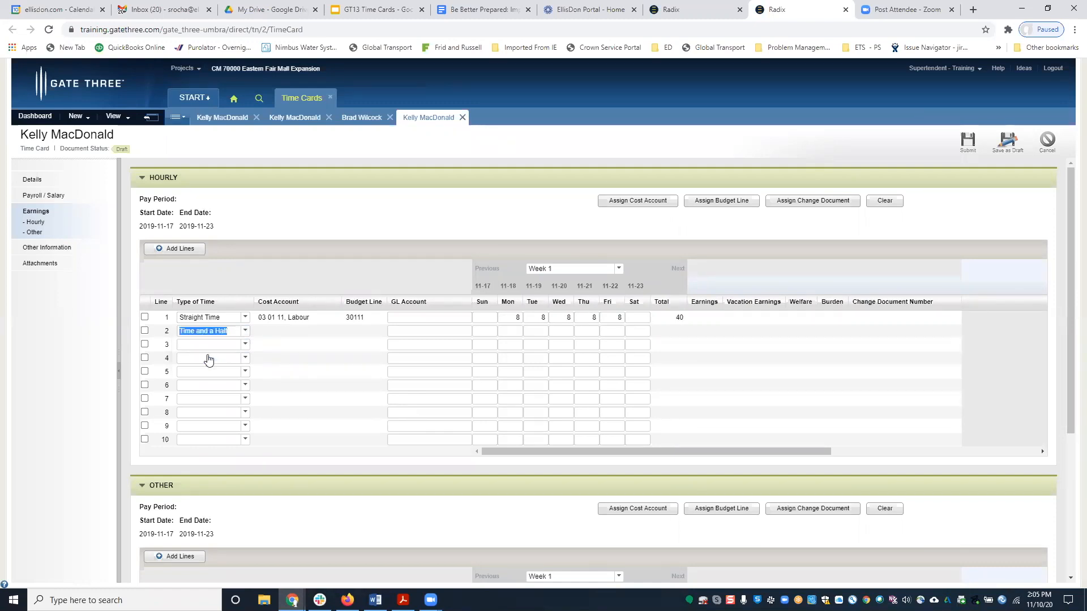
Give line 2 two hours Wednesday and Friday, on cost account 03 01 11 and budget line 30111.
{"action": "left_click", "coordinate": [560, 336]}
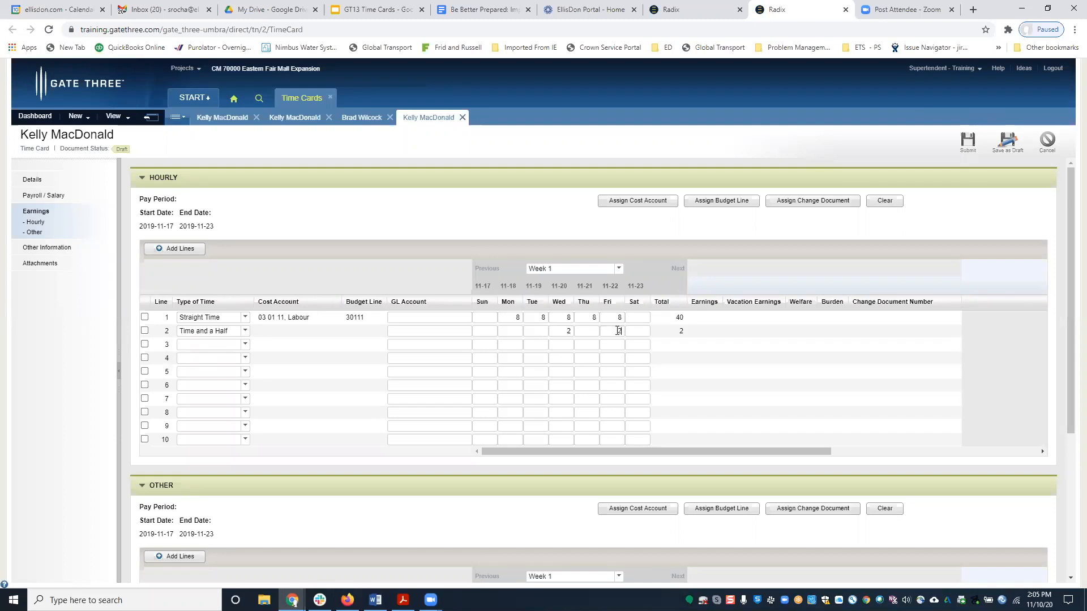
{"action": "key", "text": "Tab"}
{"action": "left_click", "coordinate": [144, 333]}
{"action": "left_click", "coordinate": [636, 201]}
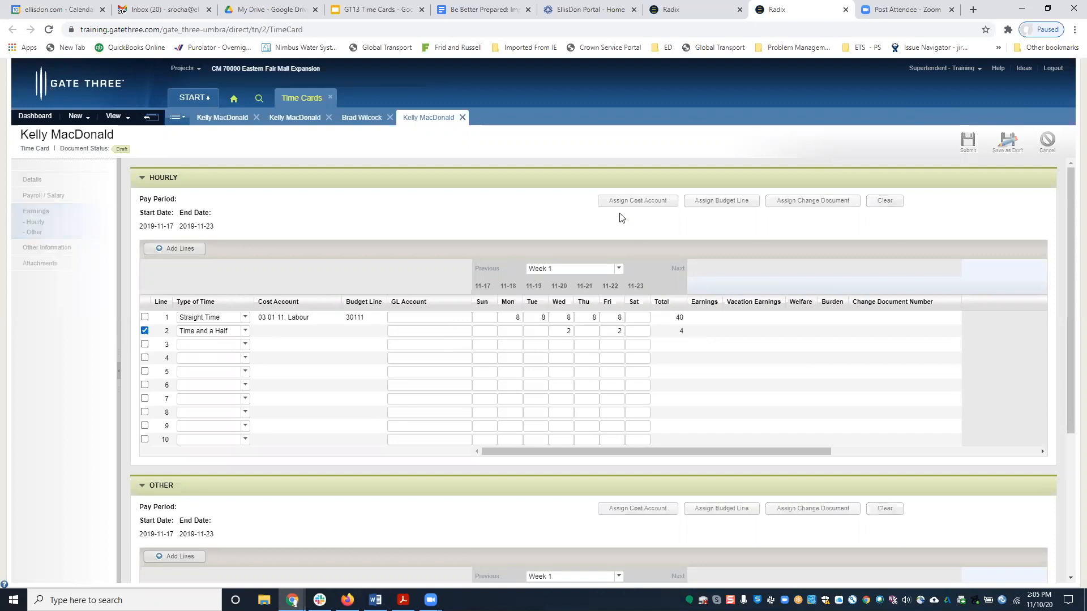
{"action": "left_click", "coordinate": [128, 363]}
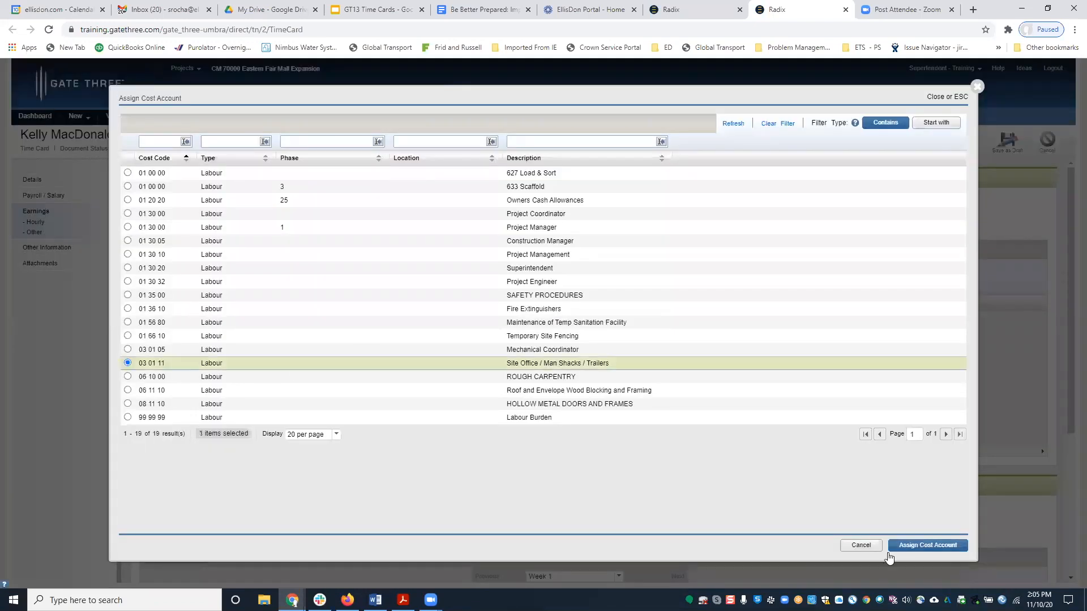
{"action": "left_click", "coordinate": [912, 546]}
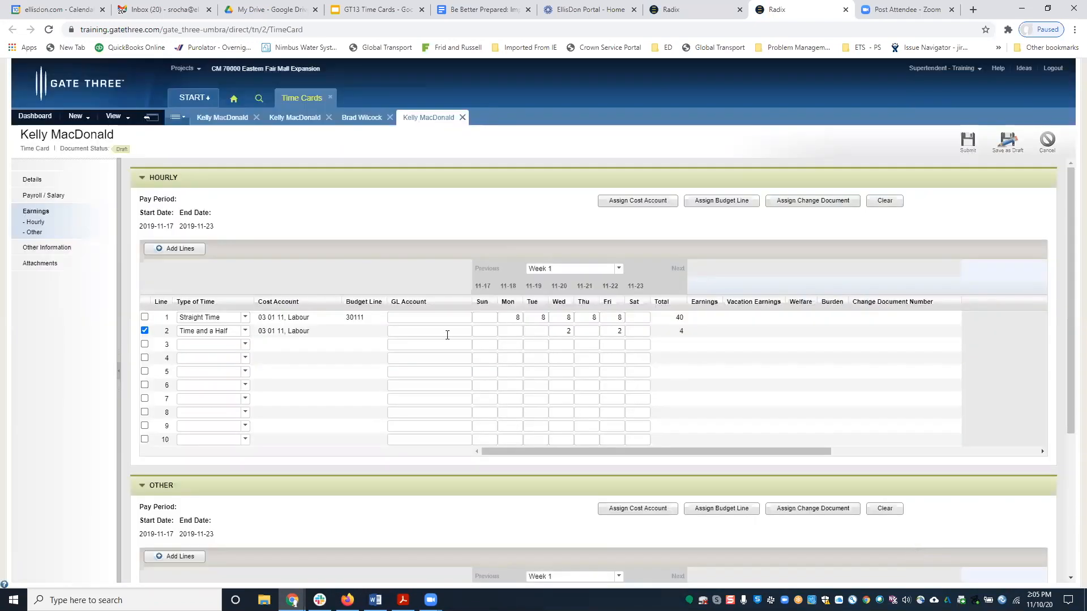
{"action": "left_click", "coordinate": [729, 207]}
{"action": "left_click", "coordinate": [300, 172]}
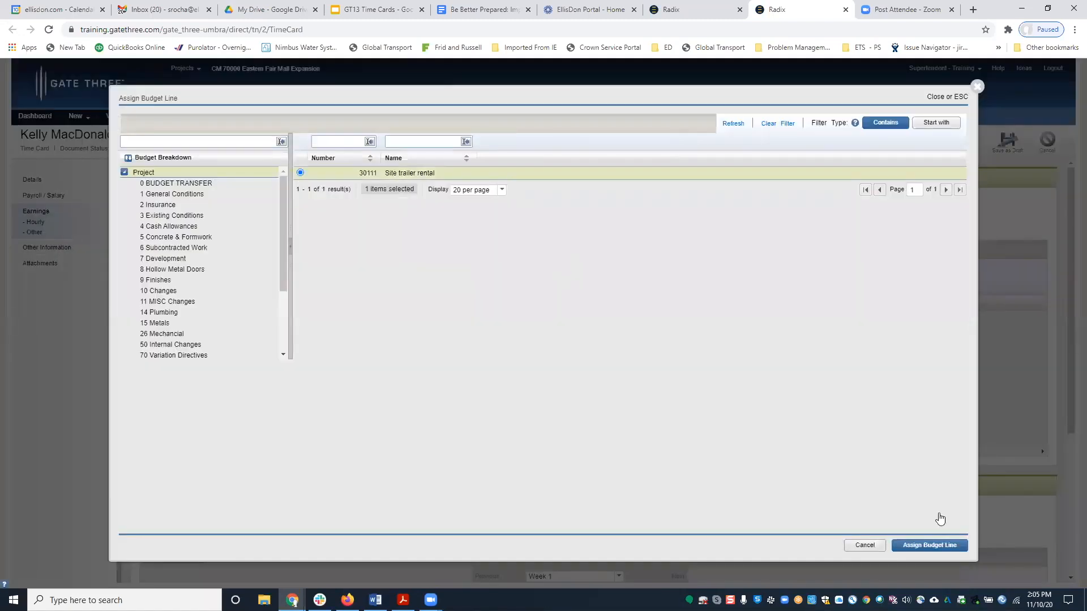
{"action": "left_click", "coordinate": [936, 543]}
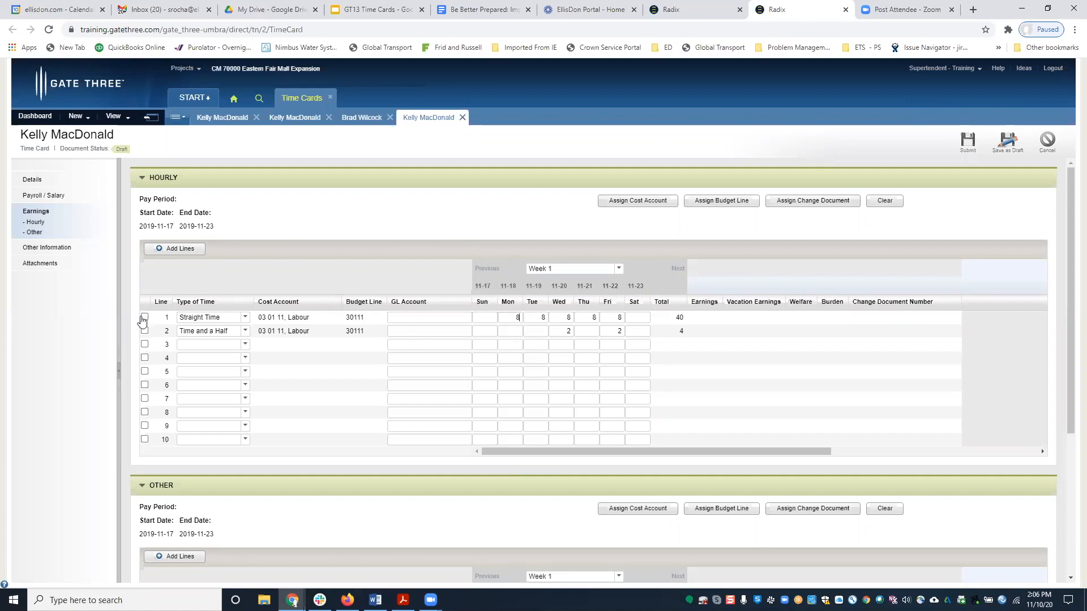
Add a Benefits other-earnings line charged to cost account 01 54 30.
{"action": "scroll", "coordinate": [371, 396], "scroll_direction": "down", "scroll_amount": 3}
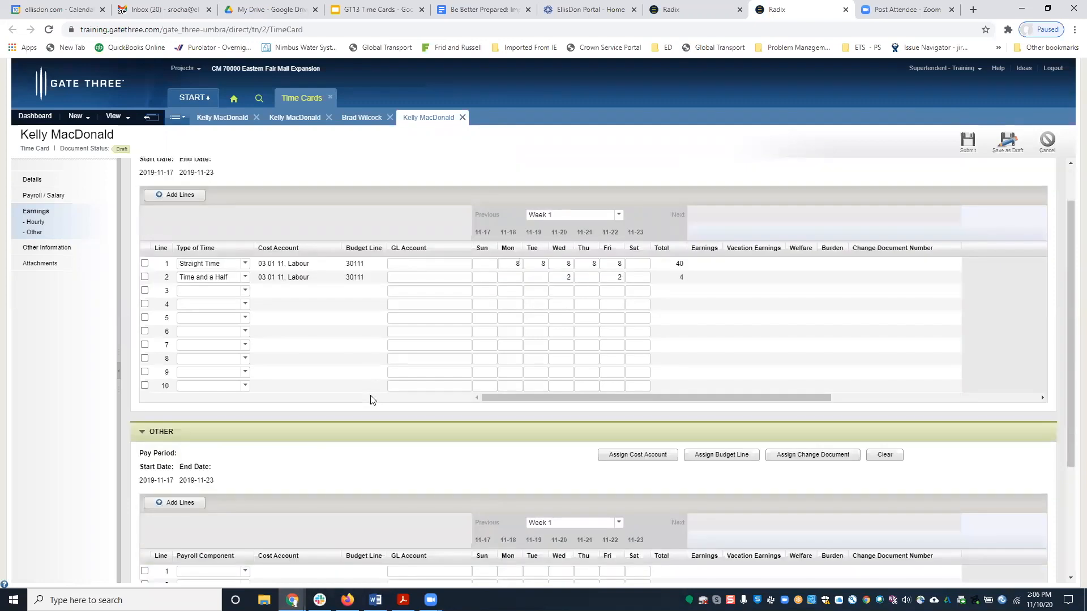
{"action": "scroll", "coordinate": [372, 399], "scroll_direction": "down", "scroll_amount": 1}
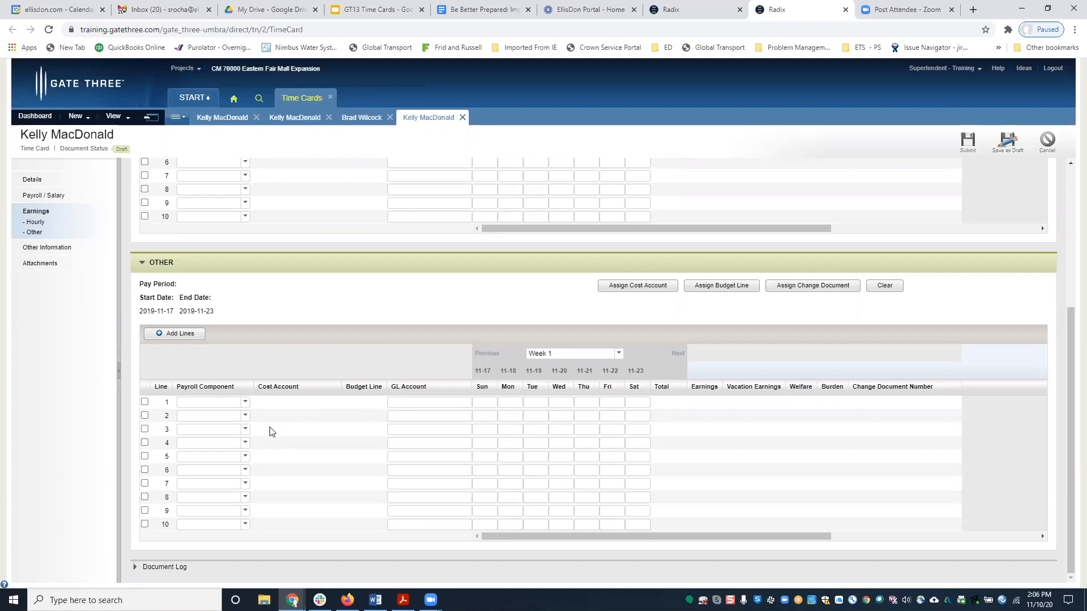
{"action": "left_click", "coordinate": [245, 403]}
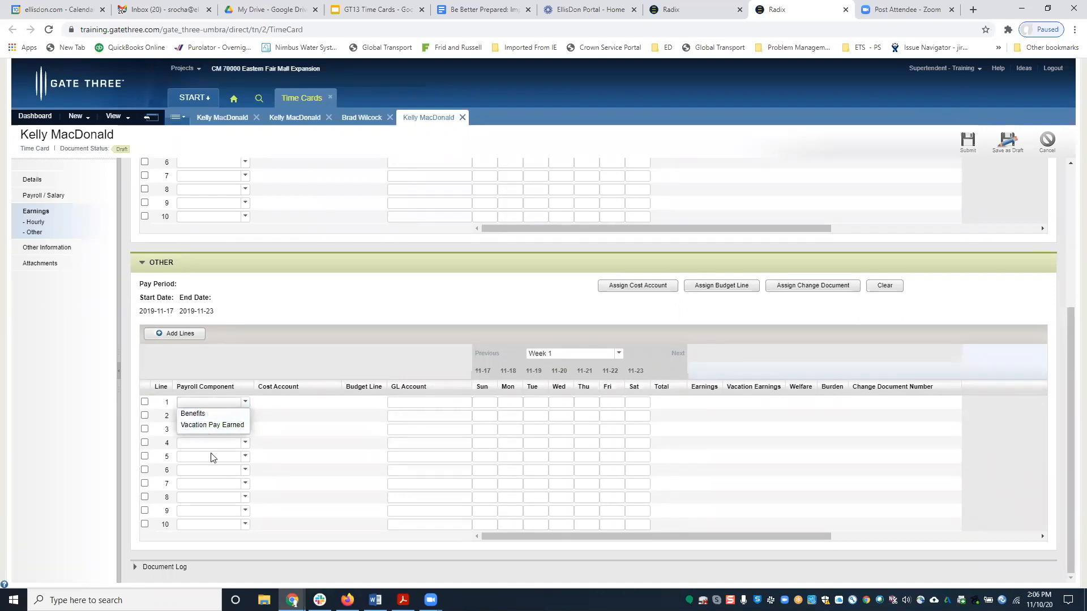
{"action": "left_click", "coordinate": [203, 418]}
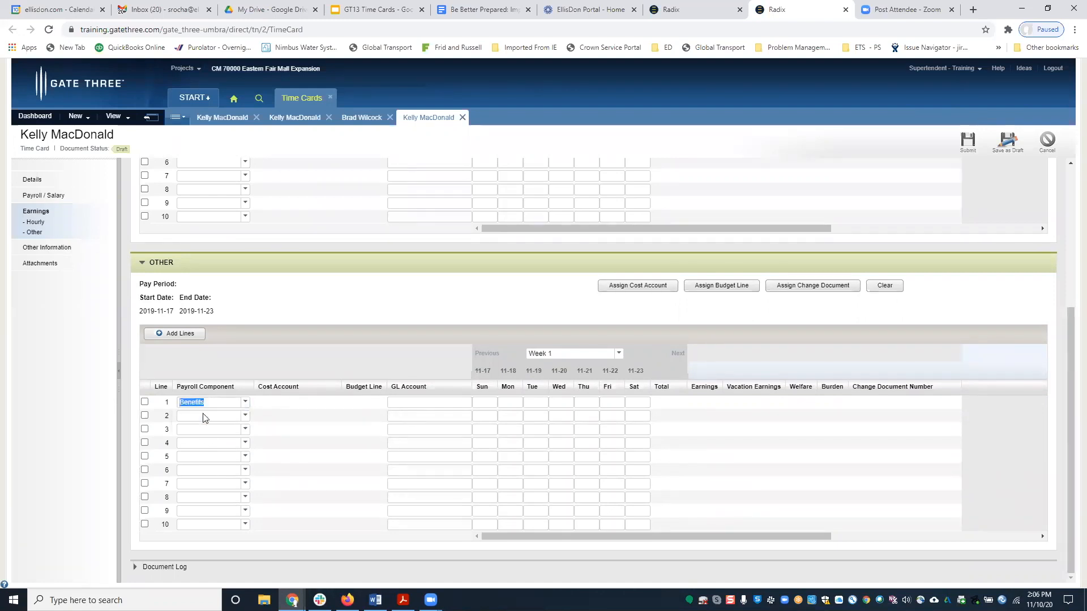
{"action": "left_click", "coordinate": [144, 403]}
{"action": "left_click", "coordinate": [628, 286]}
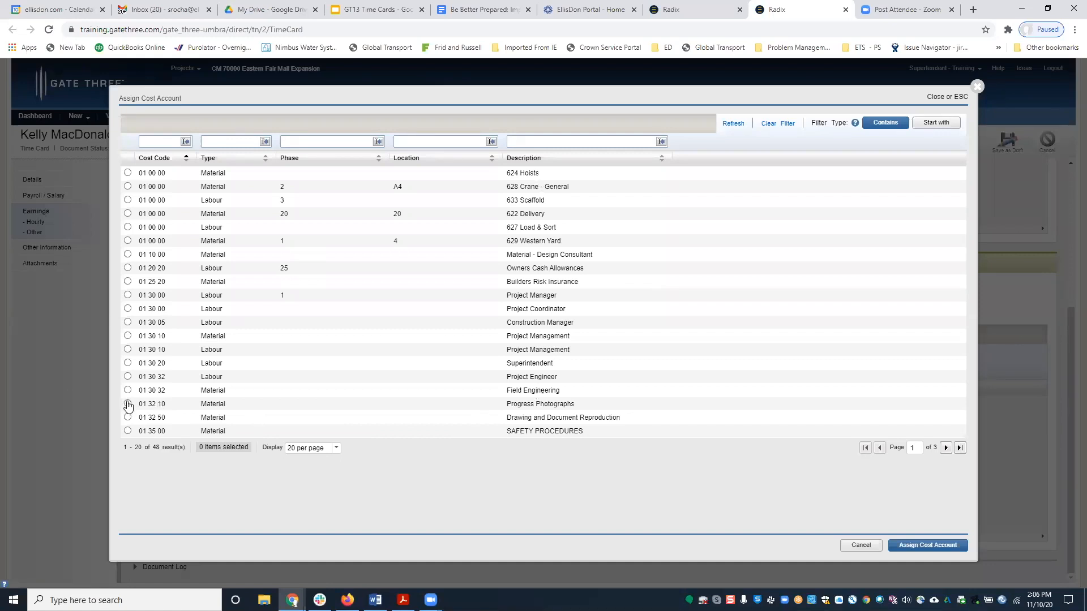
{"action": "left_click", "coordinate": [946, 448]}
{"action": "left_click", "coordinate": [127, 228]}
{"action": "left_click", "coordinate": [935, 547]}
Assign budget line 10000 to the Benefits line and enter 100 for Monday.
{"action": "left_click", "coordinate": [733, 287]}
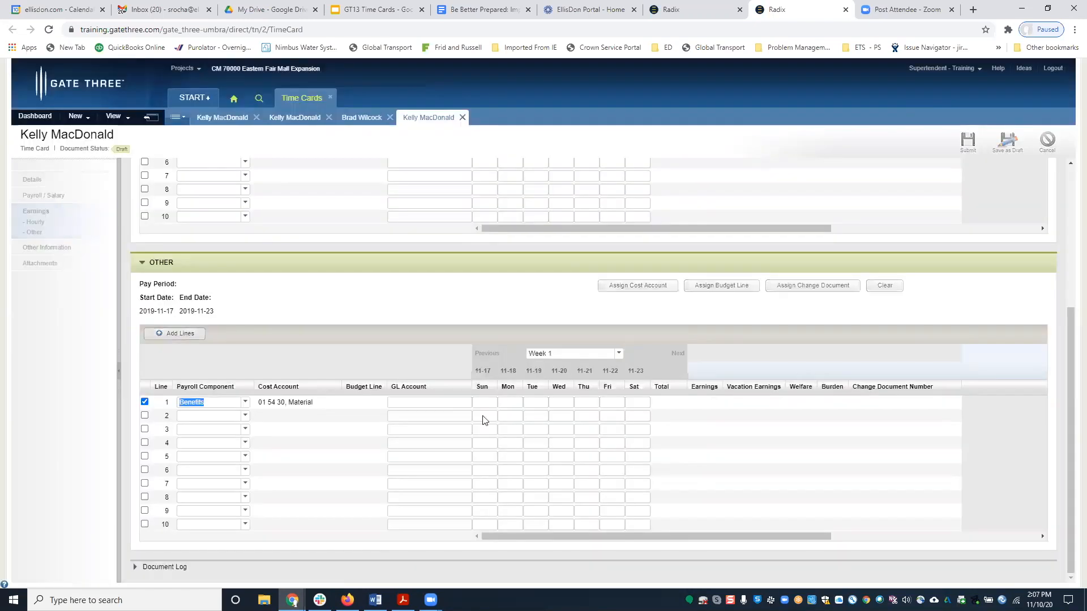
{"action": "left_click", "coordinate": [929, 545]}
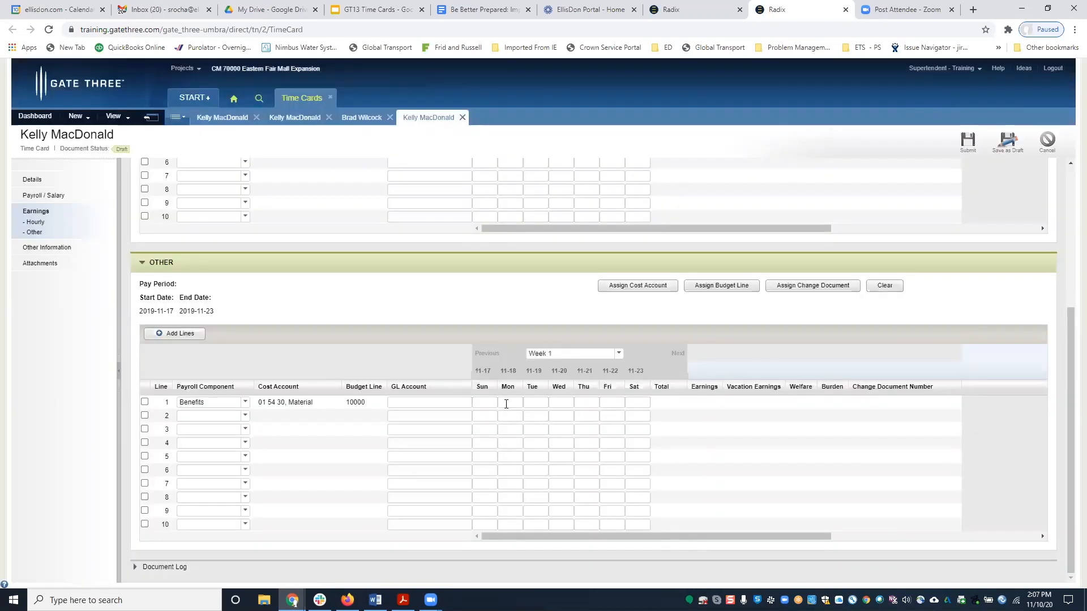
{"action": "left_click", "coordinate": [507, 402]}
{"action": "type", "text": "00"}
{"action": "key", "text": "Tab"}
{"action": "left_click", "coordinate": [244, 417]}
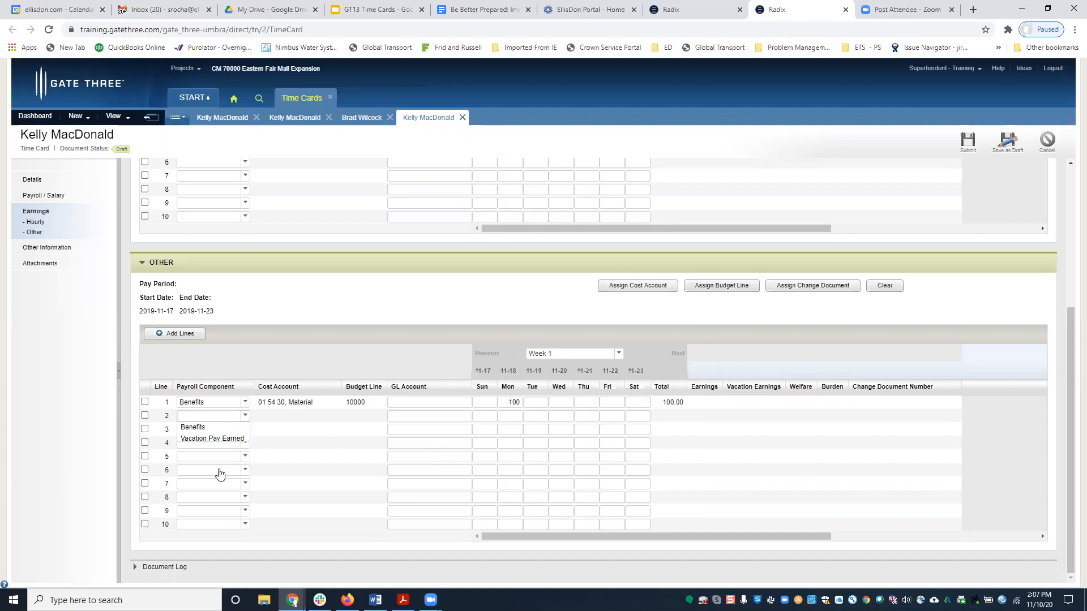
{"action": "left_click", "coordinate": [505, 423]}
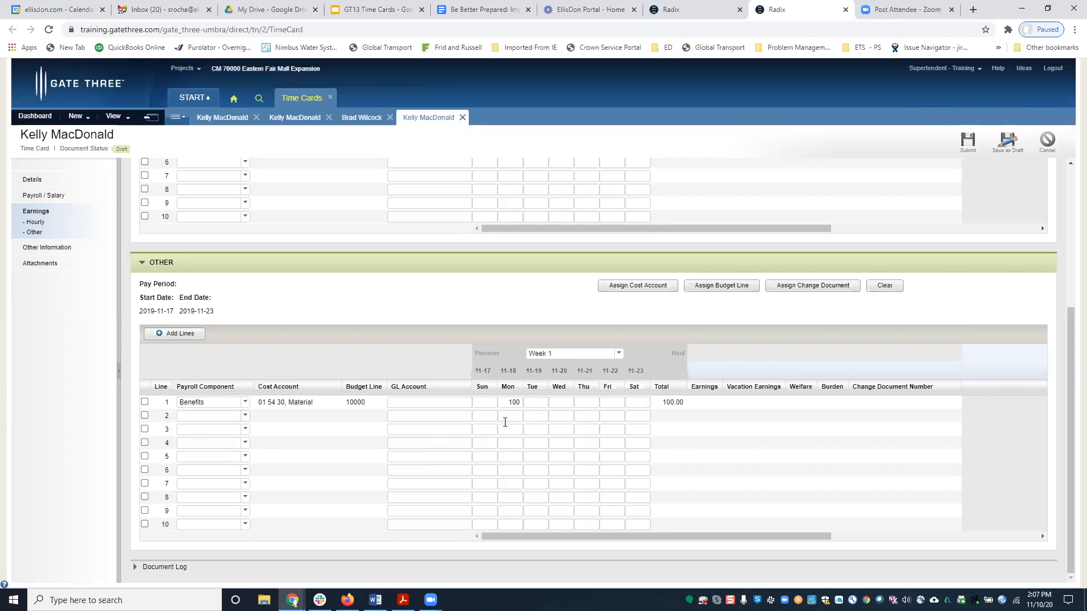
{"action": "scroll", "coordinate": [505, 423], "scroll_direction": "up", "scroll_amount": 4}
{"action": "scroll", "coordinate": [505, 422], "scroll_direction": "down", "scroll_amount": 4}
Cancel attaching a file to the time card and return to its Details view.
{"action": "left_click", "coordinate": [34, 266]}
{"action": "left_click", "coordinate": [187, 205]}
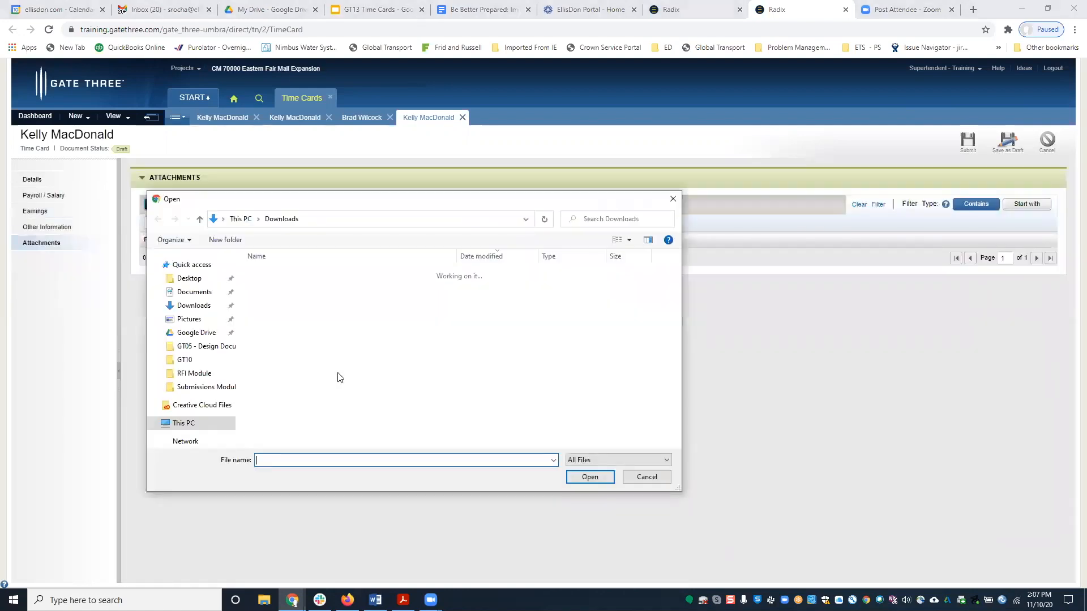
{"action": "left_click", "coordinate": [643, 478]}
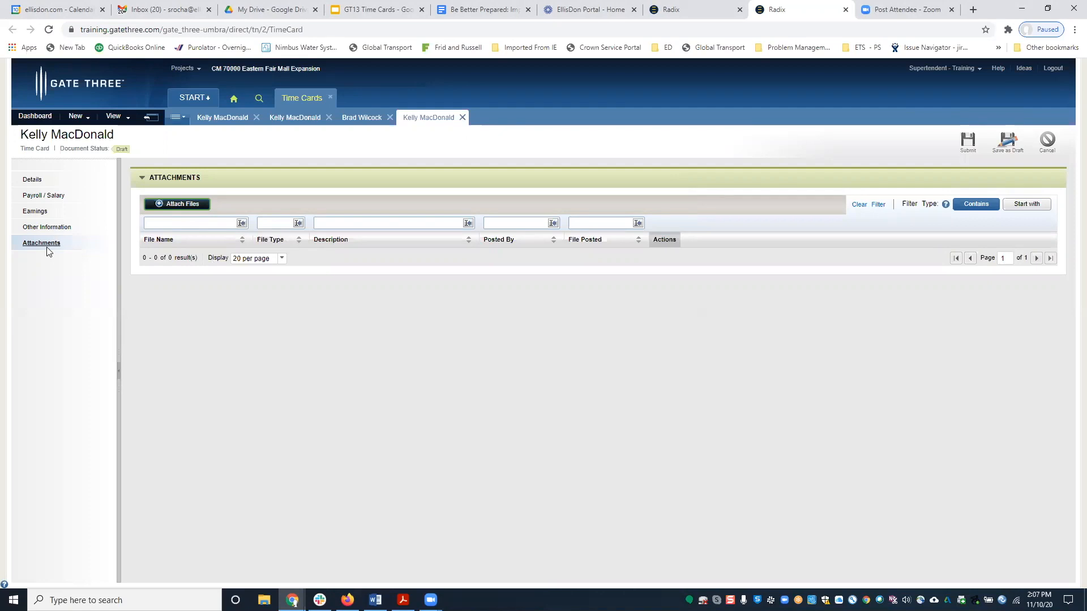
{"action": "left_click", "coordinate": [34, 180]}
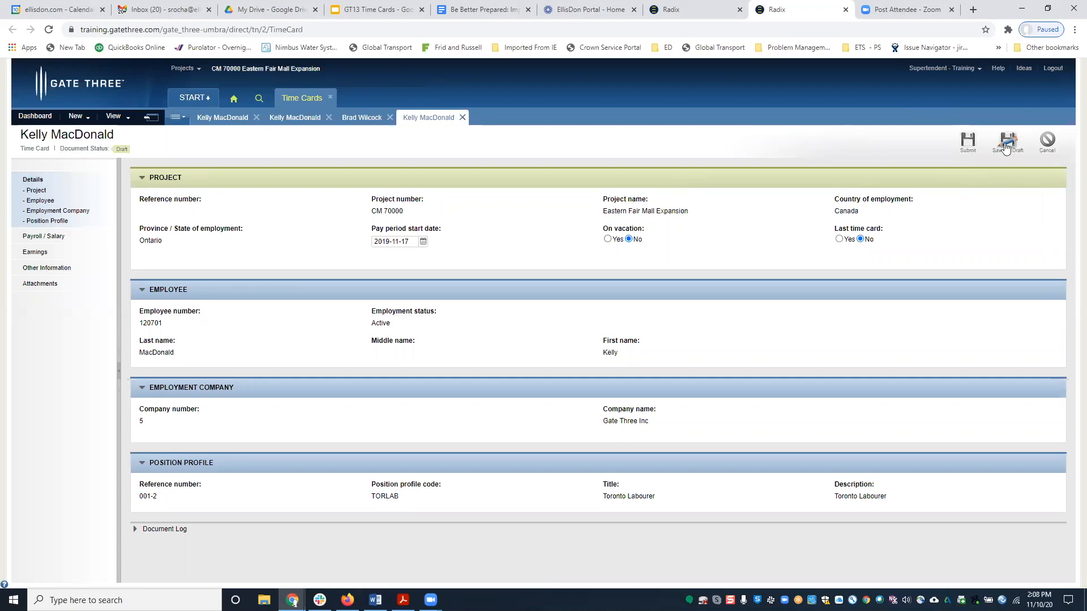
Submit the CM 70000 time card so it is saved with Active status.
{"action": "left_click", "coordinate": [966, 148]}
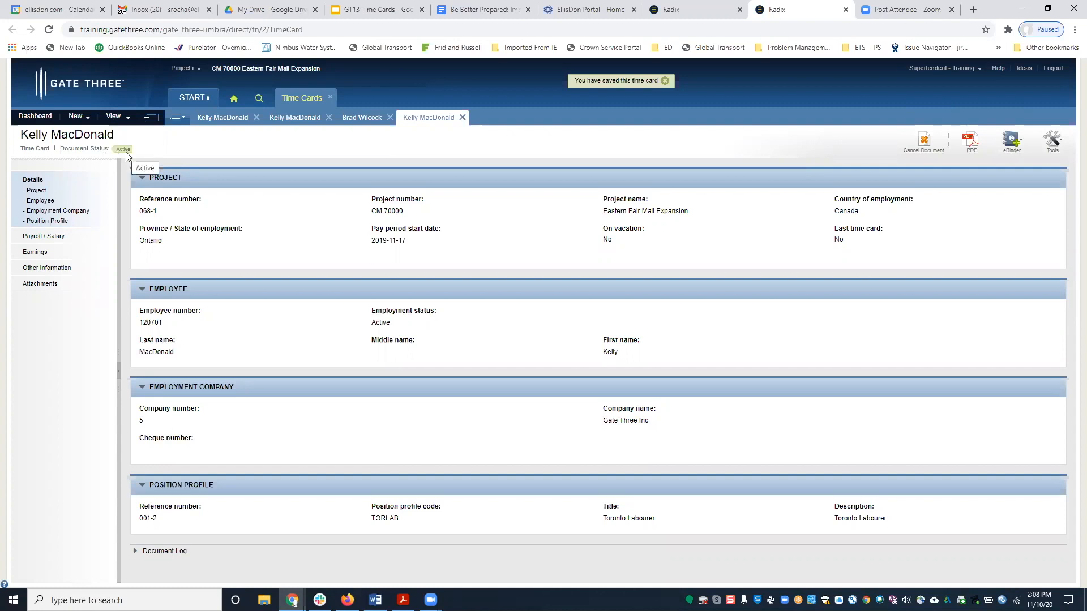
{"action": "left_click", "coordinate": [152, 119]}
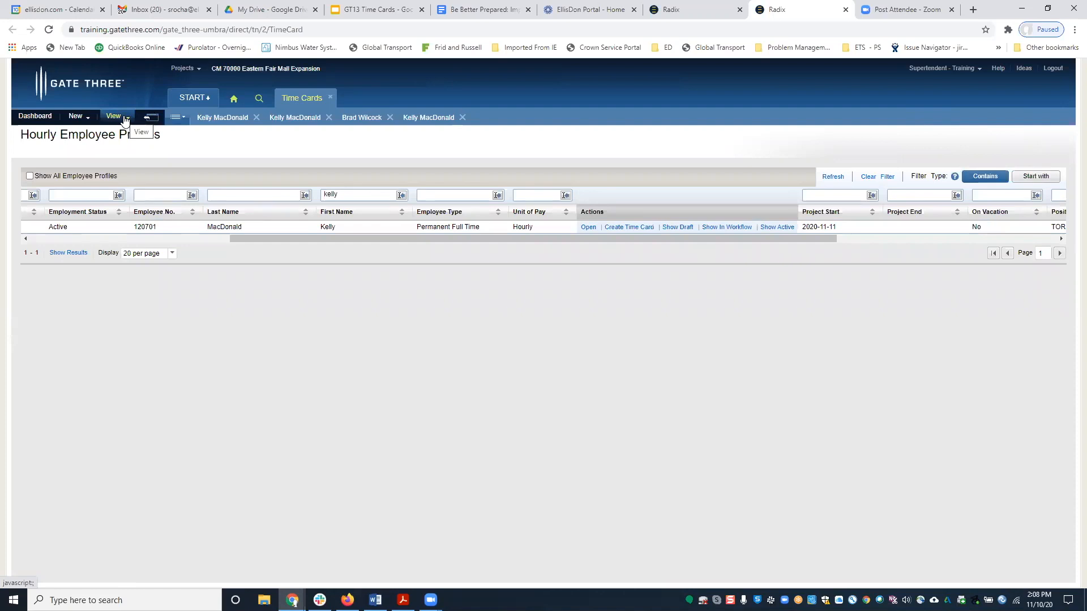
Verify the saved time card shows 40 regular and 4 time-and-a-half hours, then return to Hourly Employee Profiles.
{"action": "left_click", "coordinate": [125, 118]}
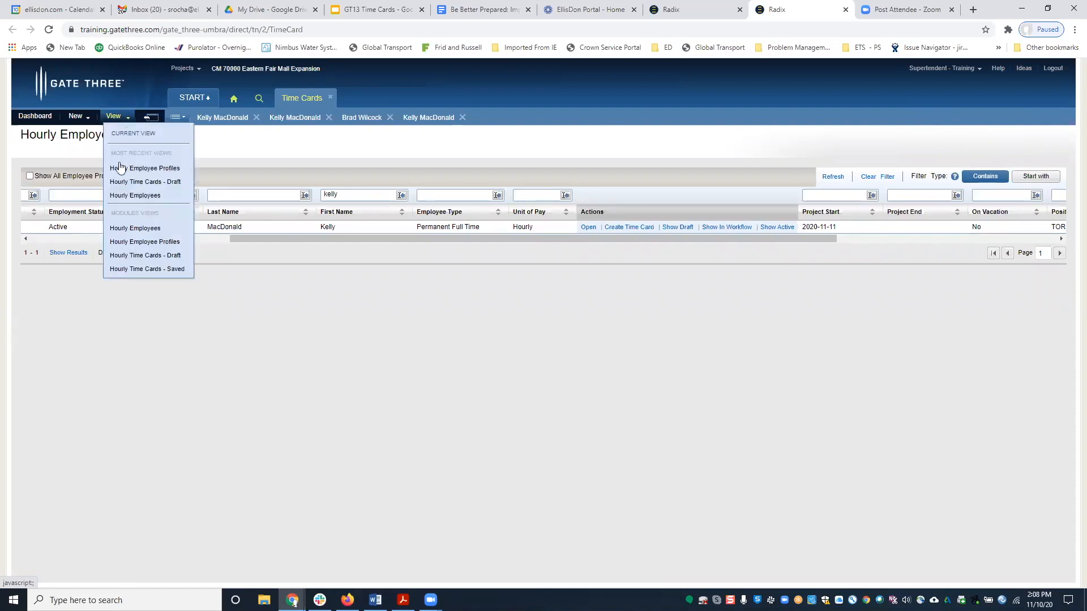
{"action": "left_click", "coordinate": [148, 270]}
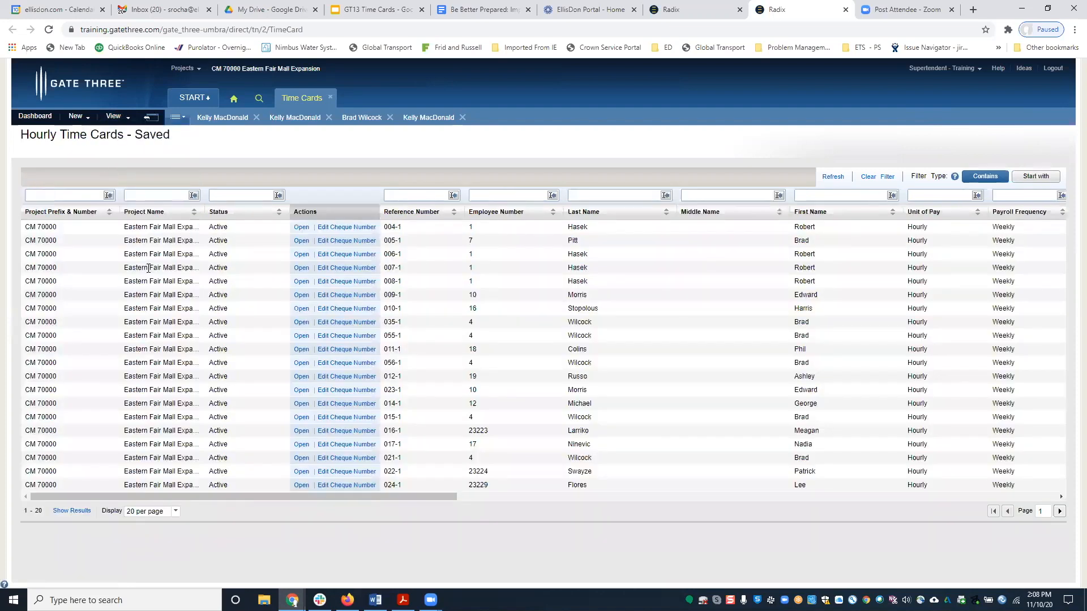
{"action": "left_click", "coordinate": [848, 195]}
{"action": "type", "text": "kelly"}
{"action": "left_click_drag", "start_coordinate": [402, 238], "coordinate": [500, 254]}
{"action": "left_click_drag", "start_coordinate": [646, 266], "coordinate": [1056, 258]}
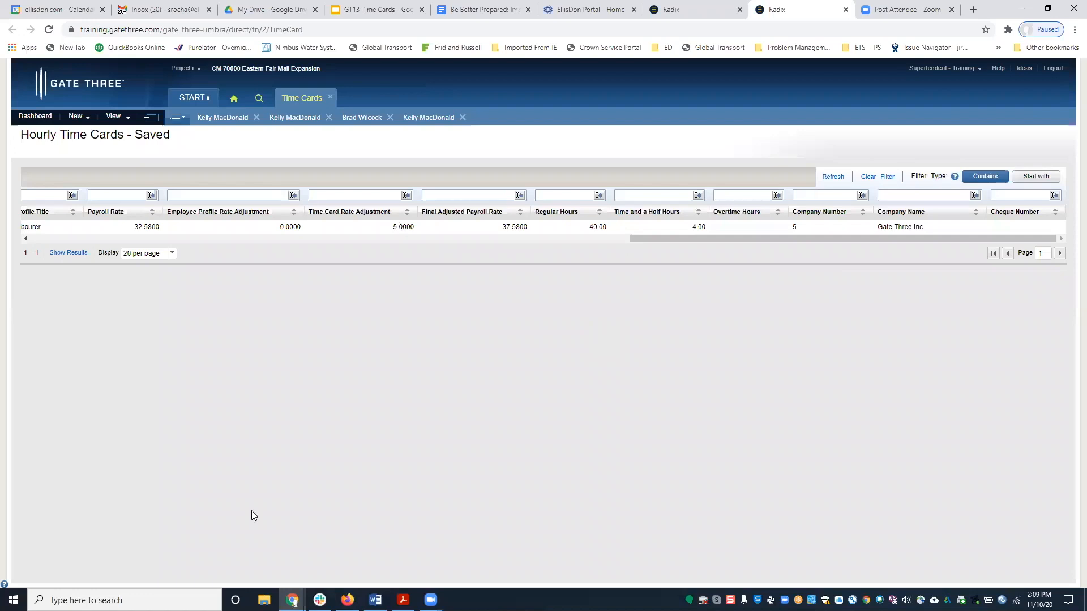
{"action": "left_click", "coordinate": [113, 117]}
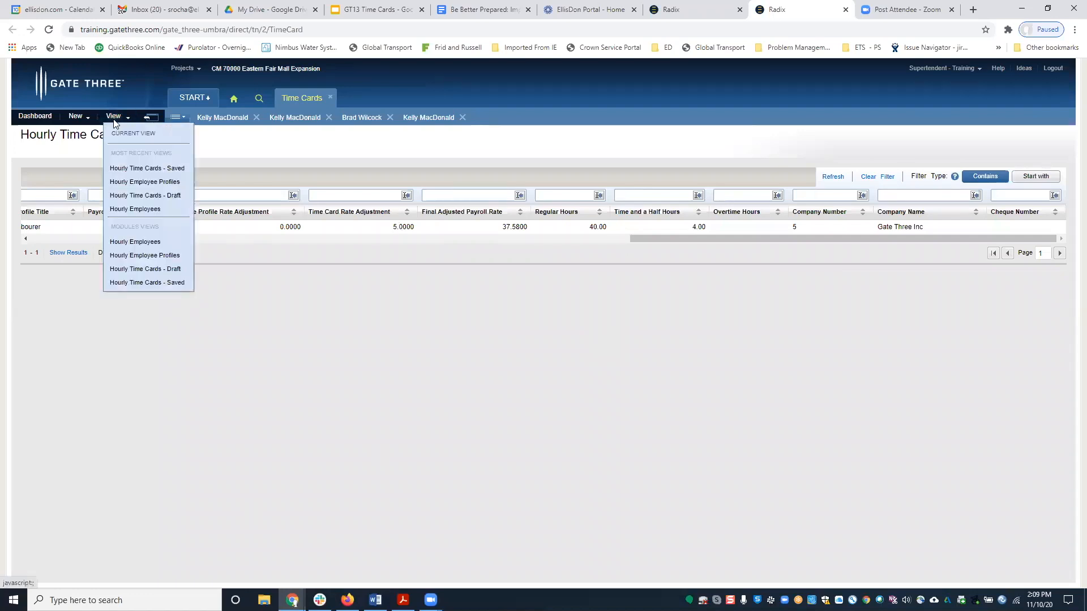
{"action": "left_click", "coordinate": [129, 255]}
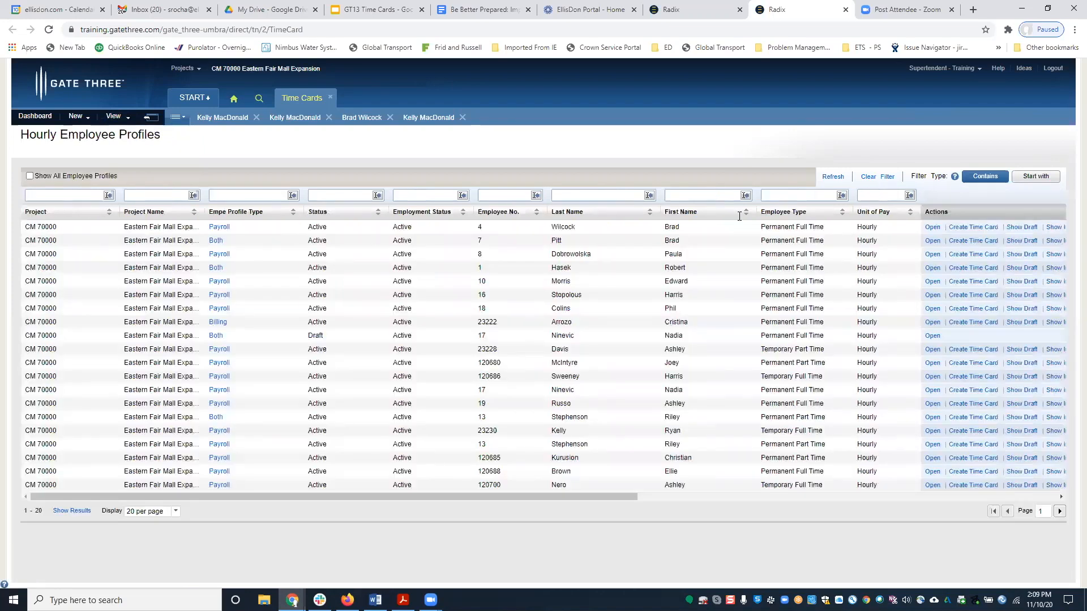
Filter profiles by the employee's first name and bring up the carpenter's TORCA1 draft time card.
{"action": "left_click", "coordinate": [689, 193]}
{"action": "type", "text": "keelly"}
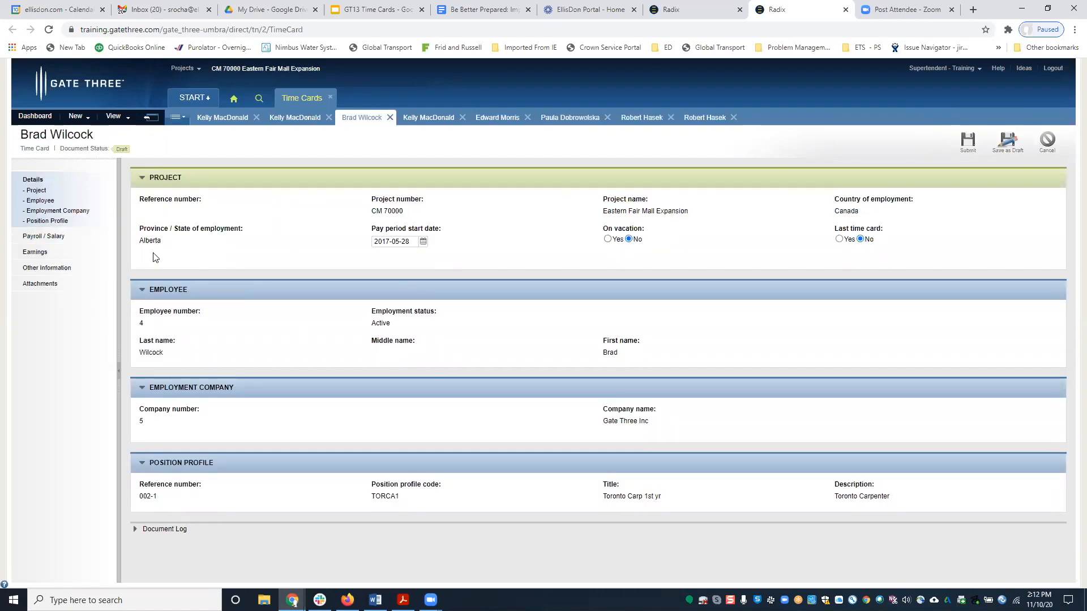
{"action": "left_click", "coordinate": [129, 118]}
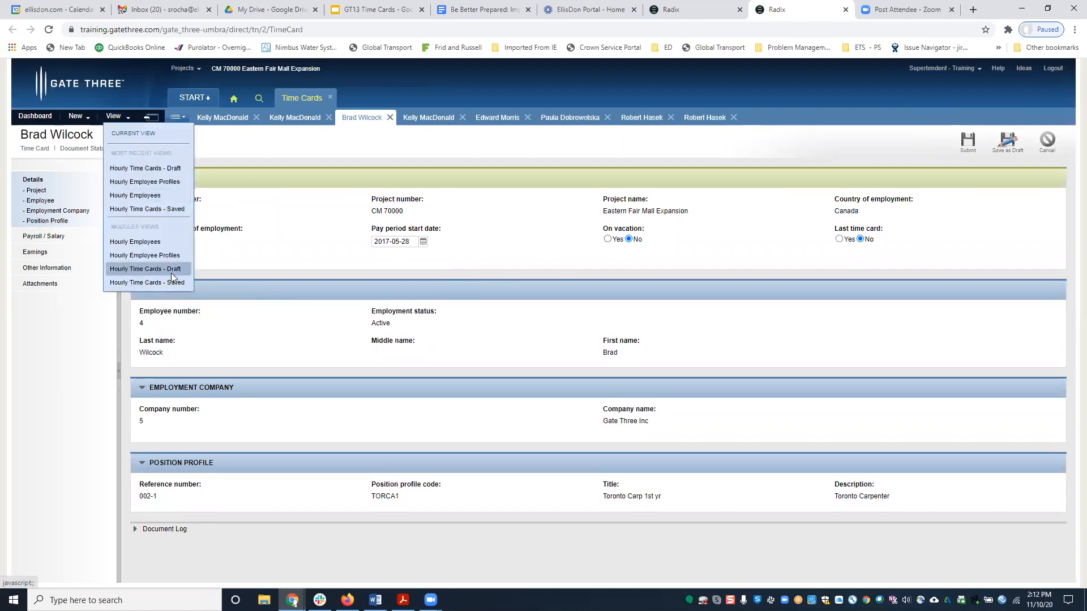
{"action": "double_click", "coordinate": [261, 142]}
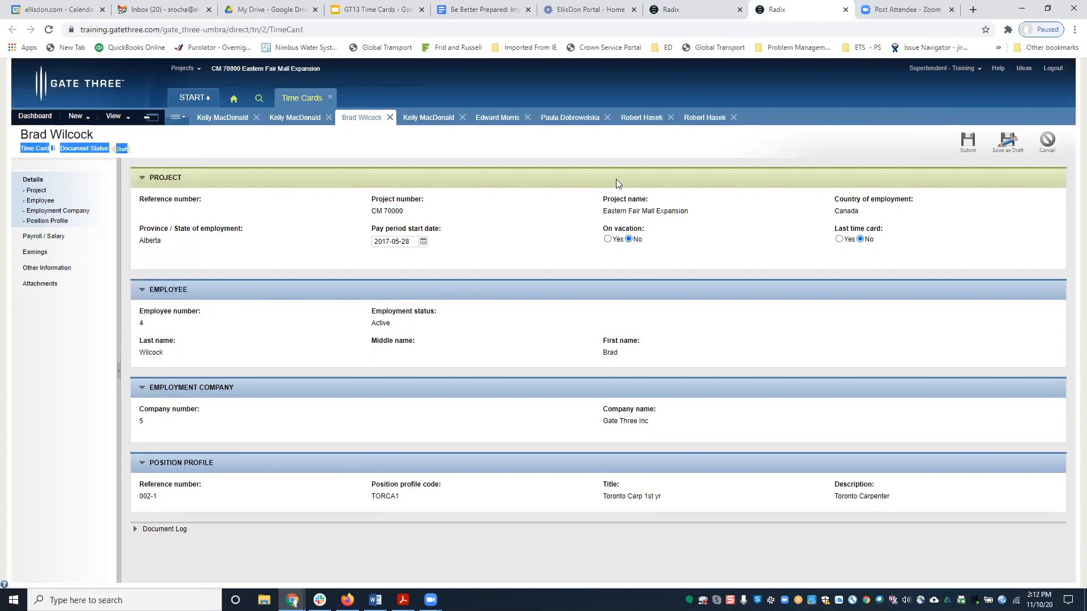
Flag this as the employee's last time card with the description 'retirement'.
{"action": "left_click", "coordinate": [840, 240]}
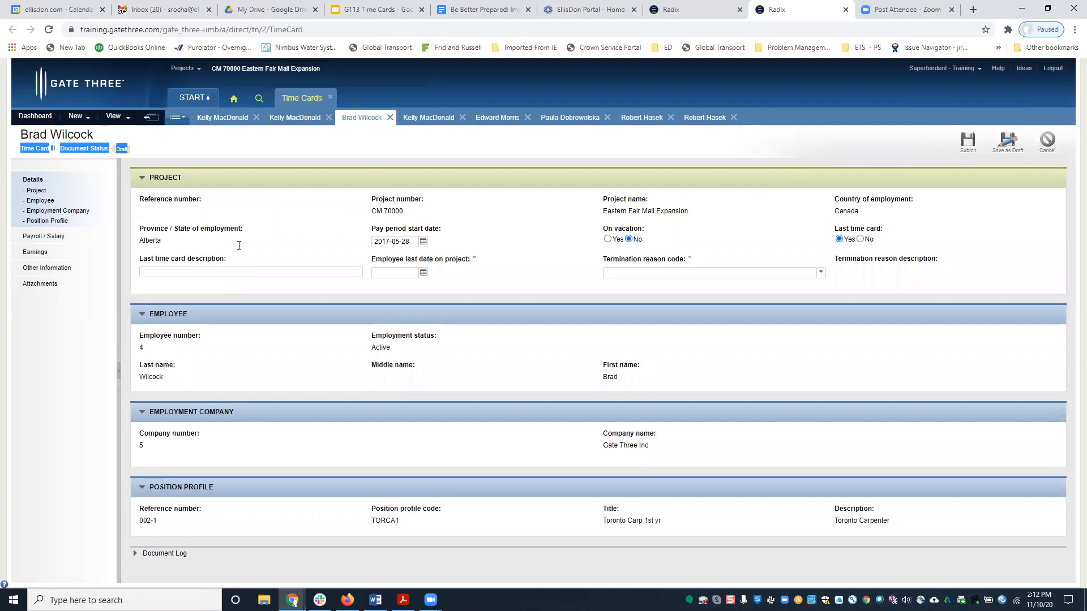
{"action": "left_click", "coordinate": [181, 273]}
{"action": "type", "text": "Retirement"}
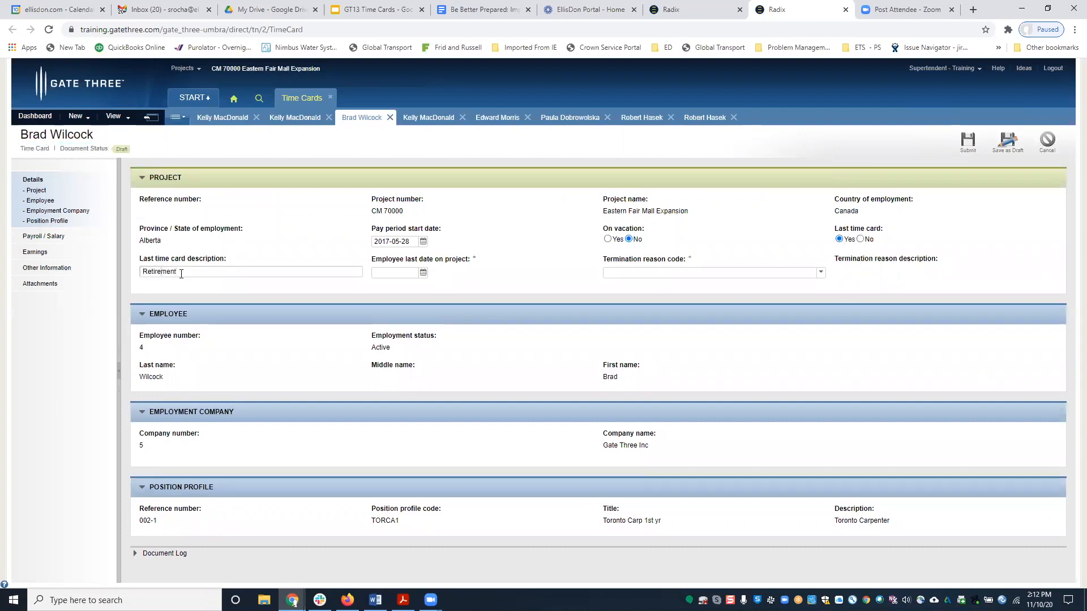
{"action": "left_click", "coordinate": [424, 274]}
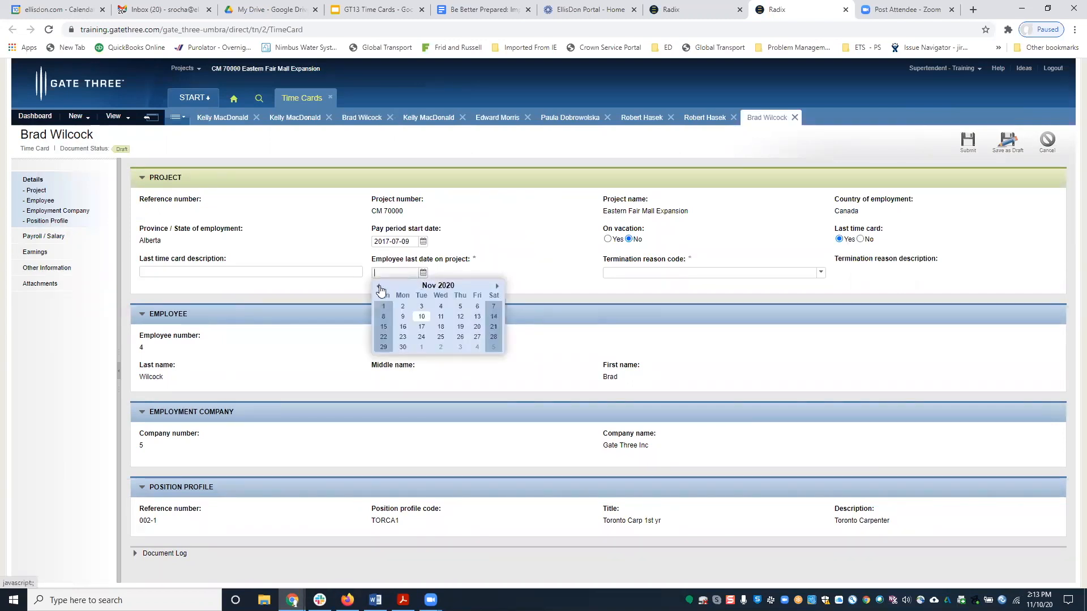
{"action": "left_click", "coordinate": [380, 287]}
{"action": "left_click", "coordinate": [379, 287]}
{"action": "left_click", "coordinate": [379, 287]}
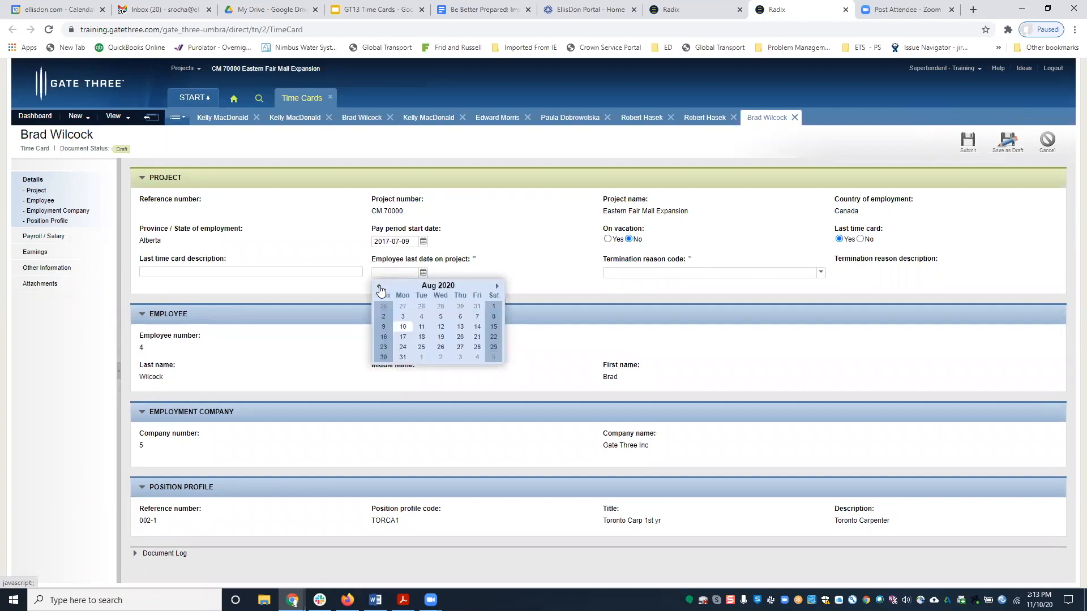
{"action": "left_click", "coordinate": [379, 287]}
{"action": "left_click", "coordinate": [379, 288]}
{"action": "left_click", "coordinate": [380, 287]}
{"action": "left_click", "coordinate": [183, 270]}
{"action": "type", "text": "reitr"}
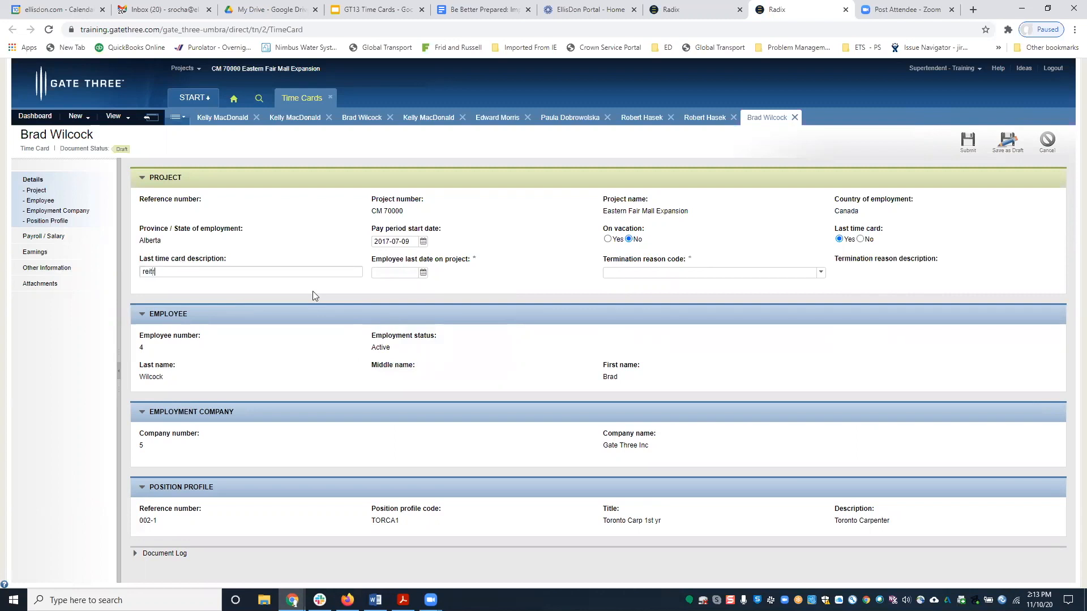
{"action": "type", "text": "ement"}
Set the termination reason to G1 - Retirement and view the card's Earnings.
{"action": "left_click", "coordinate": [825, 276]}
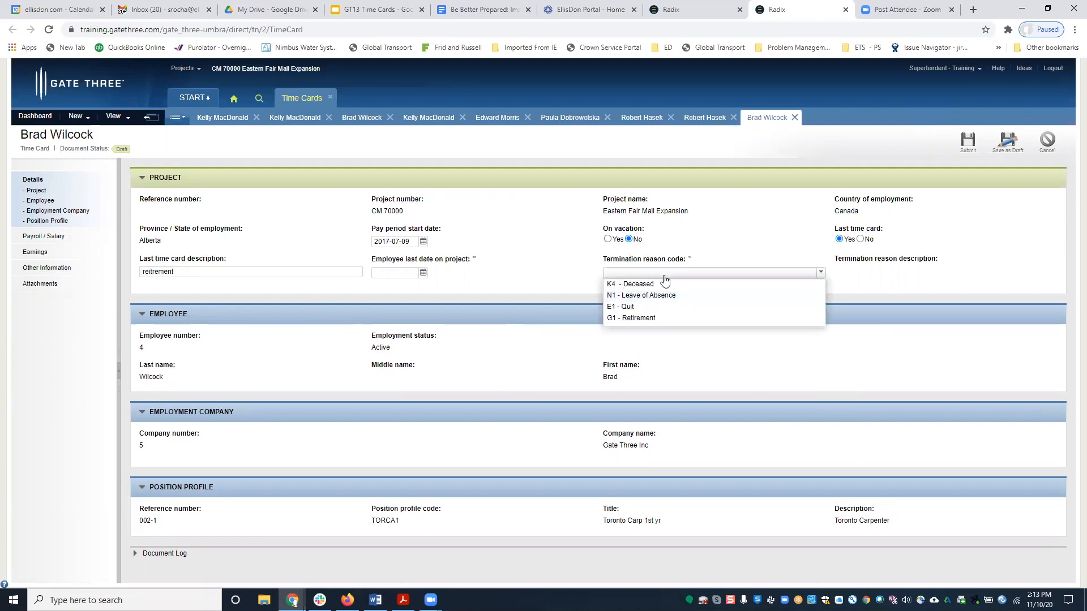
{"action": "left_click", "coordinate": [649, 319]}
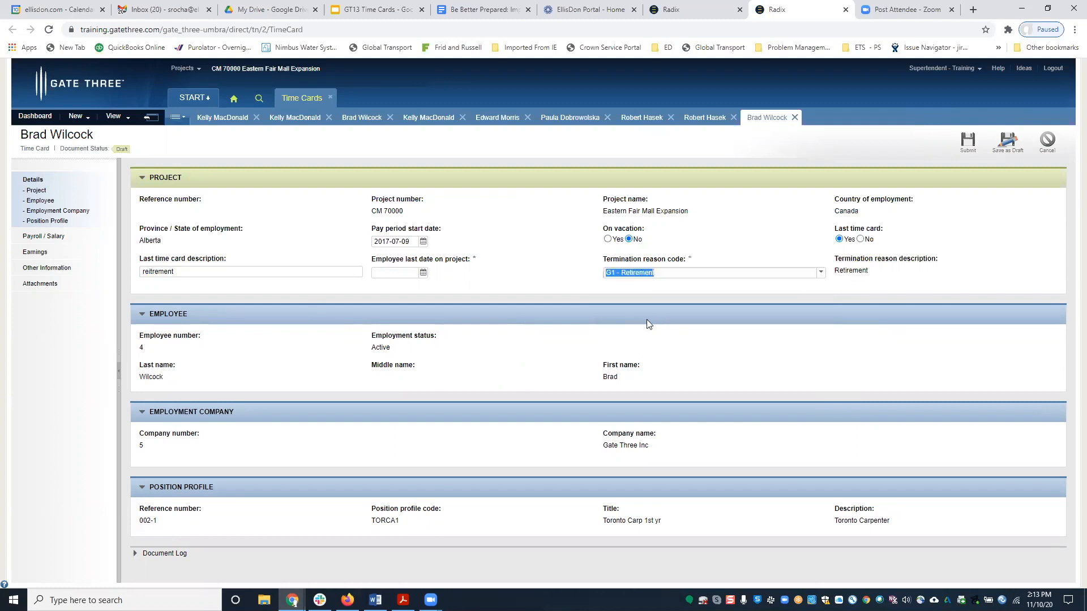
{"action": "left_click", "coordinate": [30, 255]}
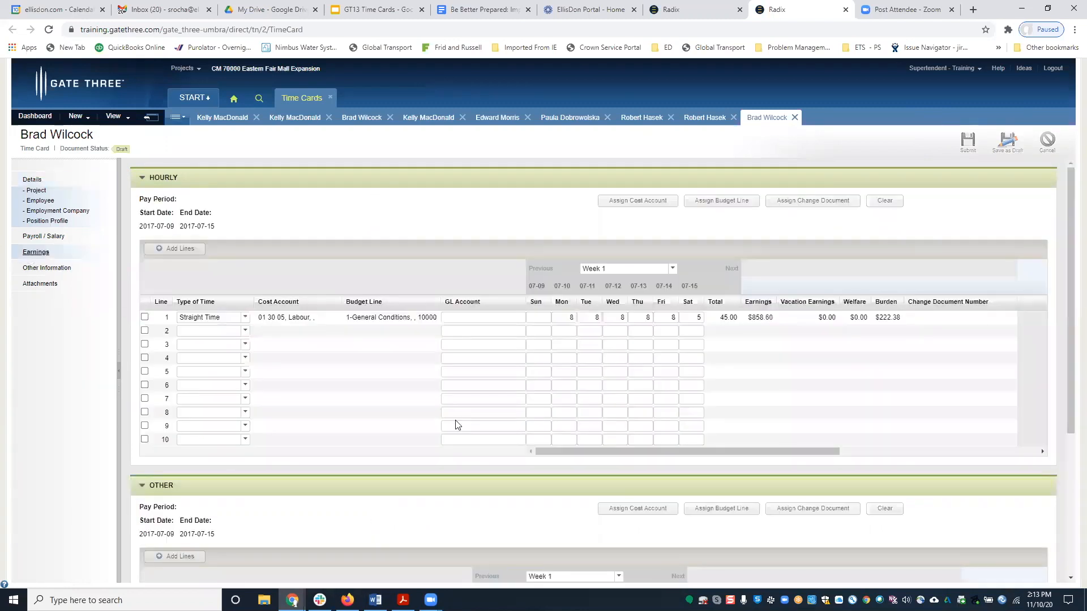